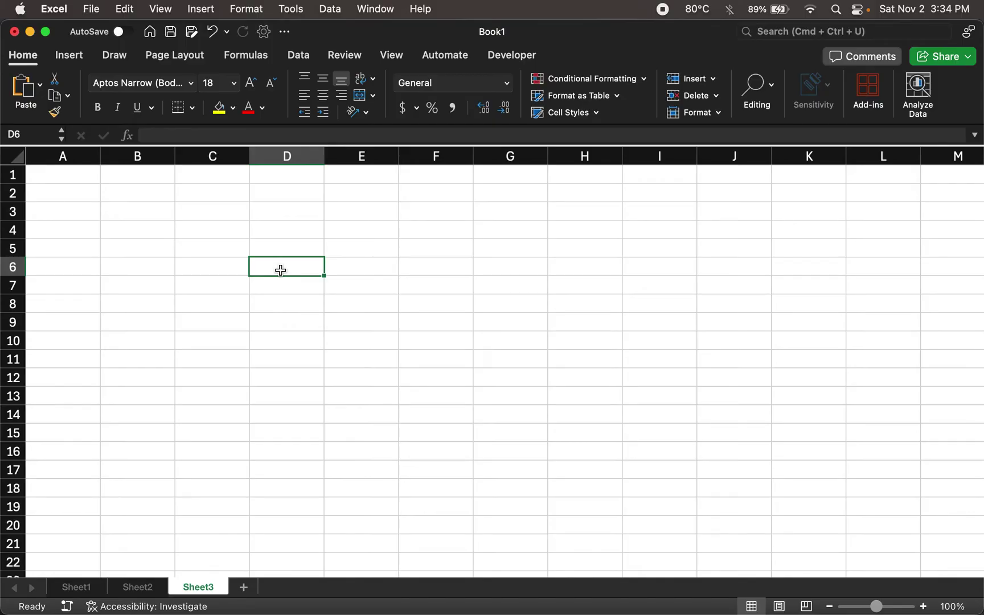
Enter the row labels Floor 1 in cell D6 and Floor 2 in cell D7.
type("Floor 1")
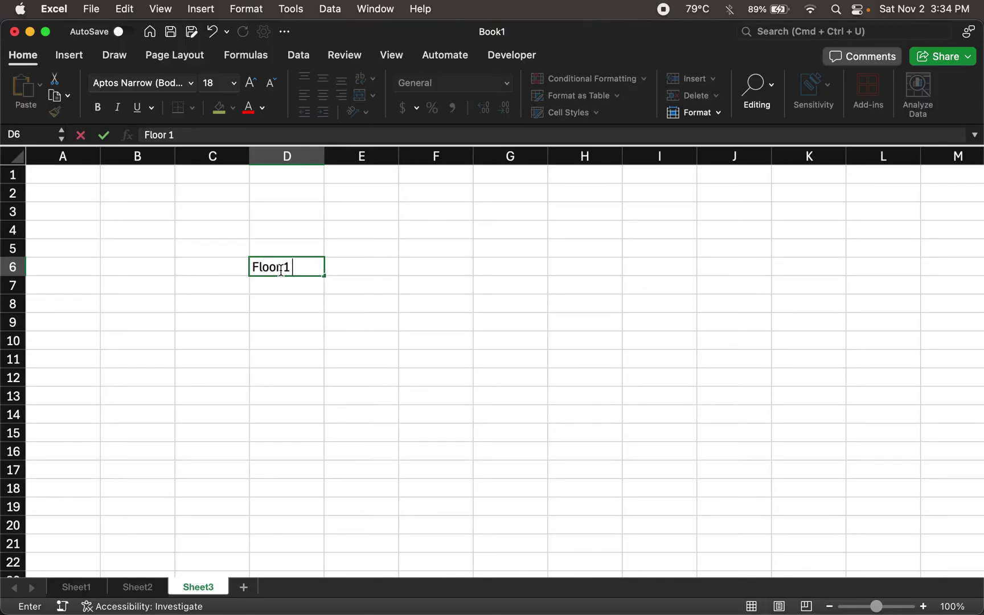
key("Return")
type("Floor ")
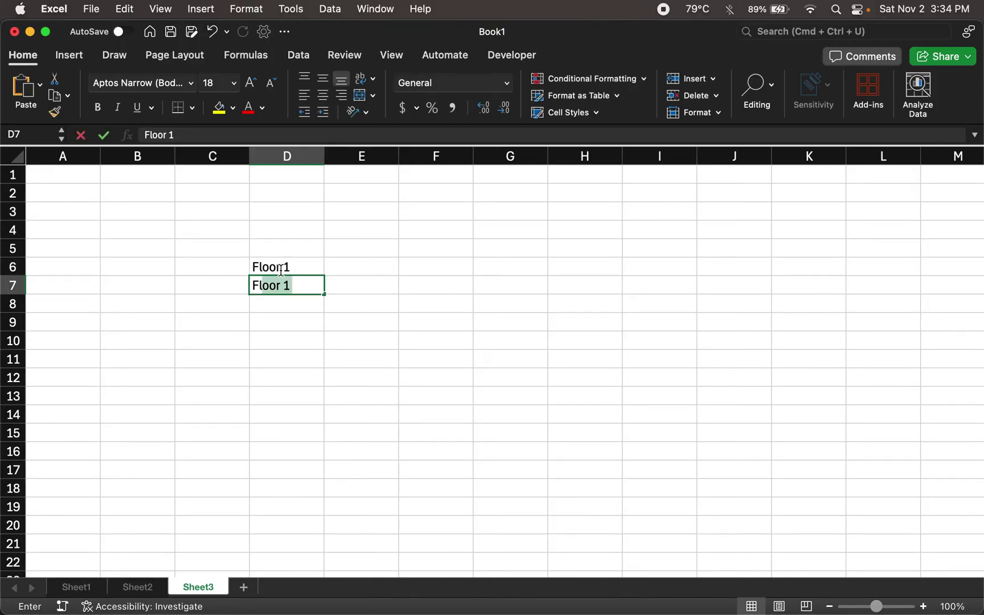
type("2")
key("BackSpace")
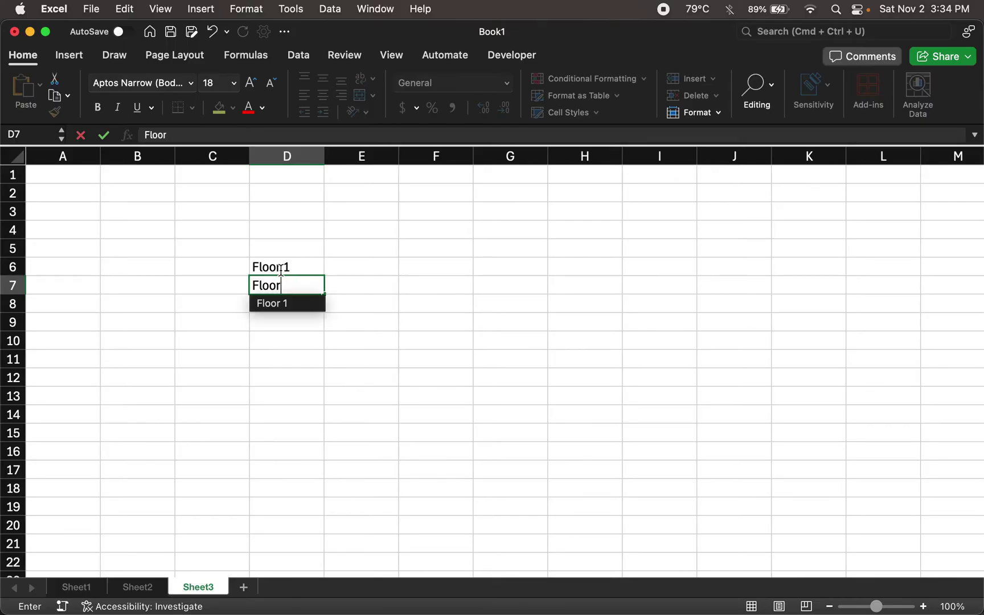
type("2")
key("Return")
Enter the heading "187 Memorial Hospital" in cell C2.
key("Up")
key("Up")
key("Left")
key("Left")
key("Left")
key("Up")
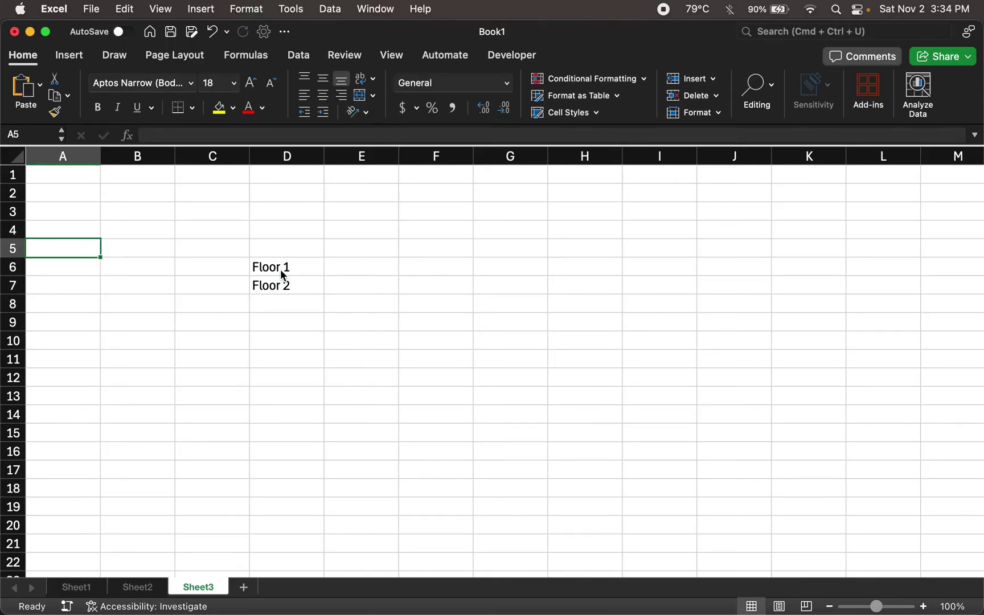
key("Right")
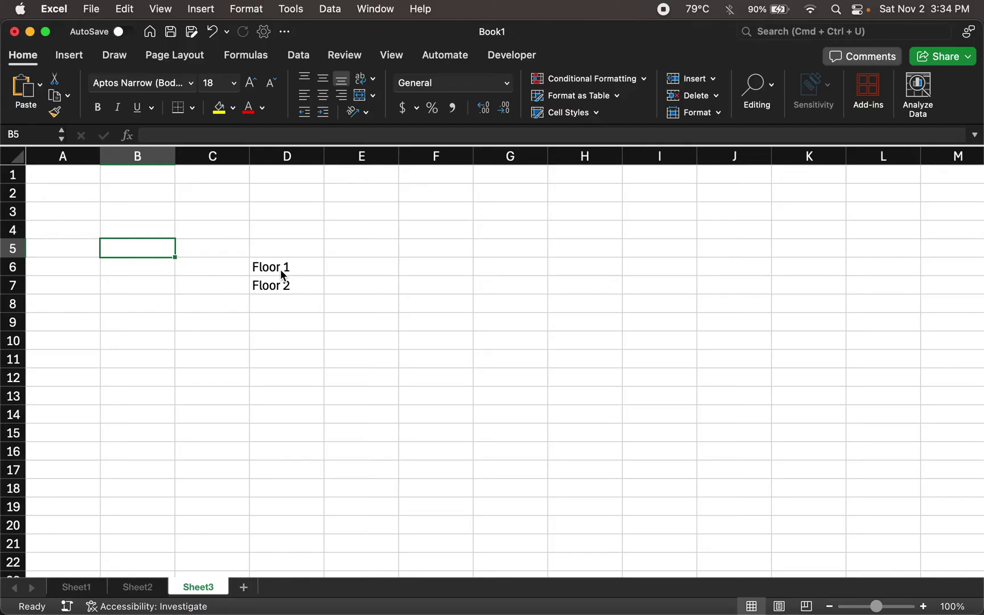
key("Up")
key("Up")
key("Up")
key("Right")
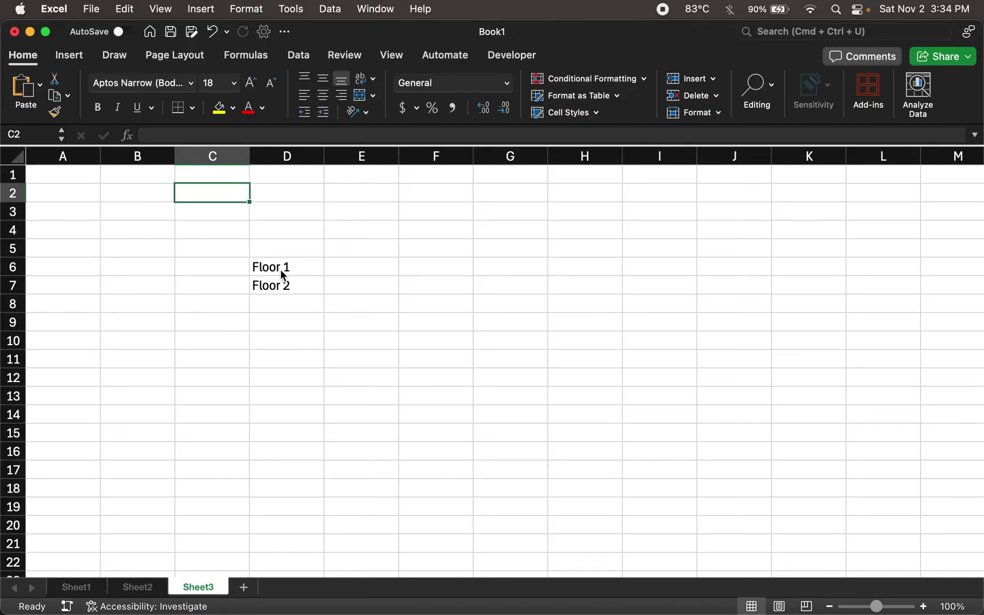
type("187 Memorial")
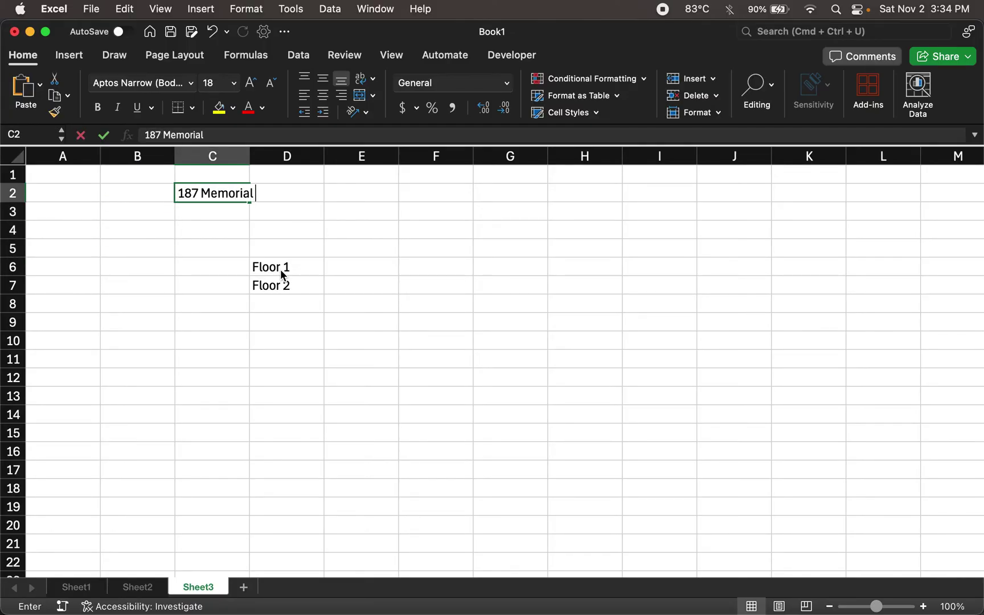
type(" Hospital")
key("Return")
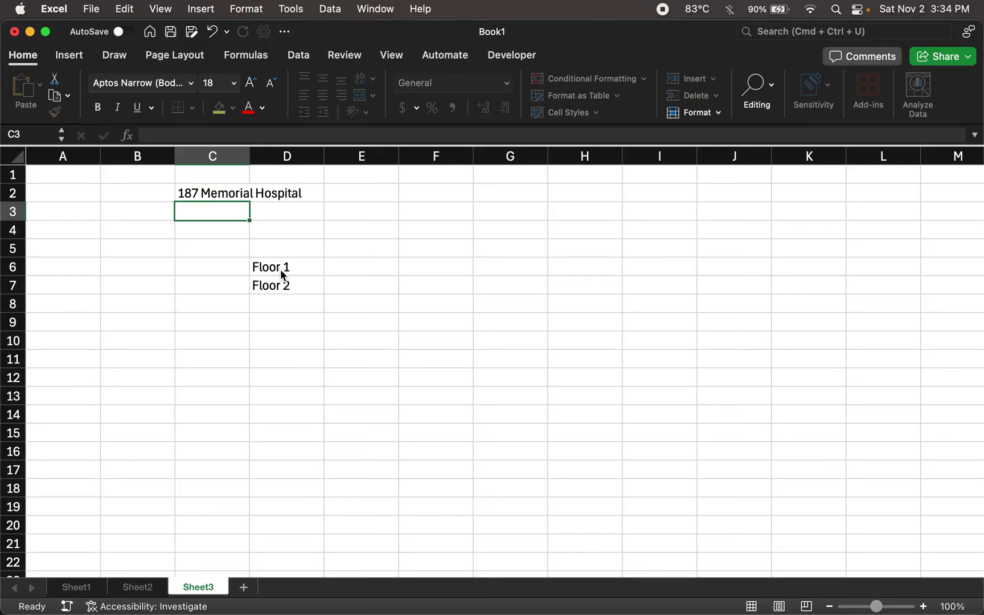
Enter the values 9.1 for Floor 1 and 26.1 for Floor 2 in column E.
left_click(368, 268)
type("9.1")
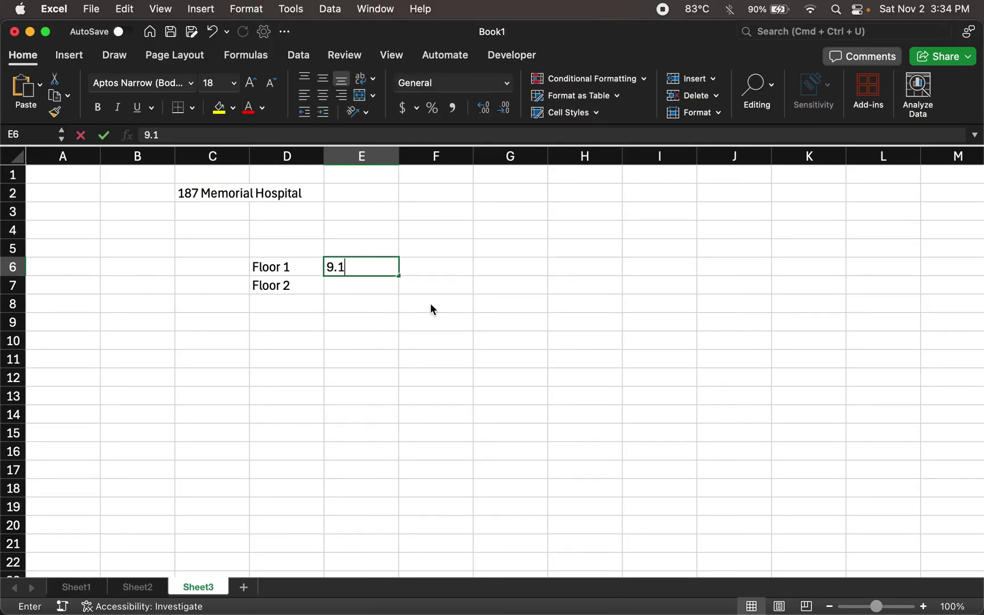
key("Return")
type("26.1")
key("Return")
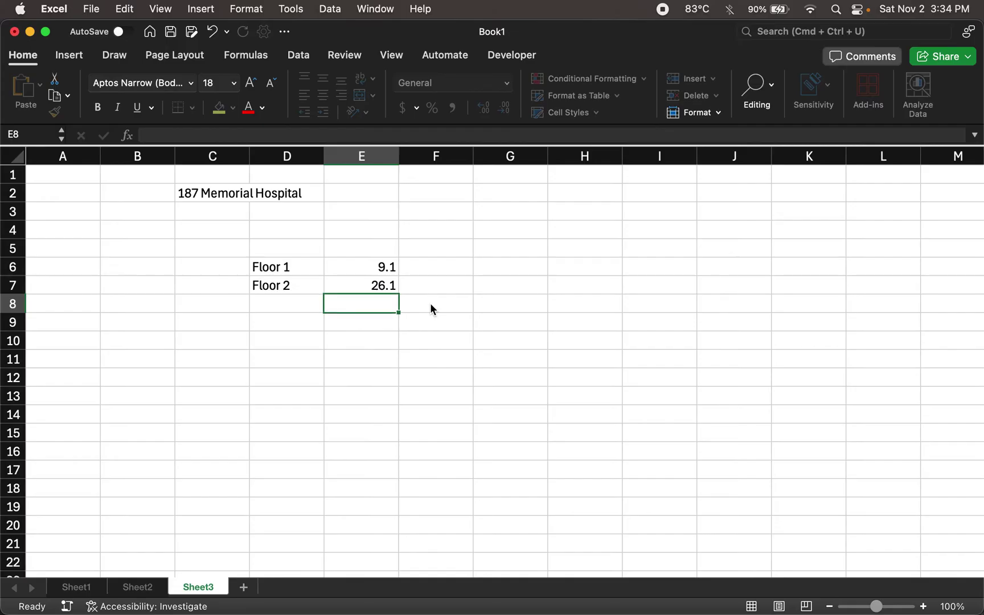
Enter the heading "Cost per second" in cell E2.
key("Up")
key("Up")
key("Left")
key("Right")
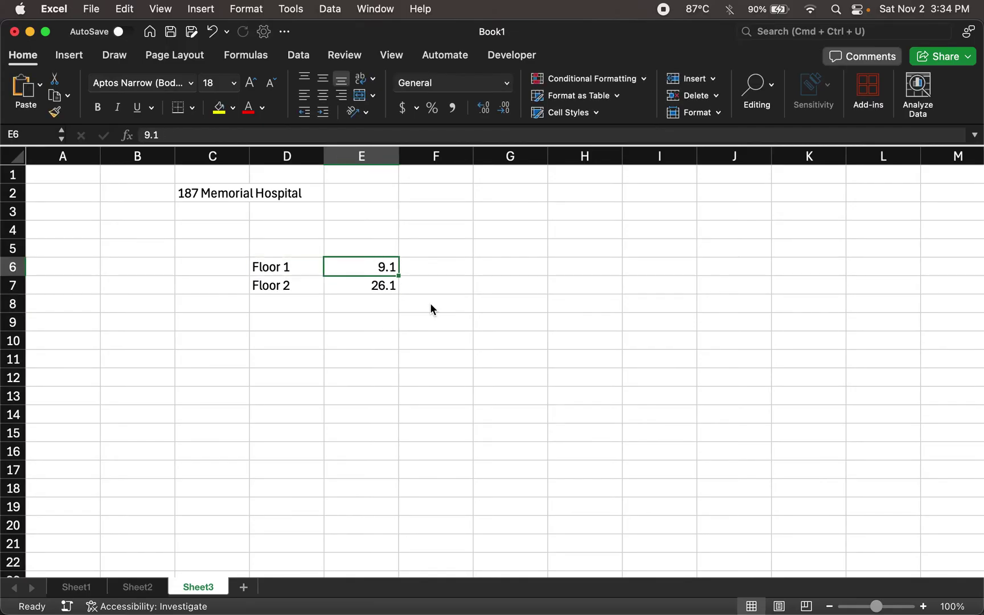
key("Up")
key("Up")
key("Up")
key("Up")
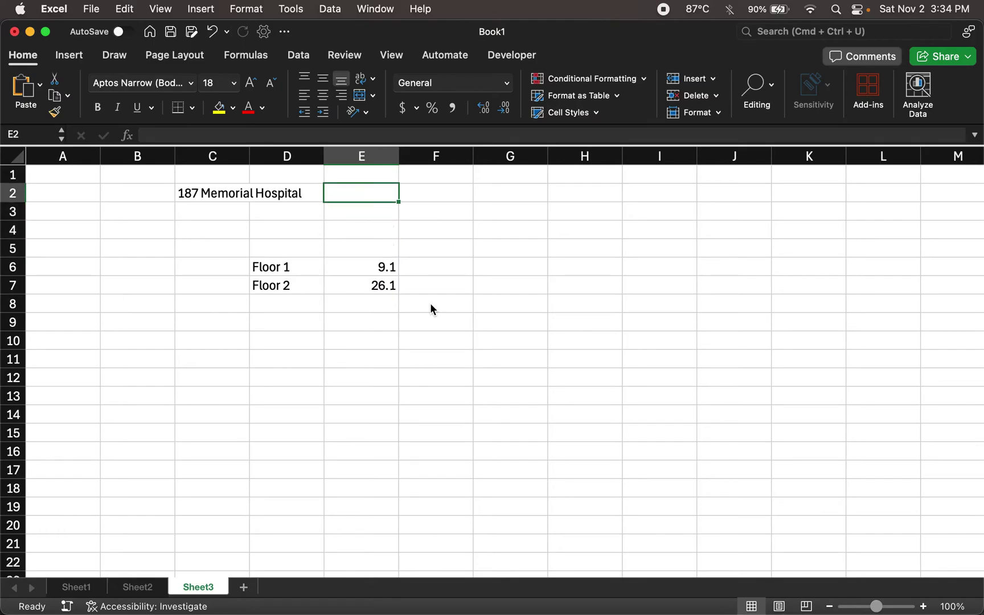
type("Cost per s")
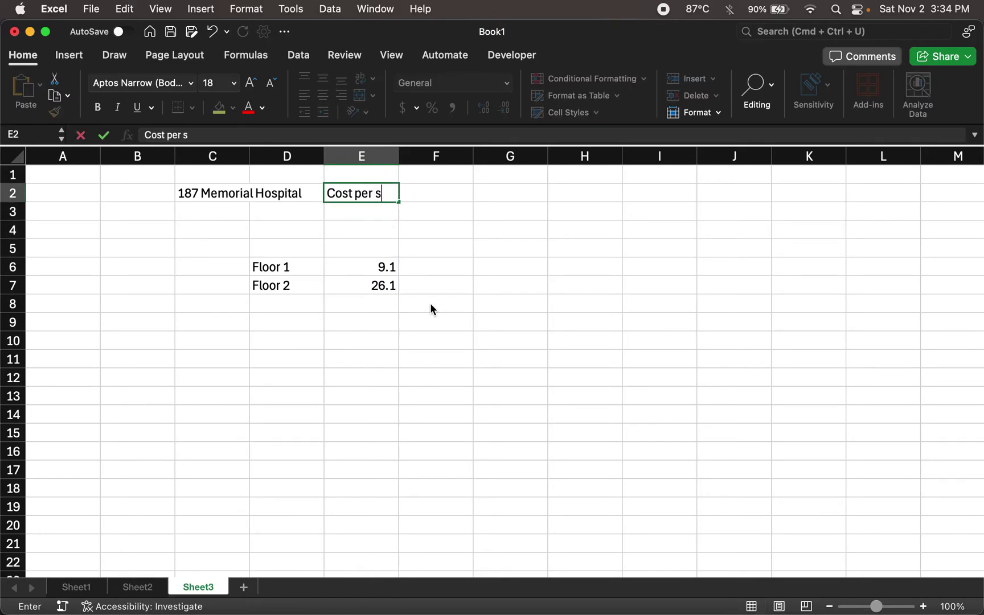
type("econd")
key("Return")
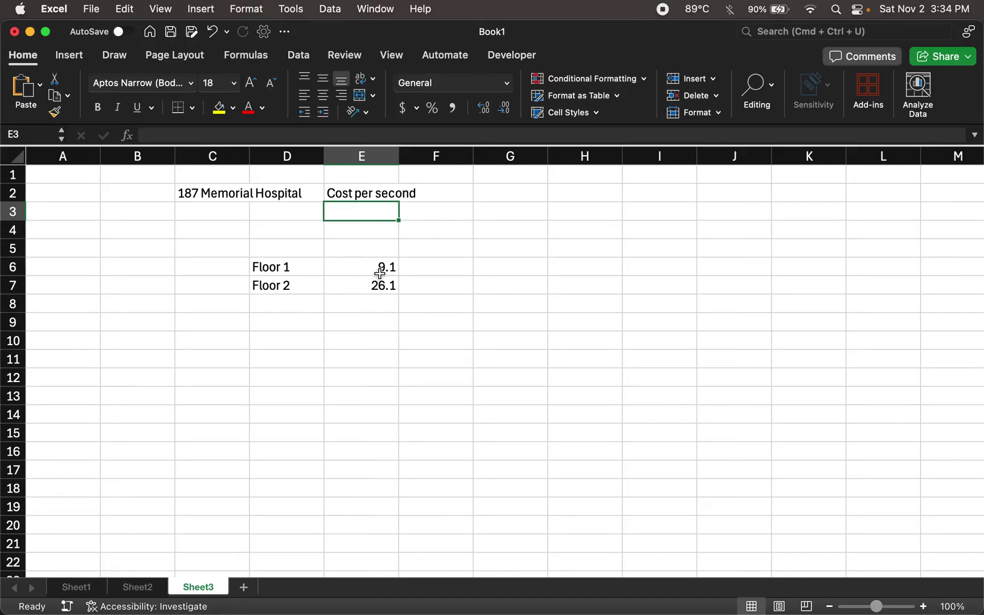
Enter the currency PKR in cell F2 and widen column E to fit the "Cost per second" heading.
left_click(465, 194)
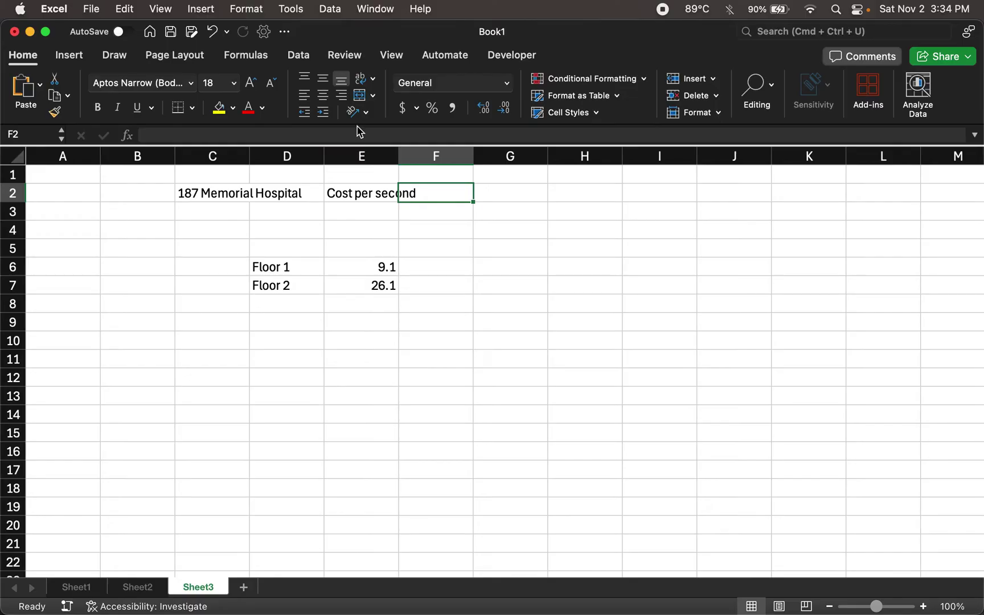
type("PKR")
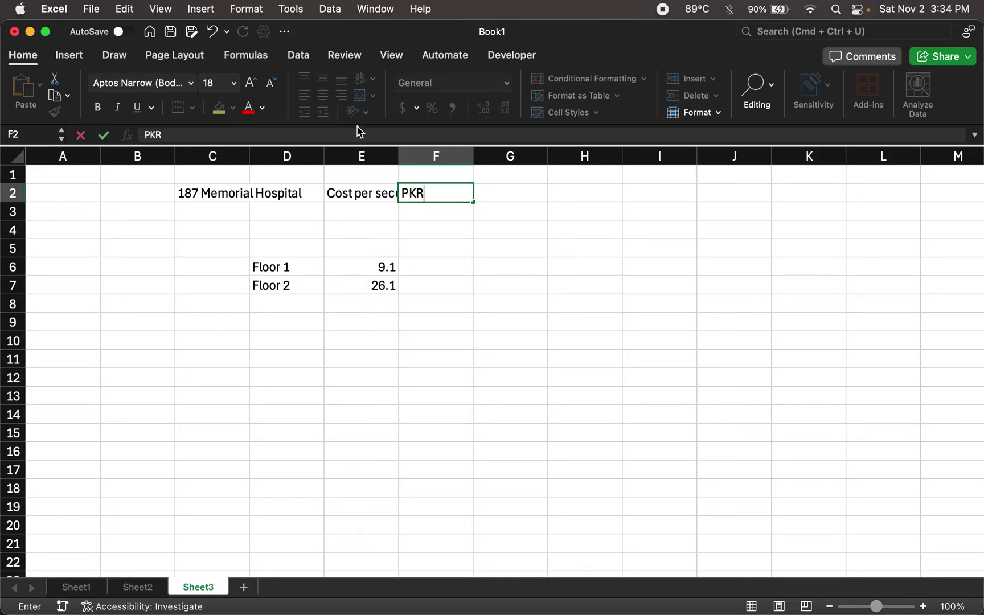
key("Return")
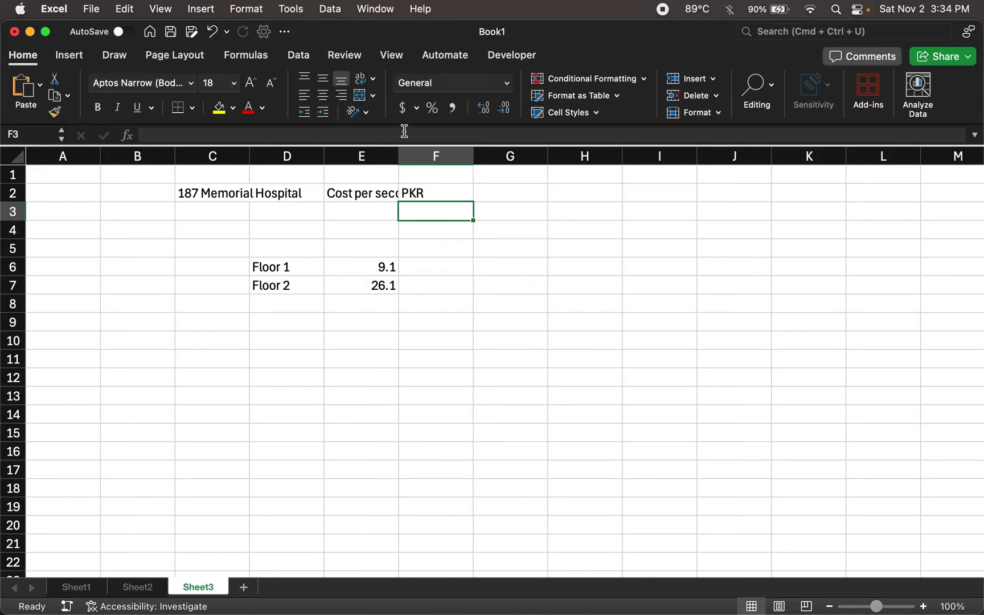
left_click_drag(397, 149, 419, 149)
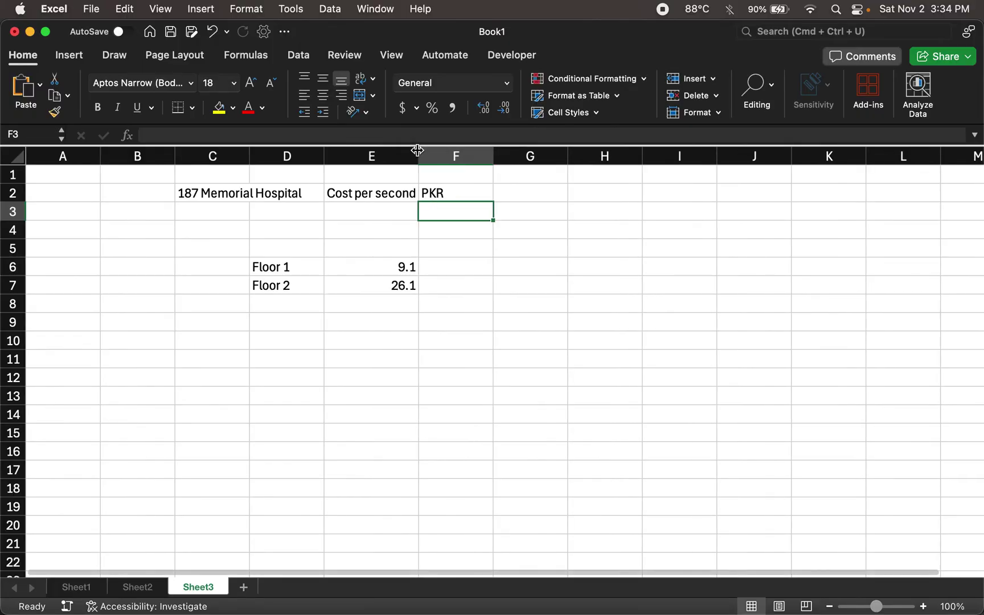
Insert a clustered column chart from the floor labels and values in D6:E7, and place it beside the data from column G.
left_click(401, 261)
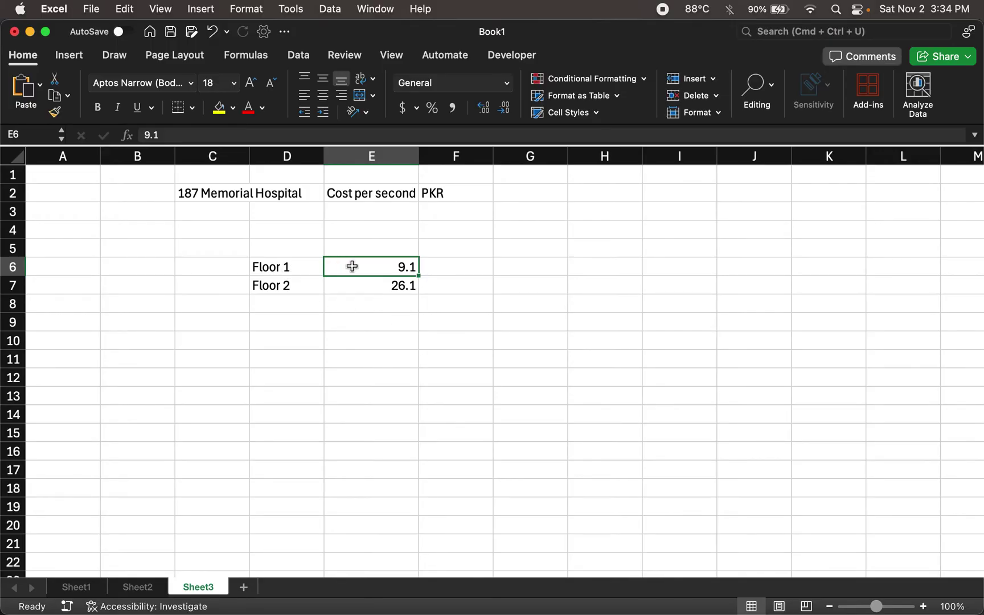
left_click(353, 284)
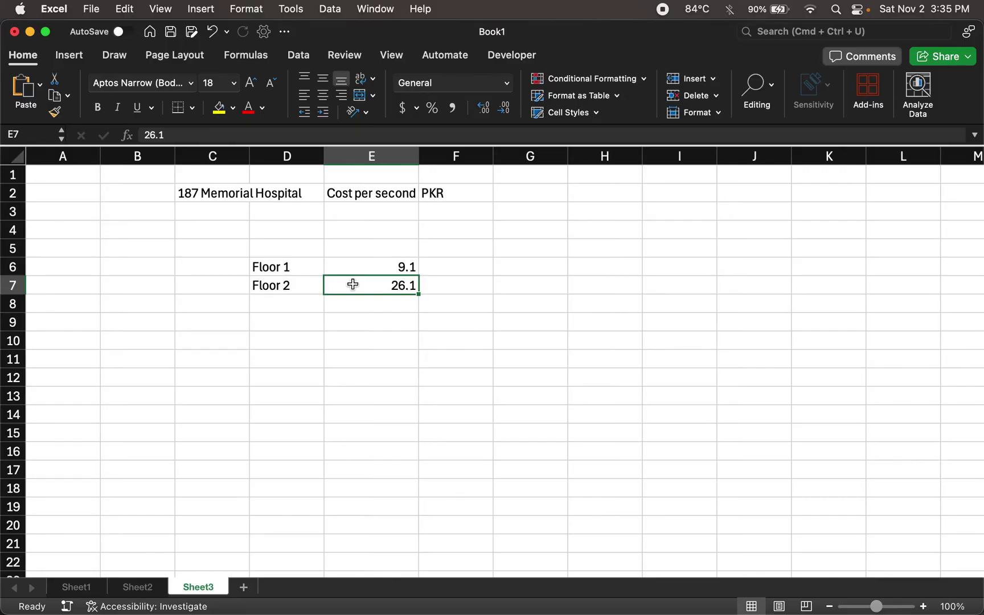
key("Left")
key("Up")
left_click(353, 284, "shift")
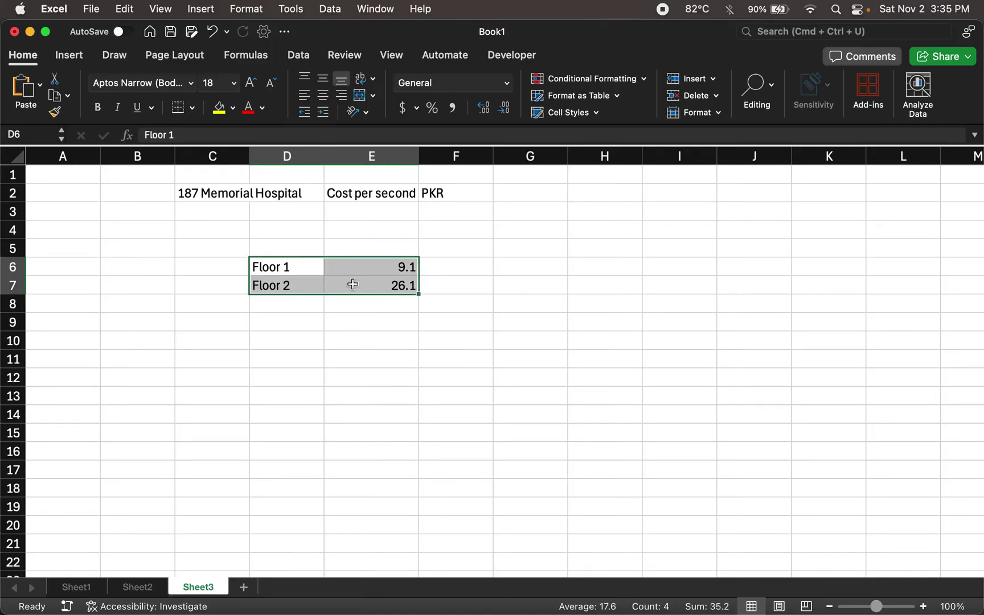
left_click(71, 55)
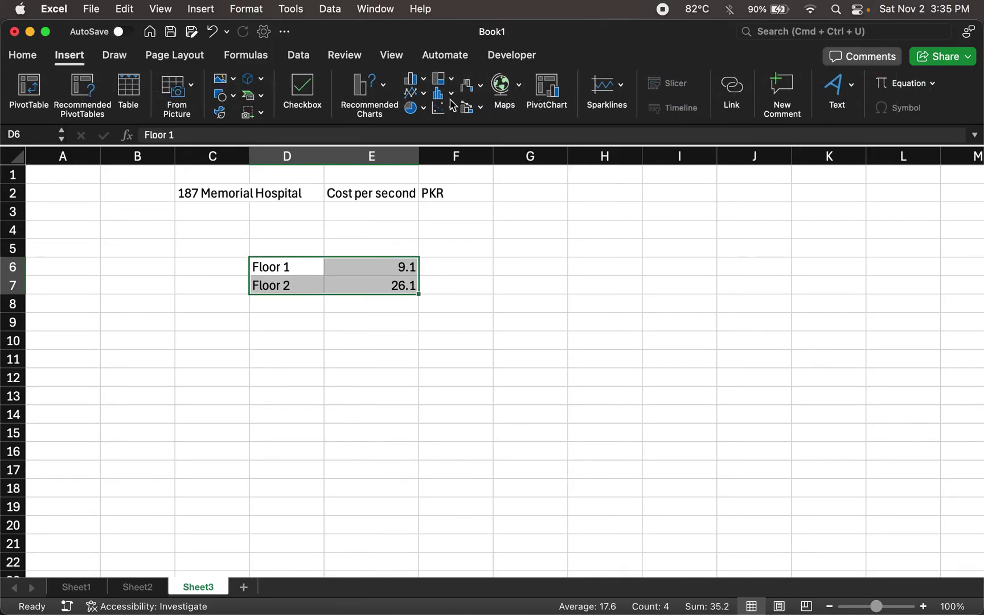
left_click(417, 86)
left_click(426, 132)
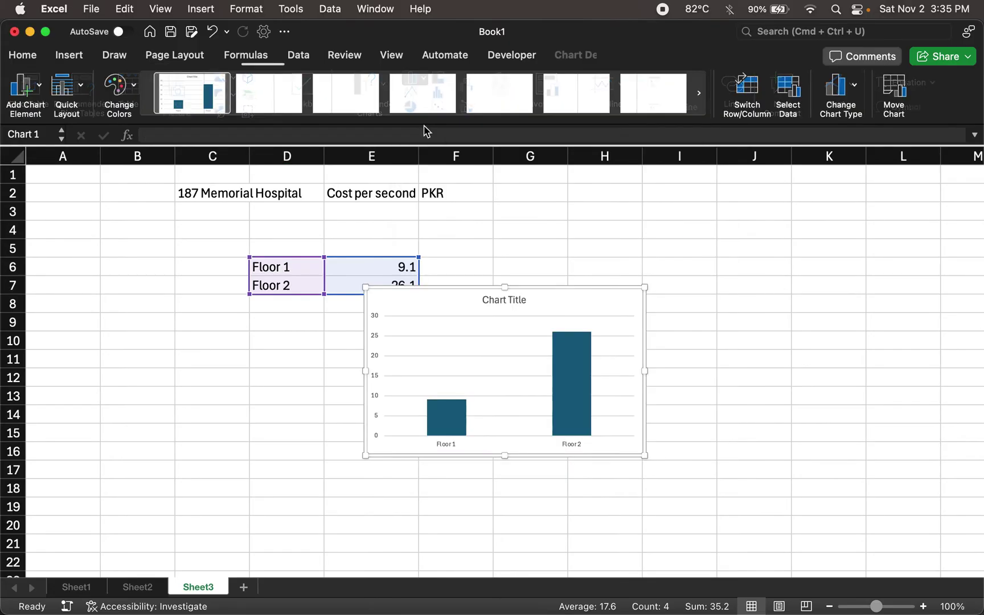
left_click_drag(464, 286, 598, 237)
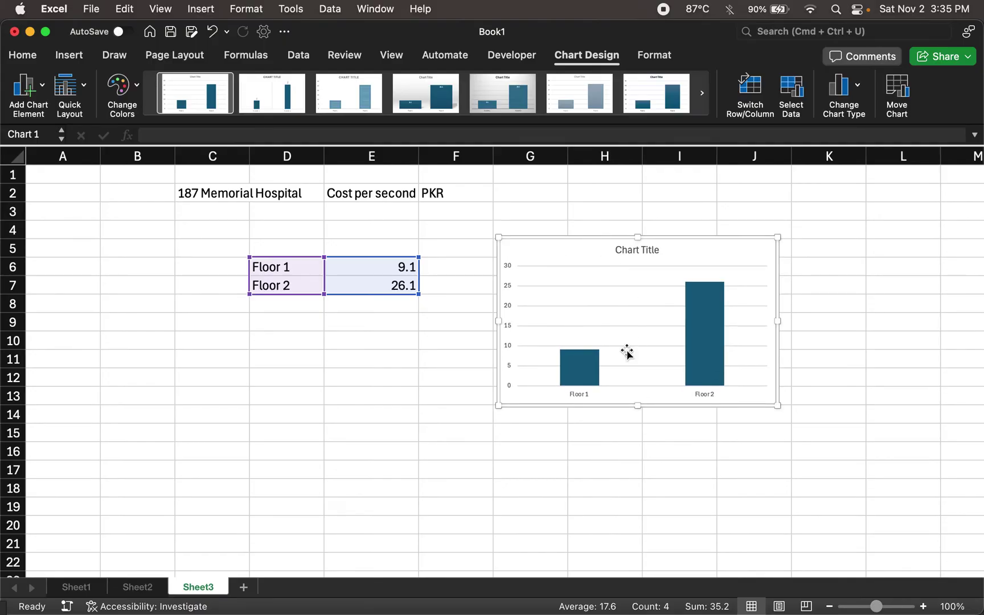
mouse_move(599, 360)
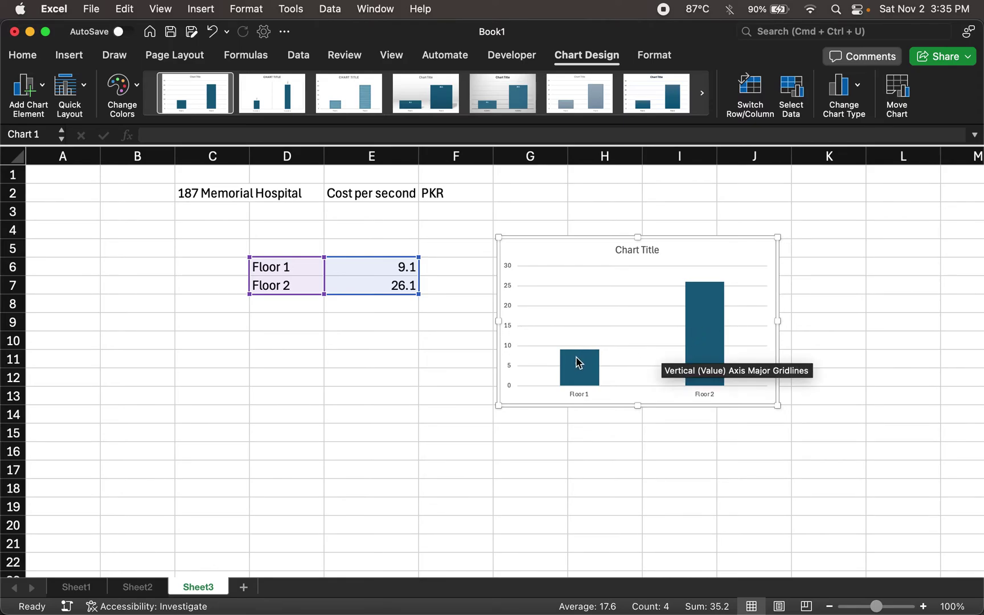
mouse_move(706, 339)
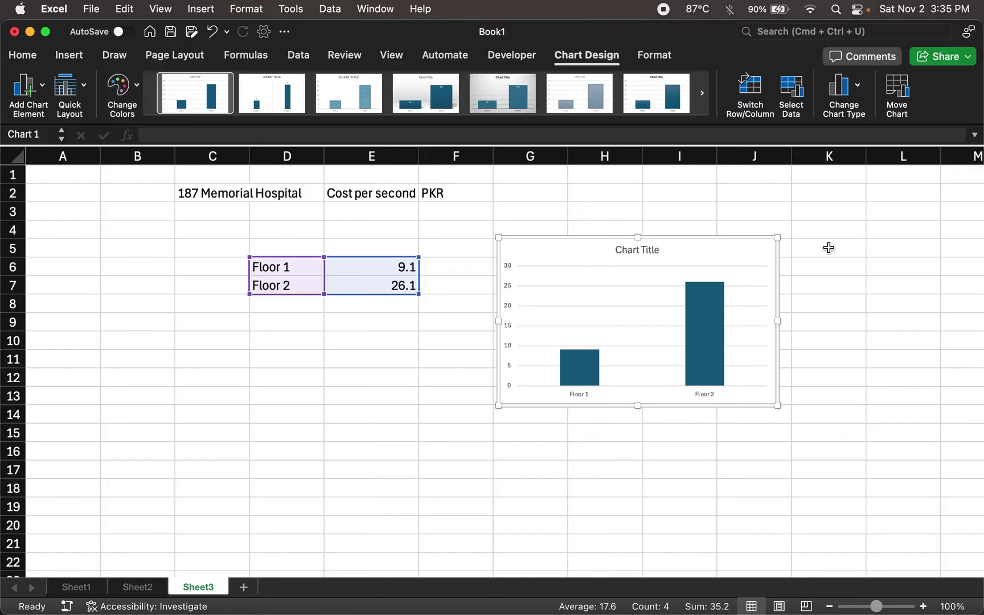
Switch to the McKinsey PDF in Chrome and capture a screenshot of Exhibit 4 from its title down to the year labels.
key("ctrl+Left")
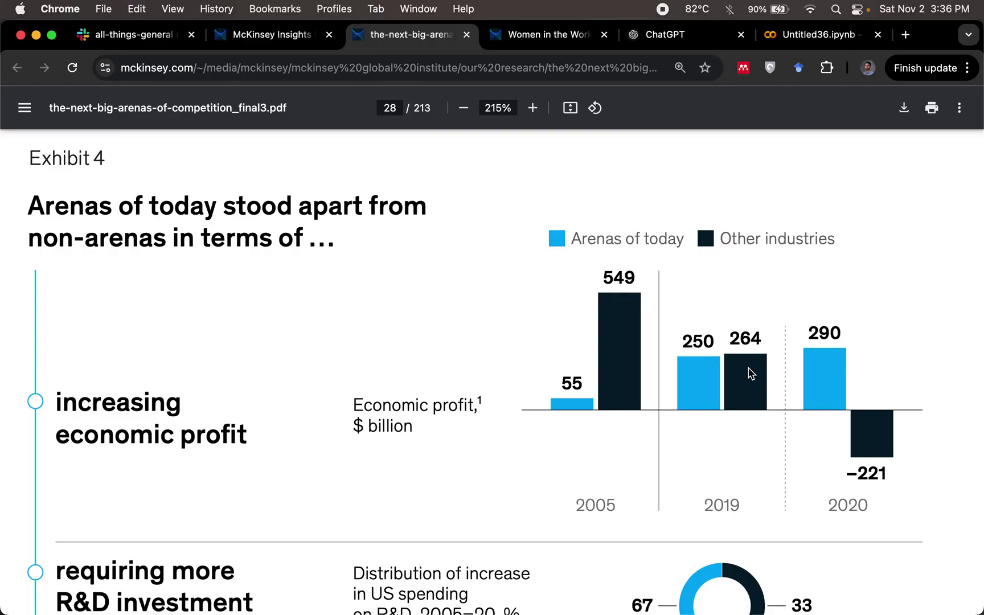
key("super+shift+4")
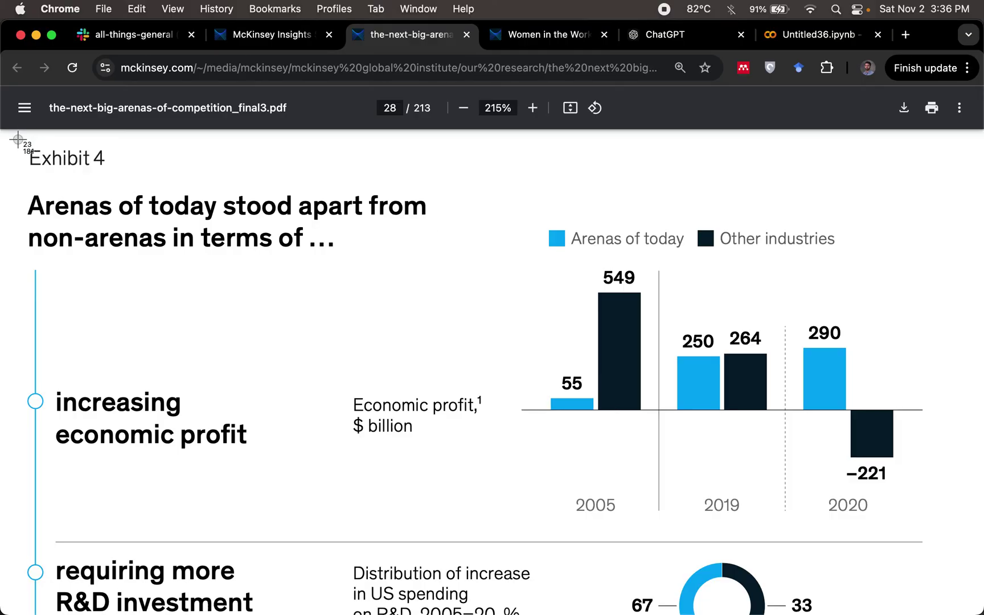
left_click_drag(18, 141, 930, 530)
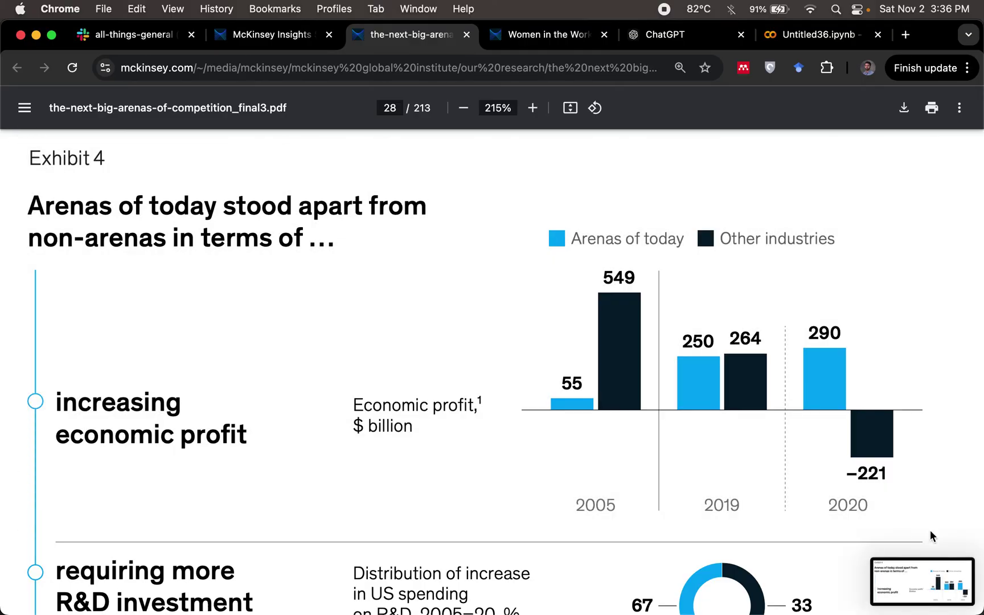
Return to Excel, insert the Exhibit 4 screenshot into Sheet3, and position it below the floor data from column A, row 10.
key("super+Tab")
left_click_drag(899, 587, 283, 452)
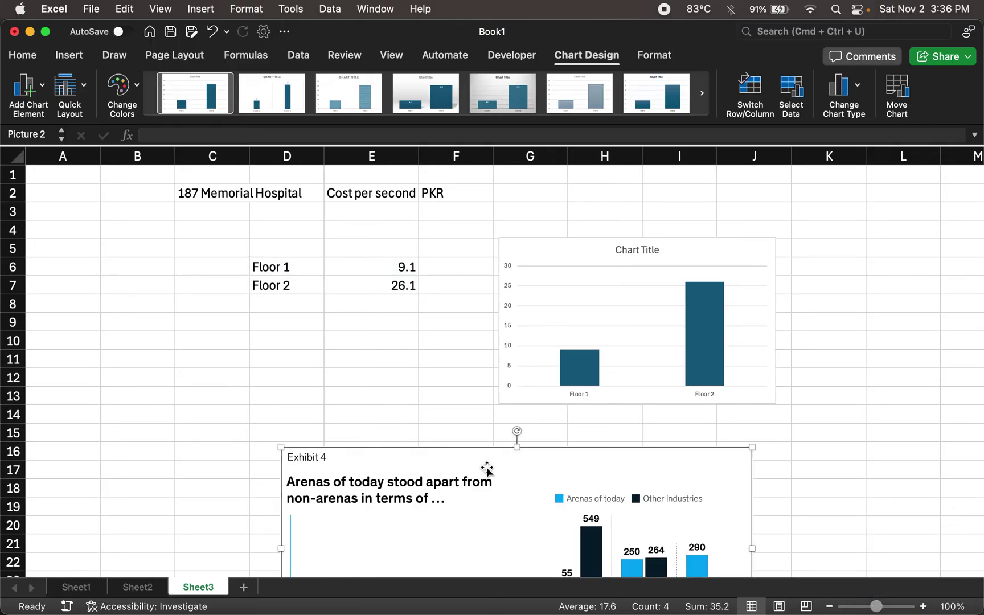
left_click_drag(487, 468, 228, 345)
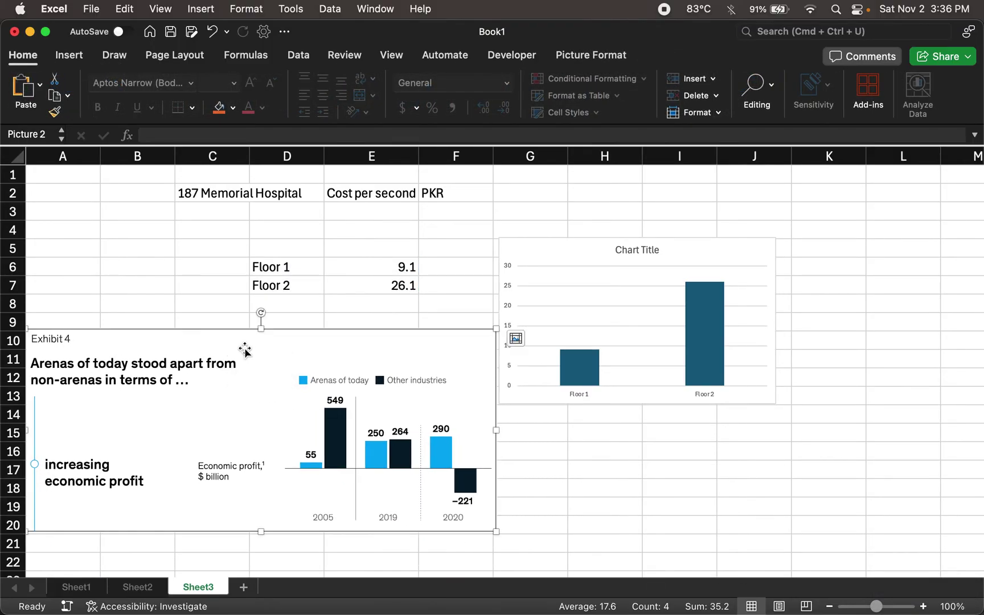
Move the column chart further away from the Exhibit 4 picture so that it starts in column H.
left_click(558, 246)
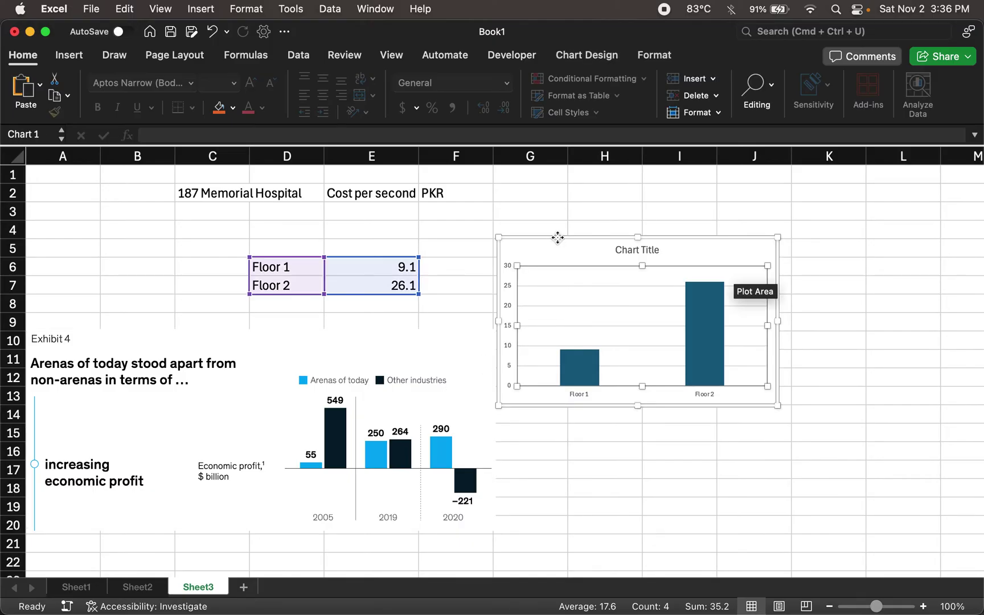
left_click_drag(558, 235, 639, 240)
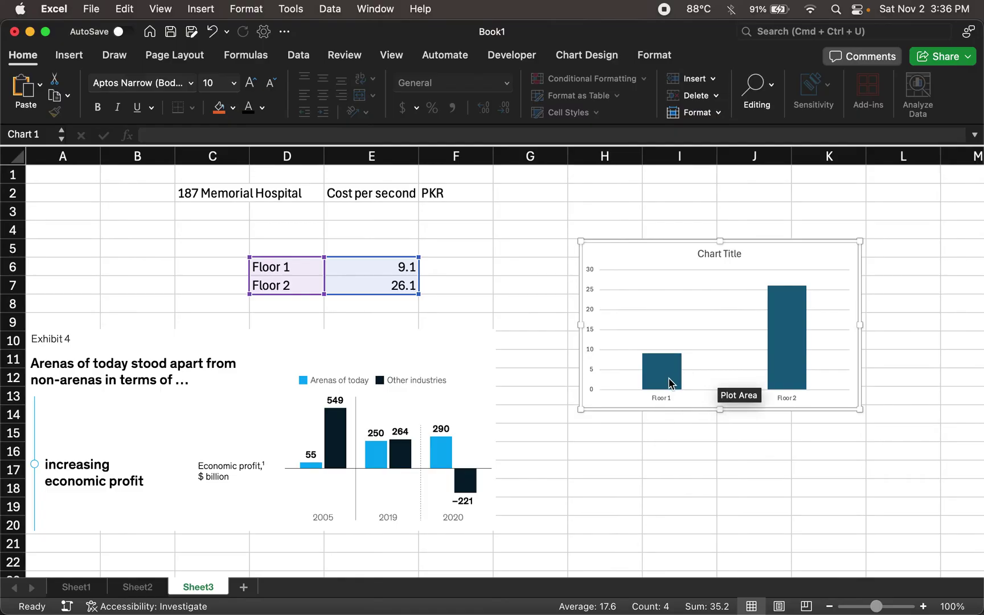
mouse_move(770, 389)
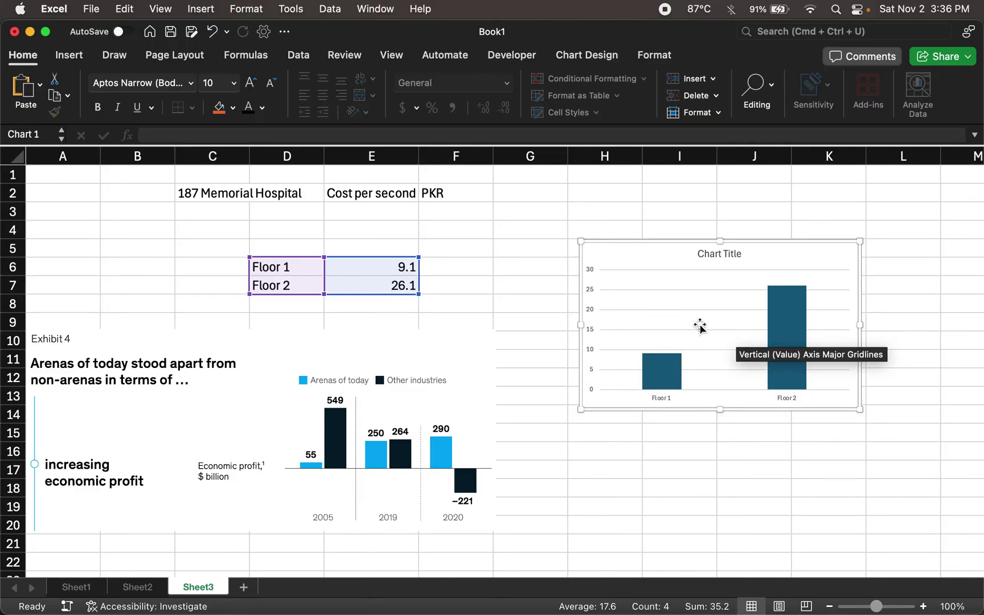
scroll(501, 374, "up", 5)
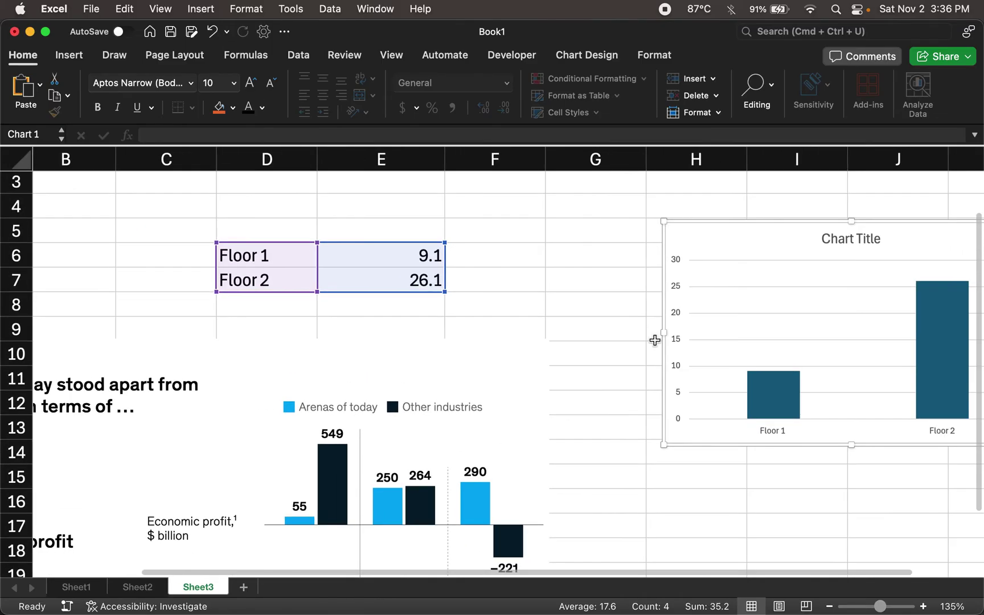
Move the column chart next to the Exhibit 4 picture so that it starts at the edge of column G.
left_click(689, 263)
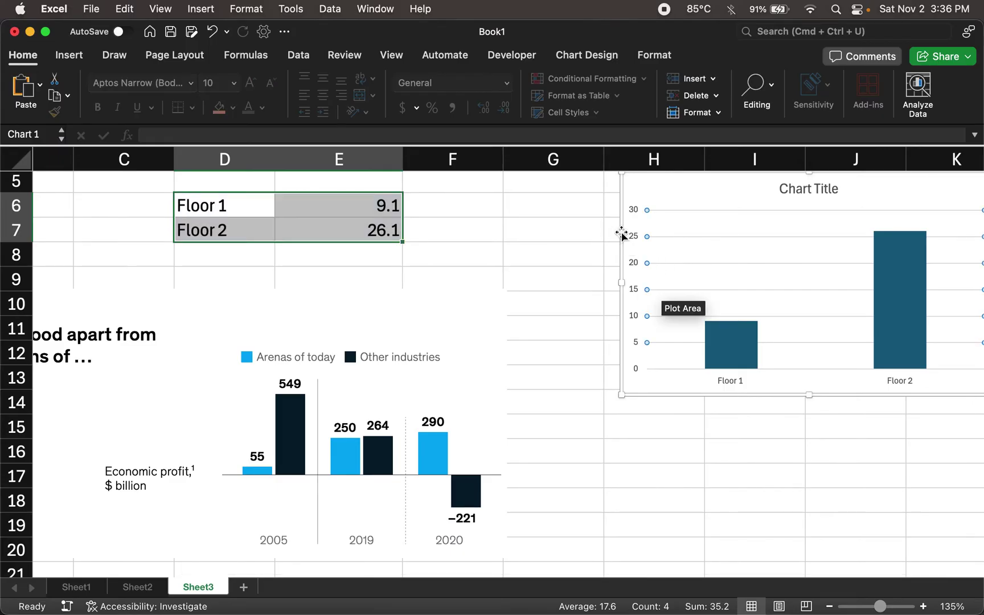
left_click_drag(628, 233, 516, 259)
left_click(598, 289)
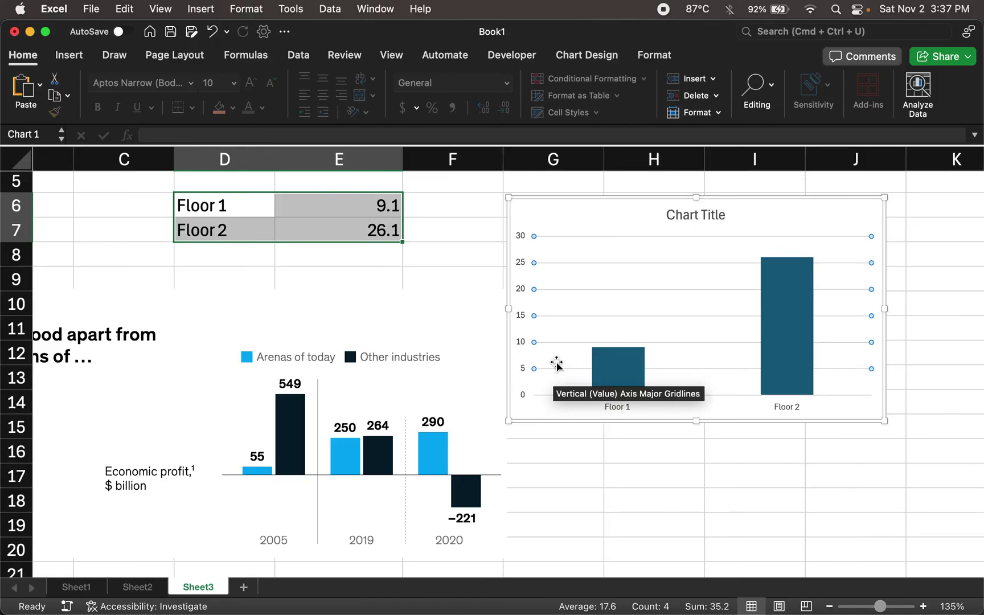
key("super+z")
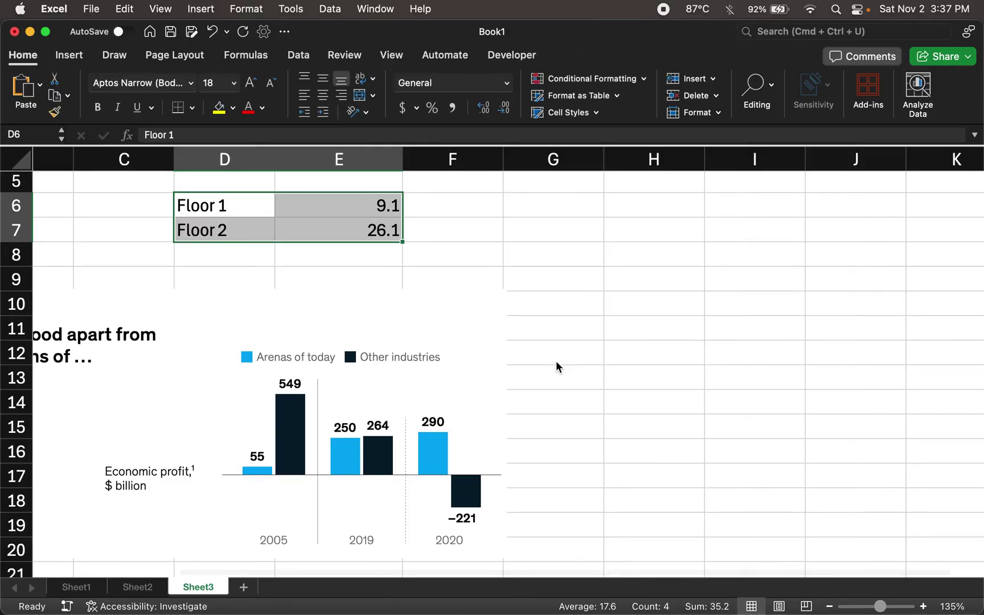
key("alt+F1")
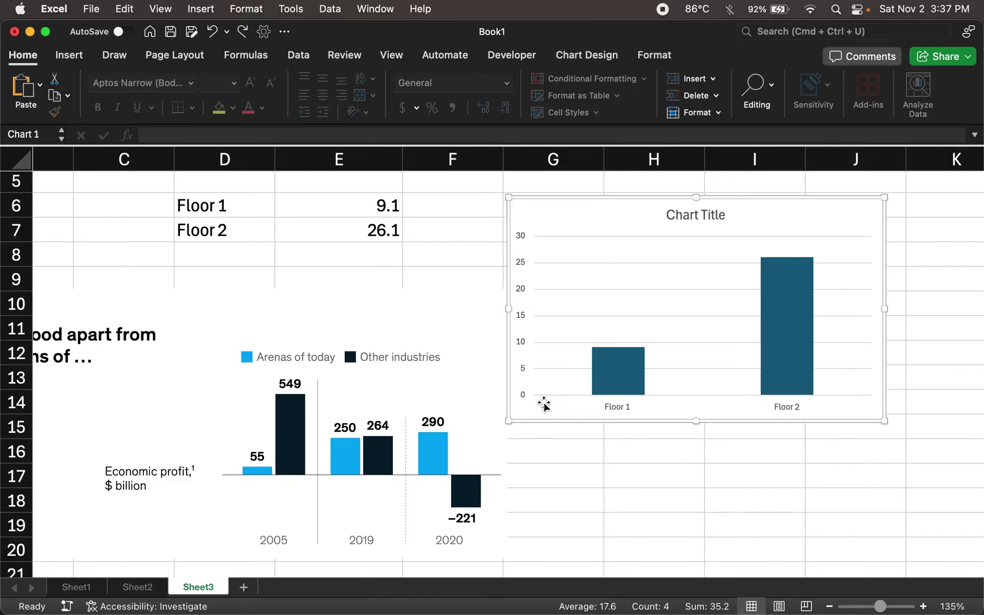
left_click(561, 249)
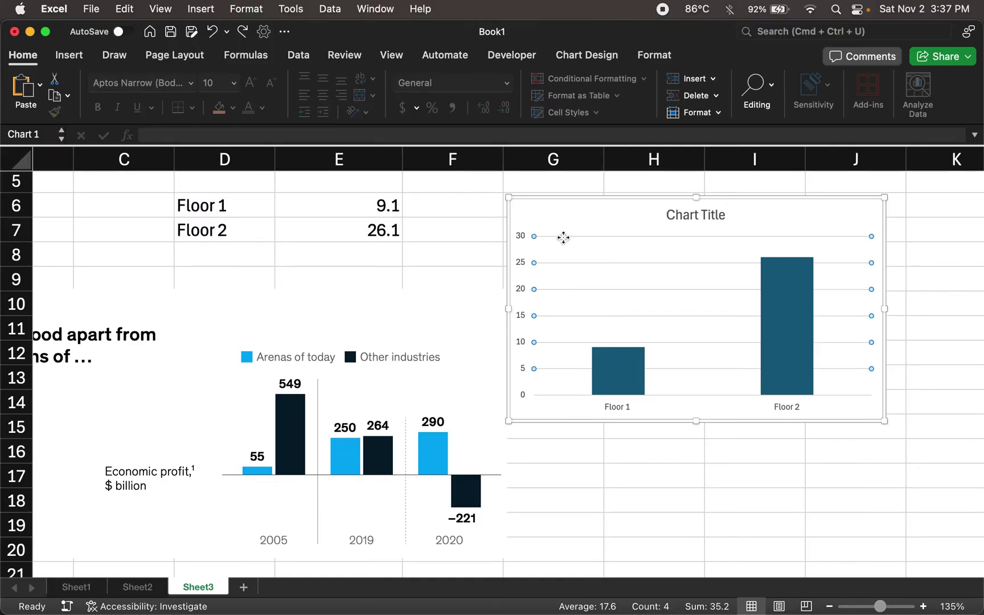
left_click(560, 237)
left_click(548, 262)
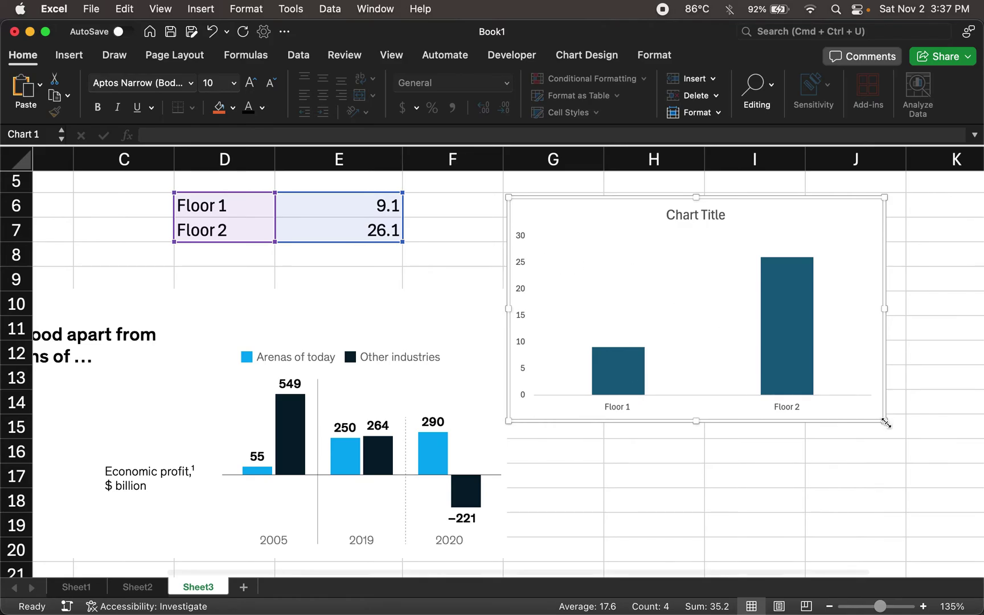
left_click_drag(886, 423, 958, 480)
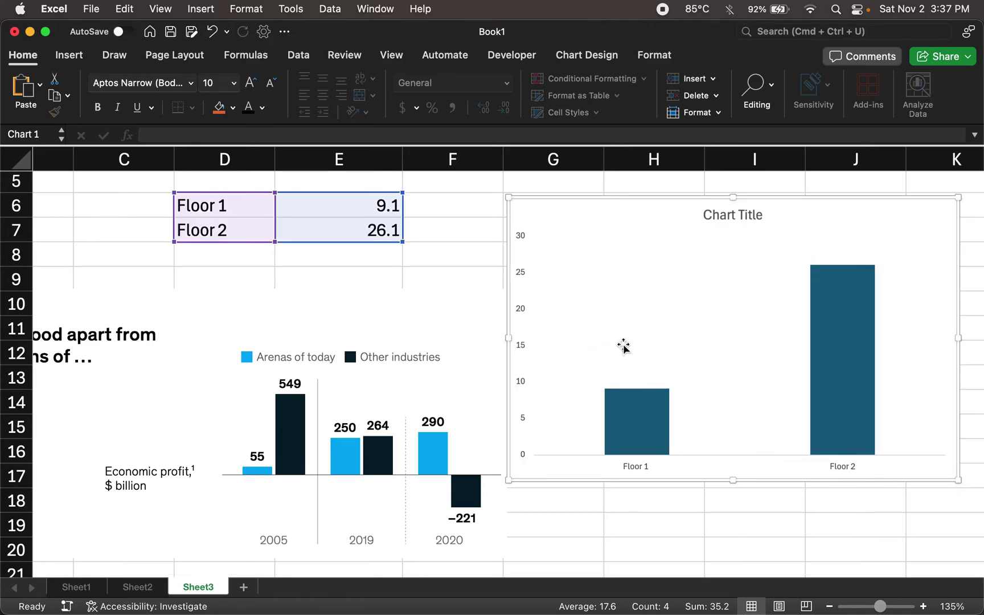
key("super+z")
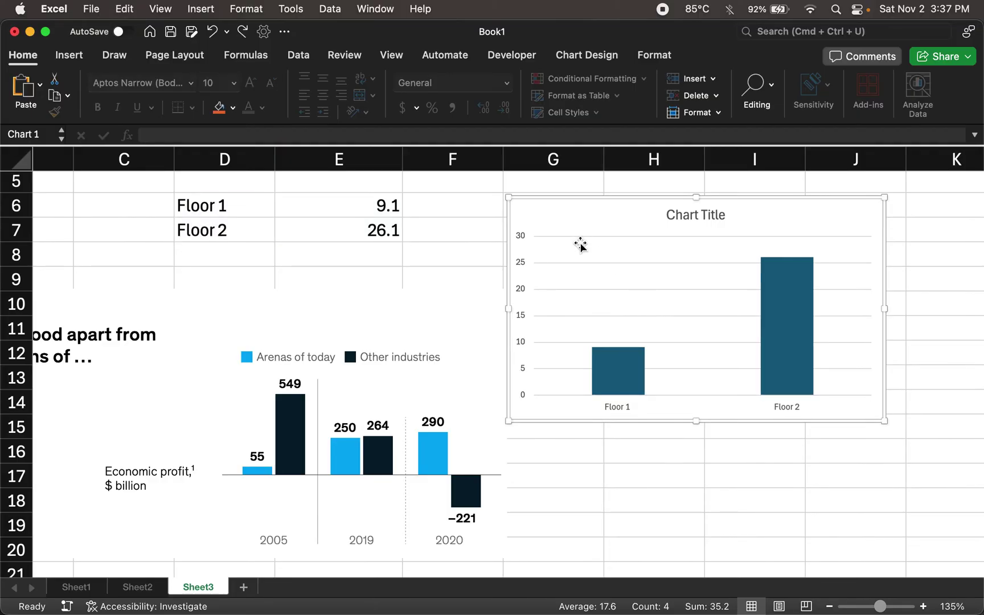
Delete the column chart's major gridlines and enlarge the chart to about 3.98 by 5.79 inches.
left_click(565, 262)
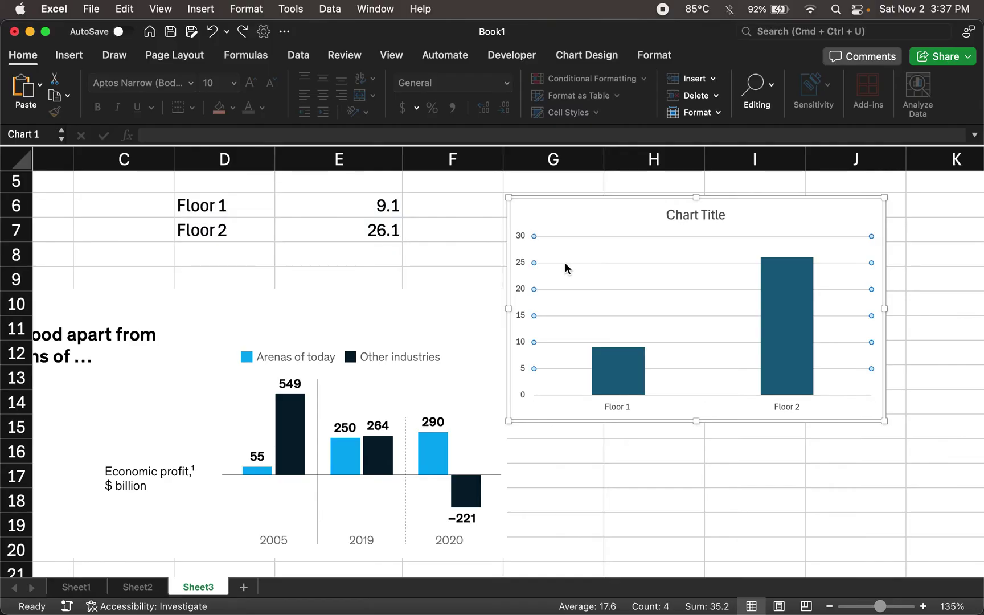
key("Delete")
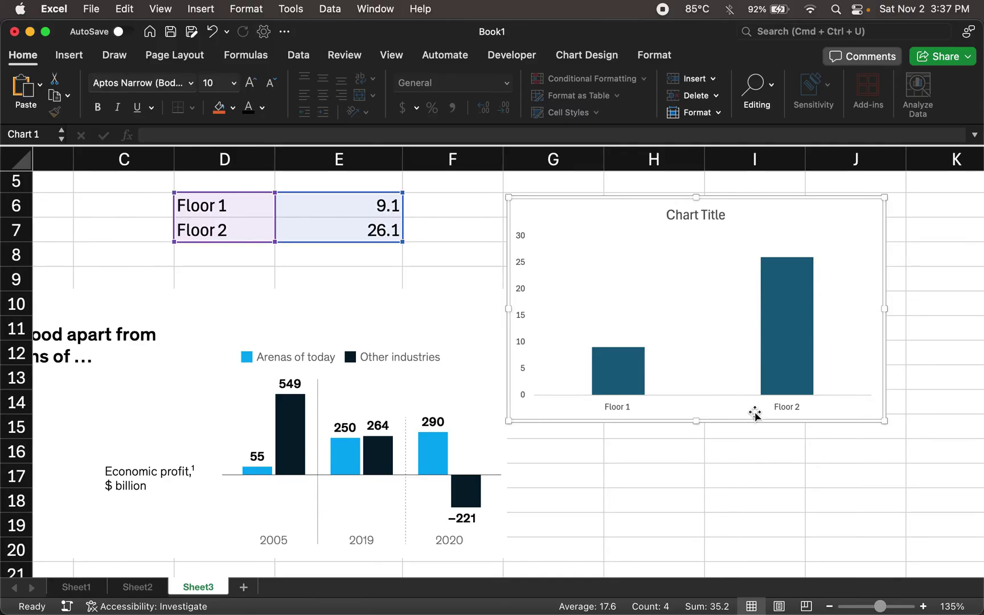
left_click_drag(886, 421, 943, 490)
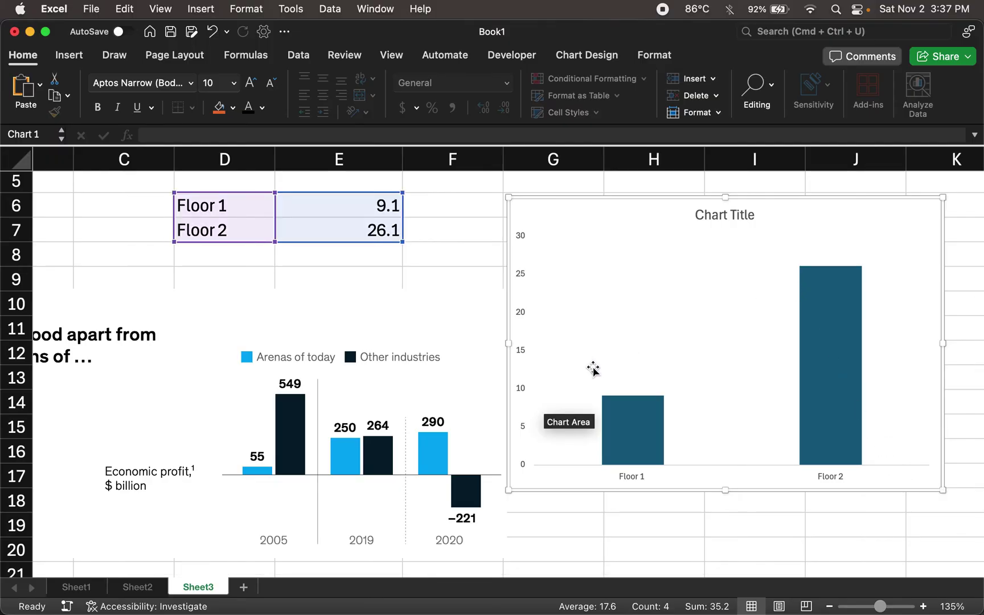
Open the formatting options for the chart's horizontal category axis and nudge the chart slightly closer to the Exhibit 4 picture.
scroll(376, 427, "up", 5)
scroll(380, 430, "down", 4)
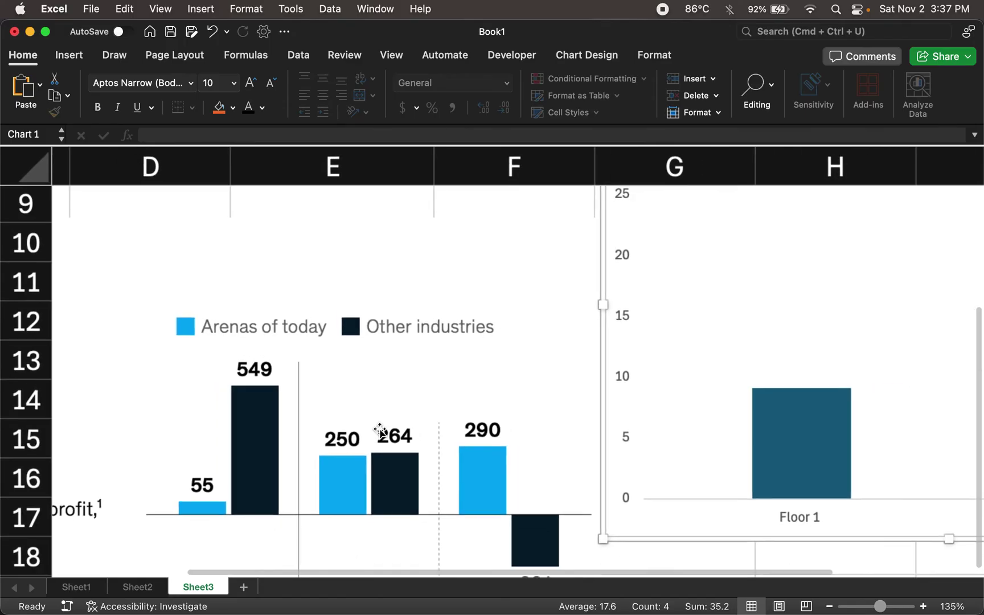
scroll(380, 428, "up", 5)
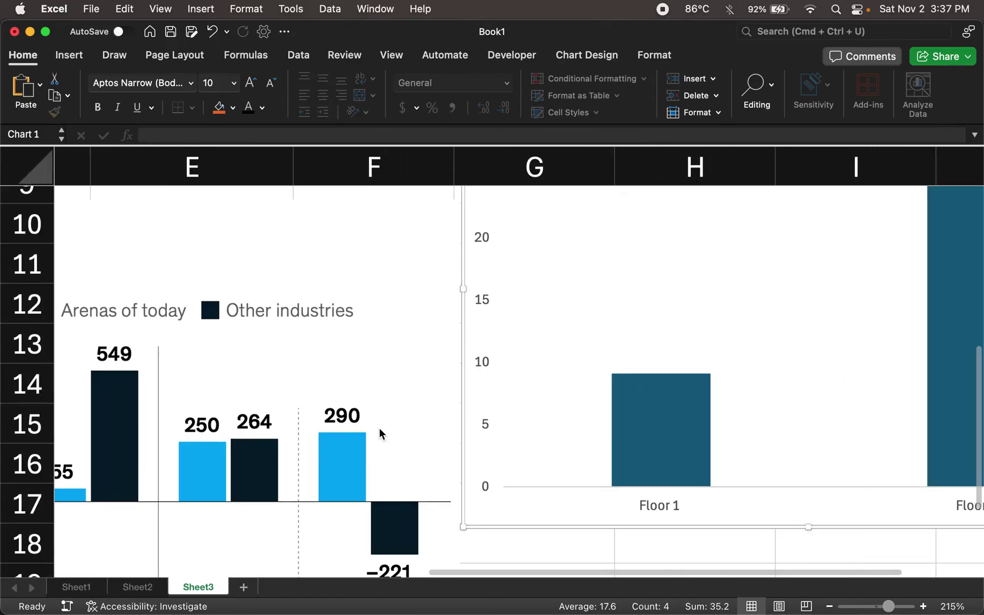
scroll(380, 431, "right", 2)
scroll(380, 431, "up", 1)
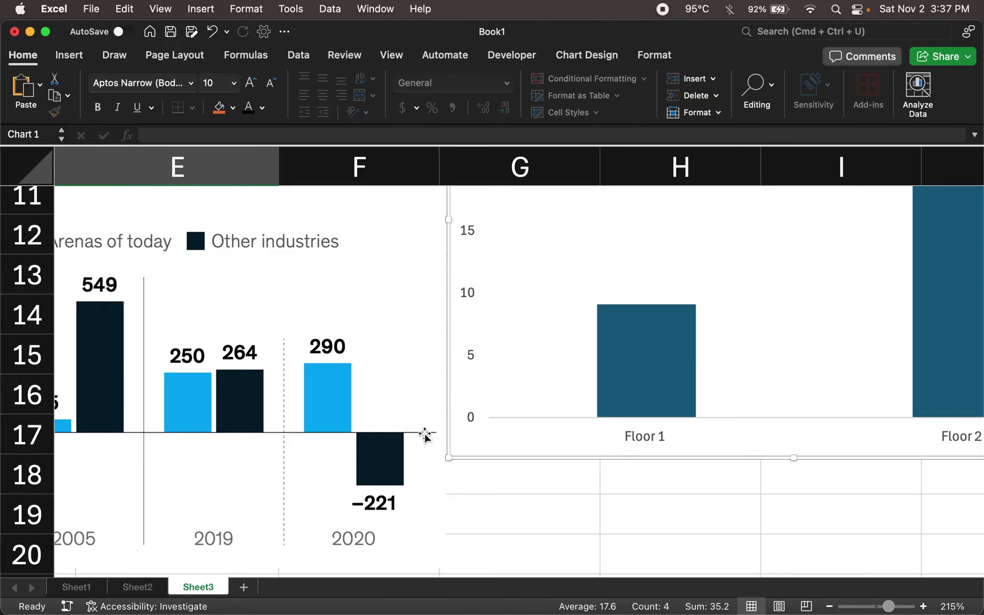
left_click(521, 418)
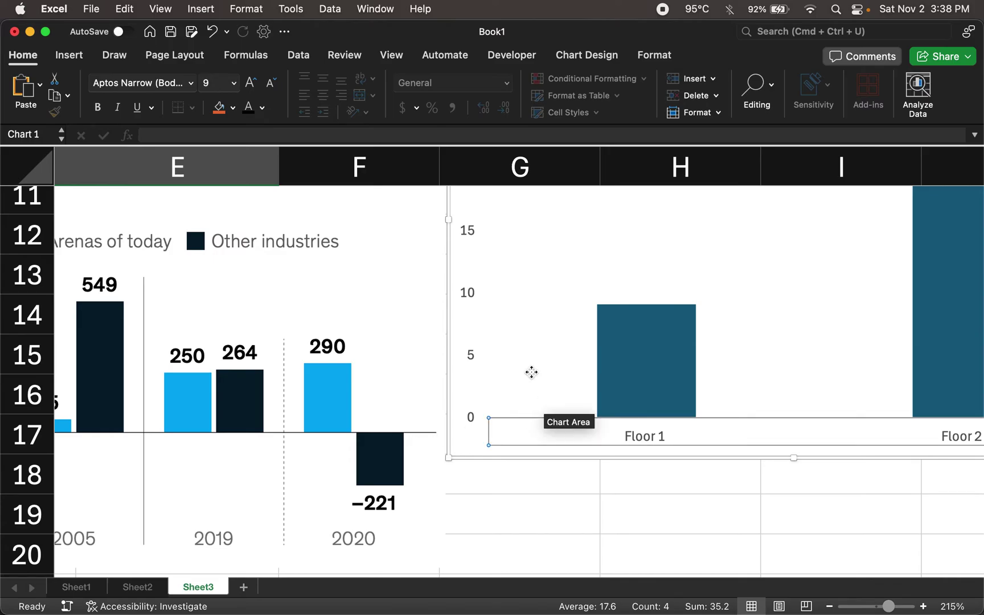
left_click(639, 498)
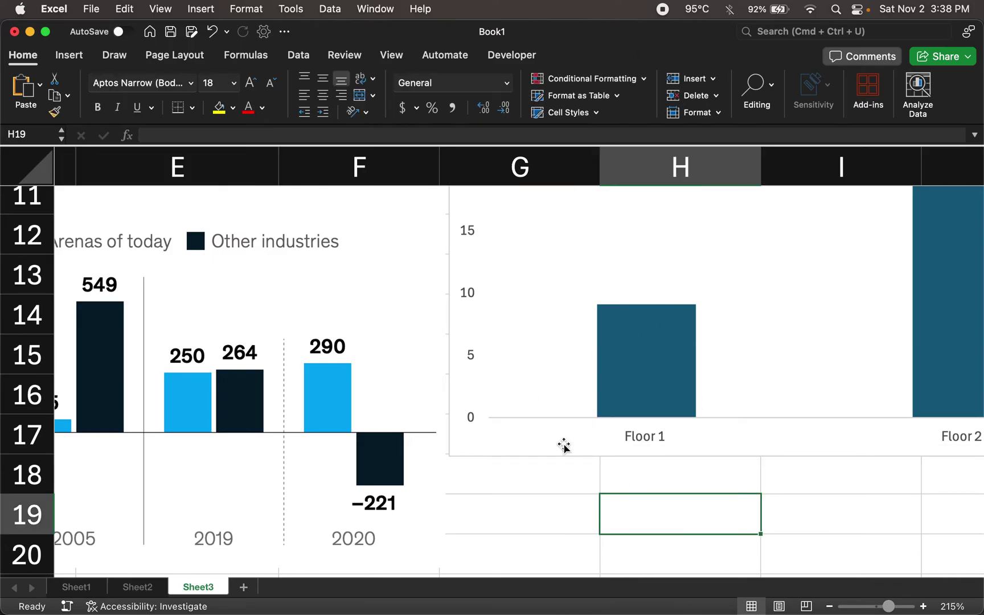
left_click(535, 419)
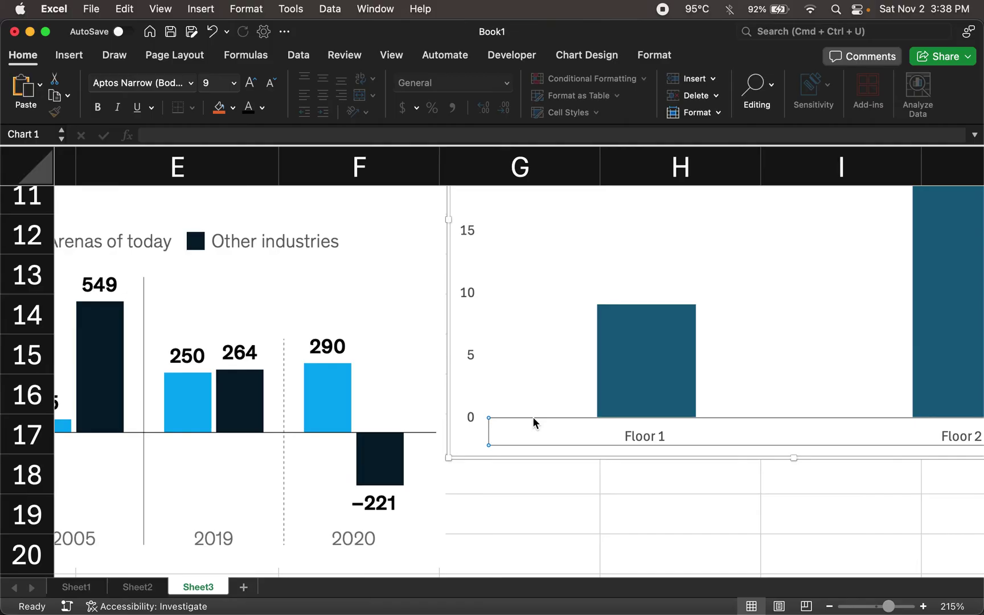
double_click(533, 420)
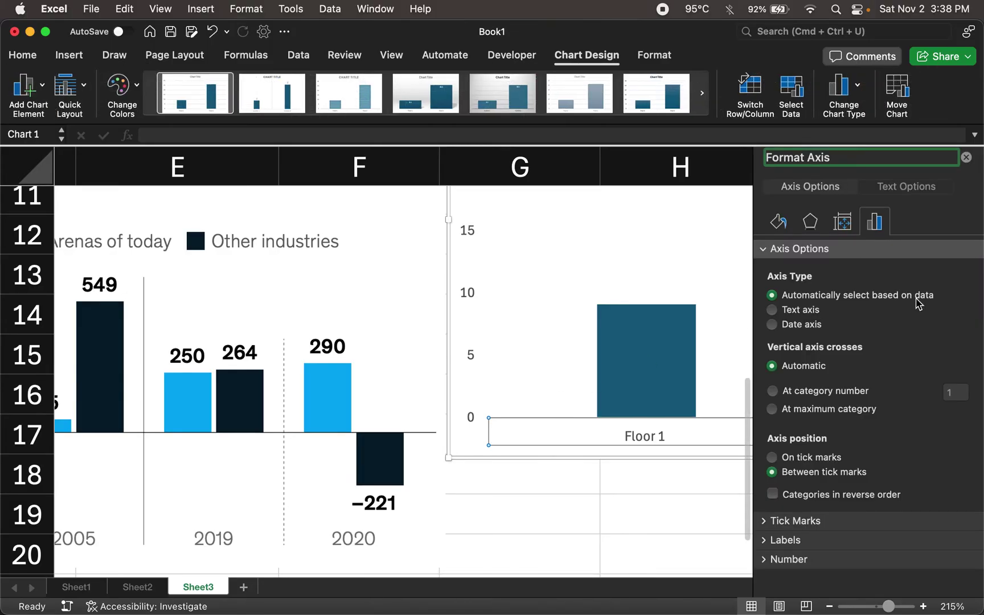
left_click(656, 59)
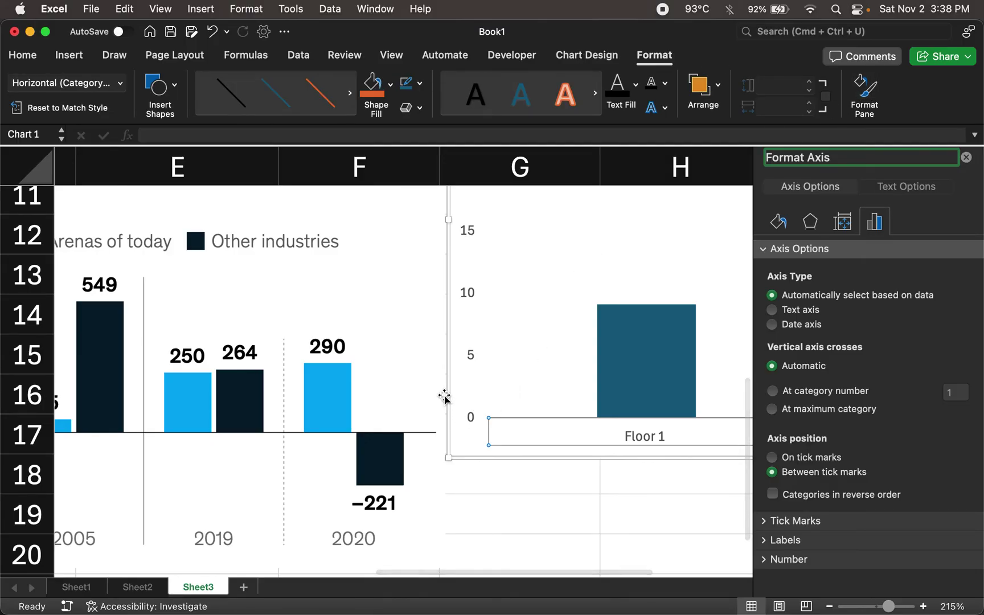
left_click_drag(447, 395, 433, 390)
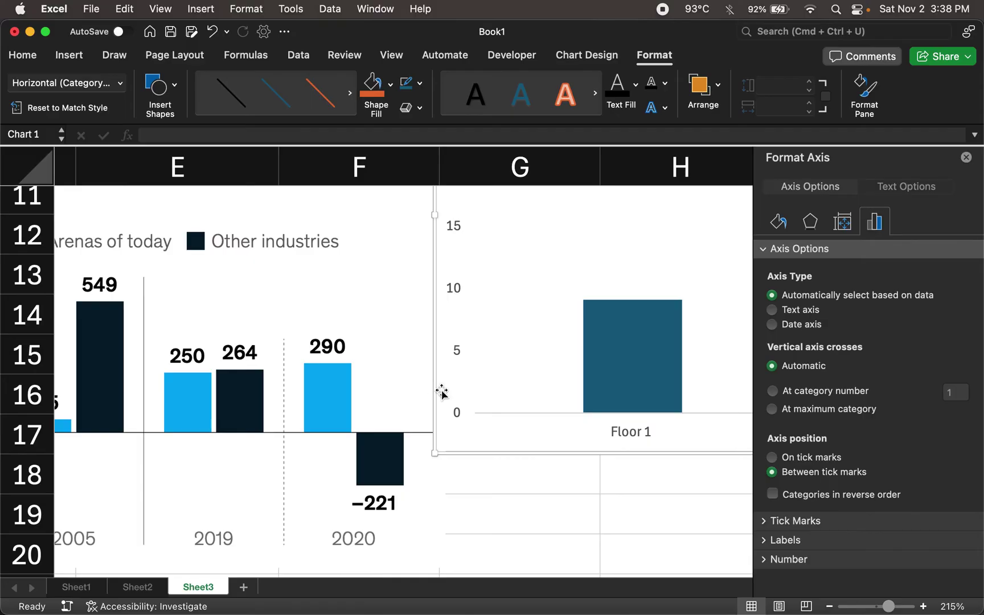
Set the fill of the chart's horizontal category axis to No fill.
left_click(519, 419)
scroll(517, 413, "right", 3)
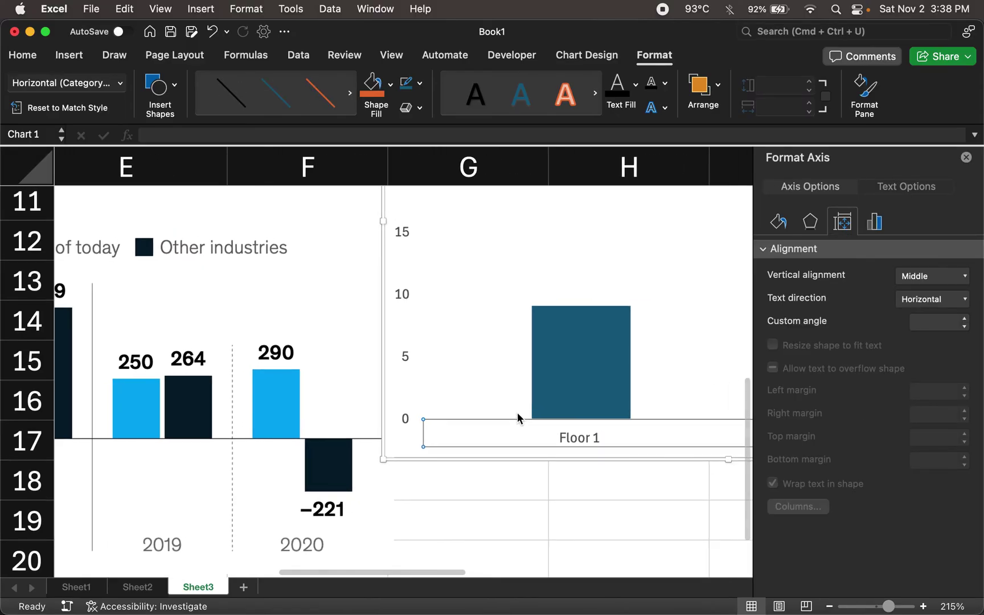
scroll(517, 417, "right", 2)
scroll(517, 418, "down", 1)
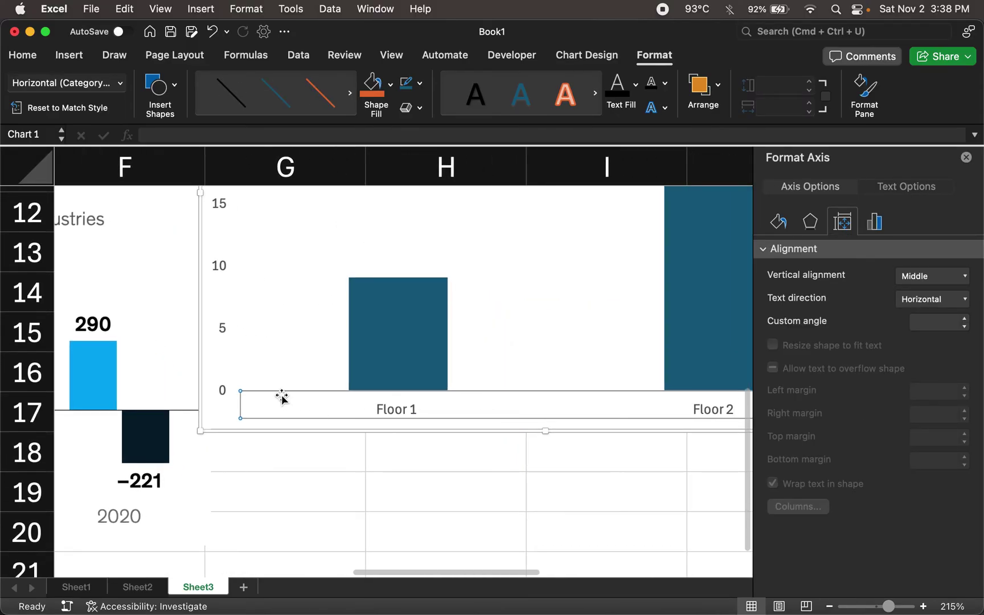
left_click(783, 226)
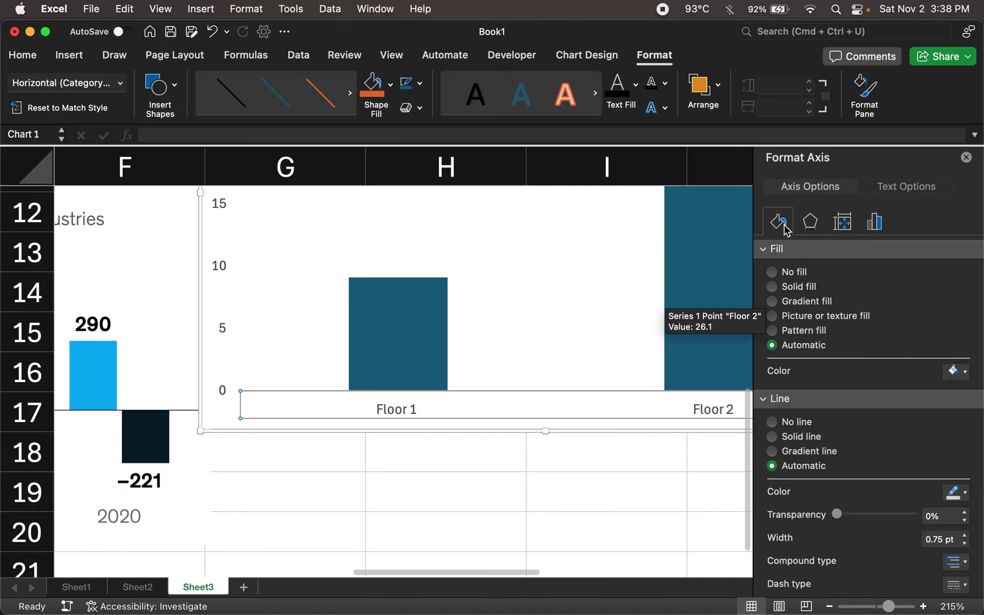
scroll(864, 398, "down", 3)
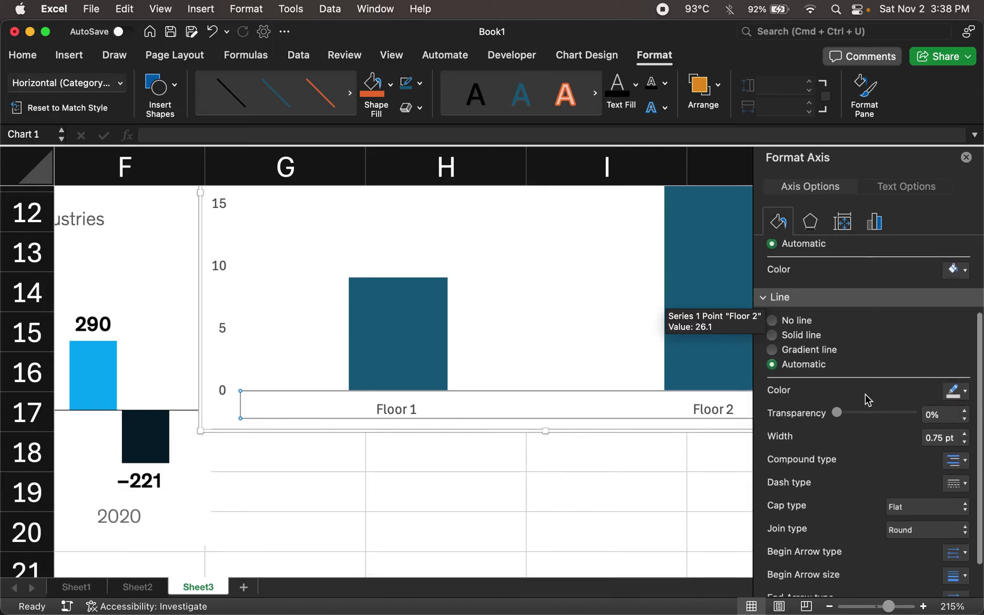
scroll(863, 399, "up", 3)
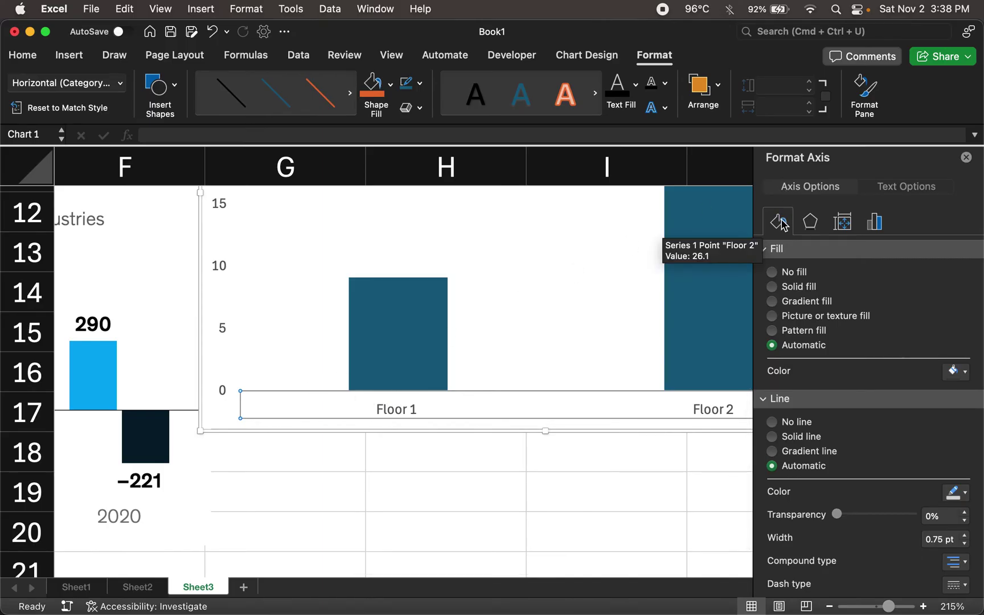
left_click(773, 272)
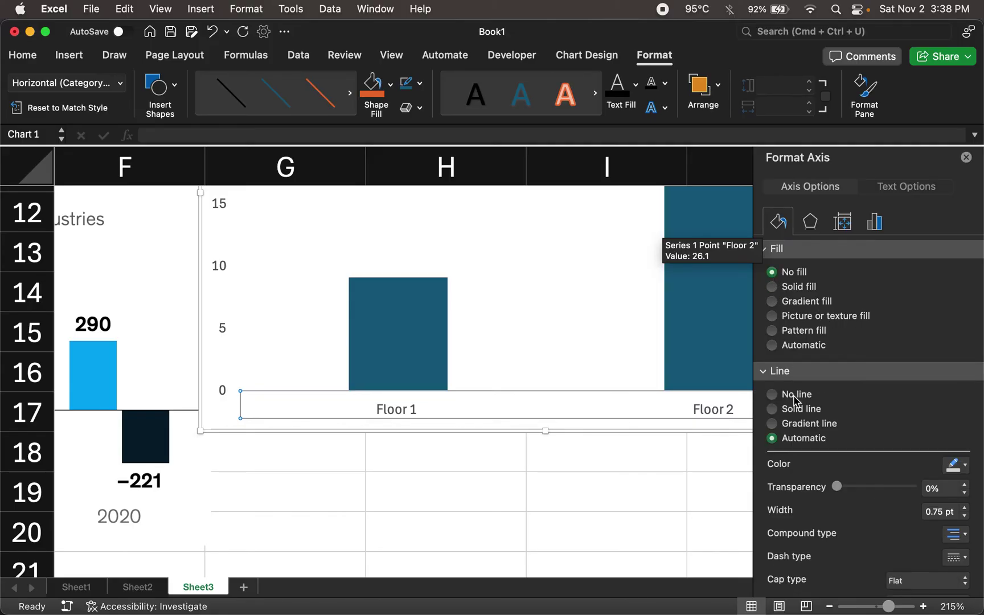
Give the chart's horizontal axis a solid line in the orange theme color.
scroll(795, 401, "down", 5)
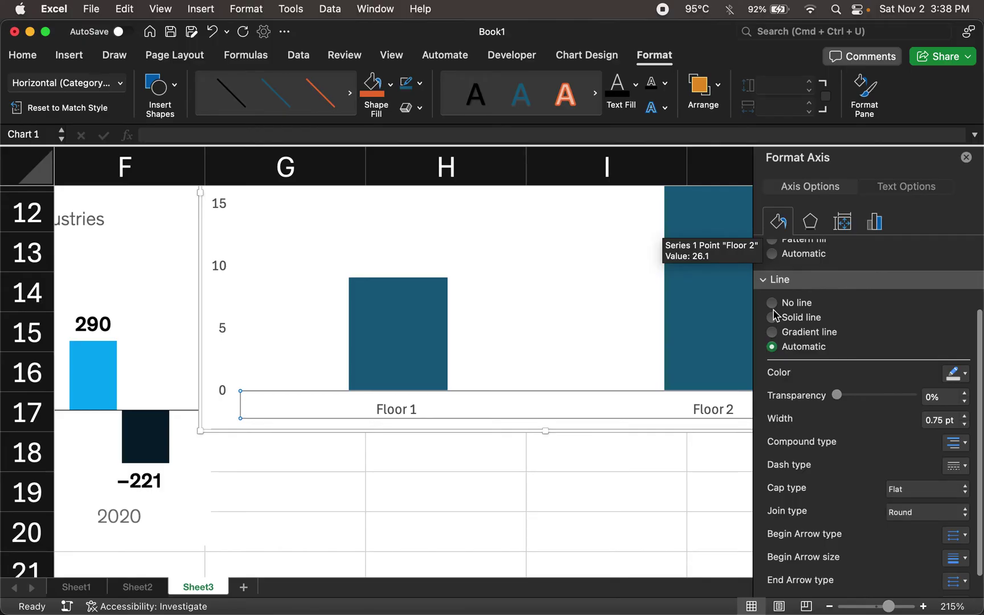
left_click(773, 318)
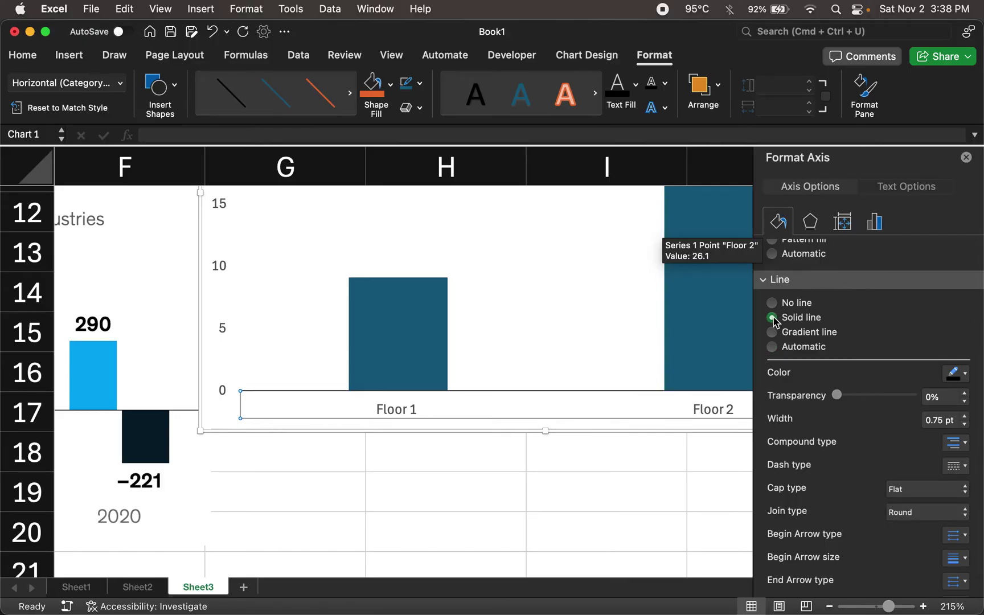
left_click(953, 373)
left_click(915, 417)
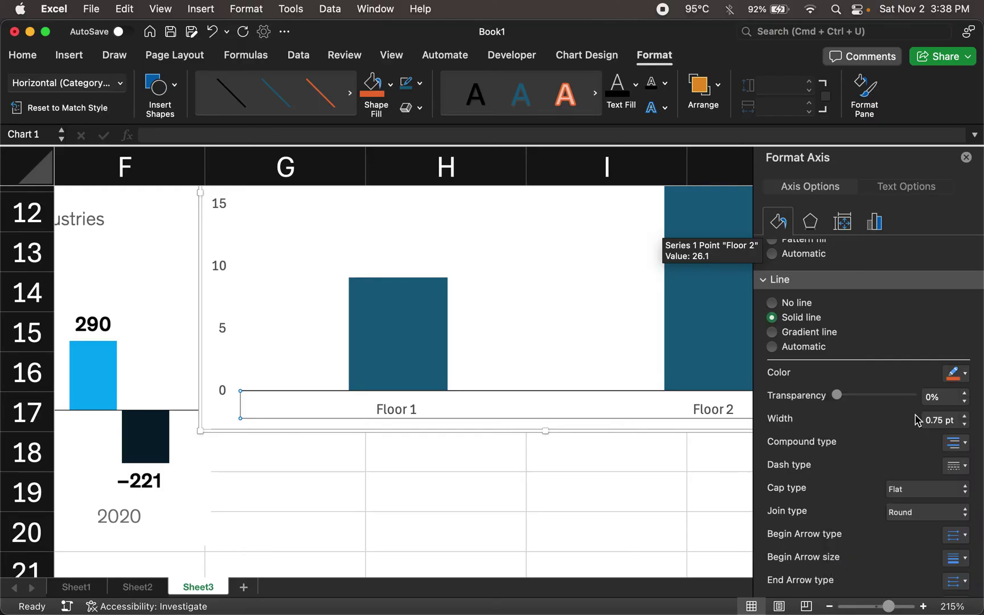
left_click(582, 347)
left_click(363, 455)
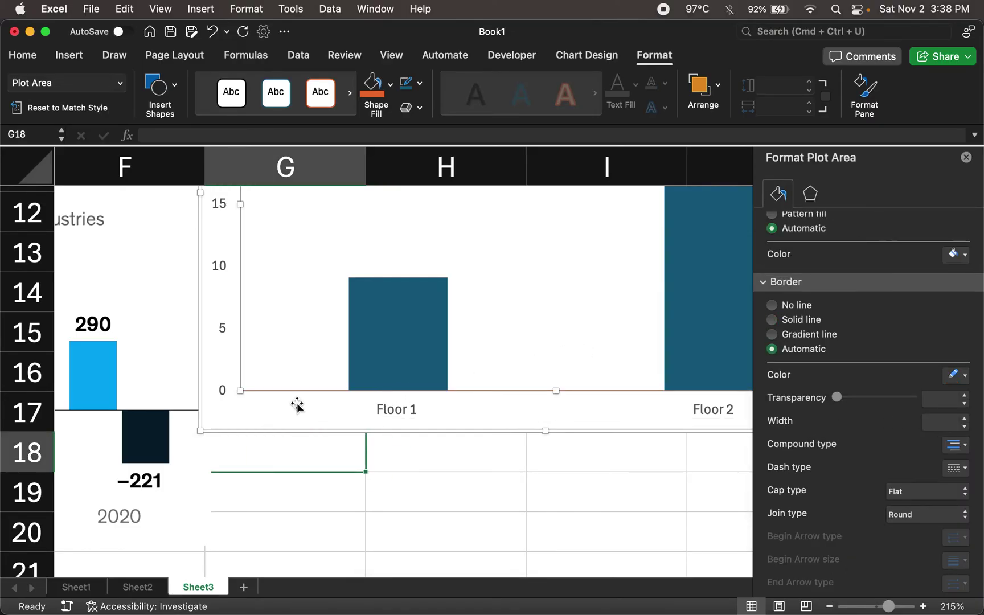
left_click(494, 403)
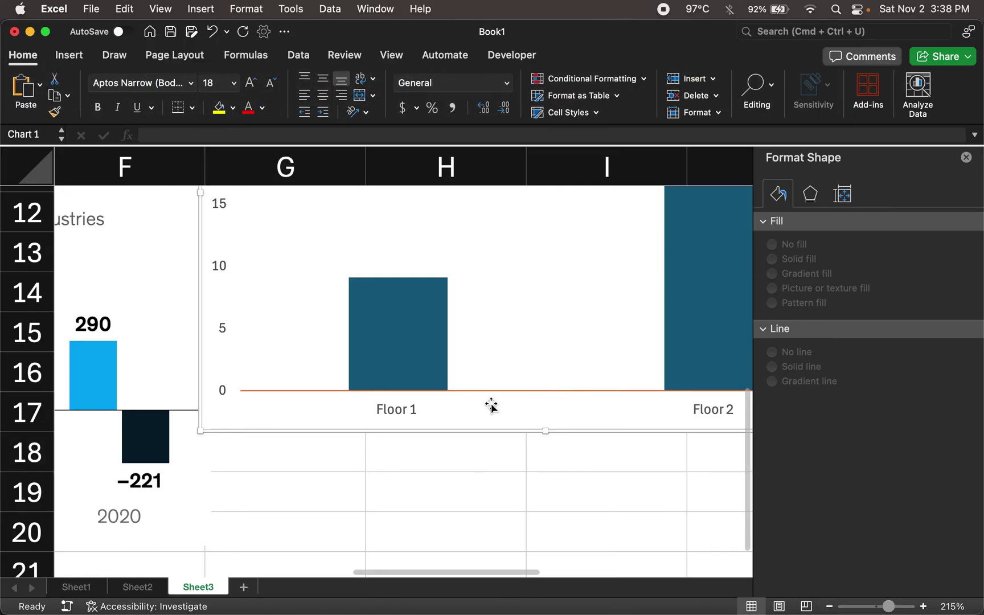
Change the line color of the chart's horizontal axis to black.
left_click(314, 393)
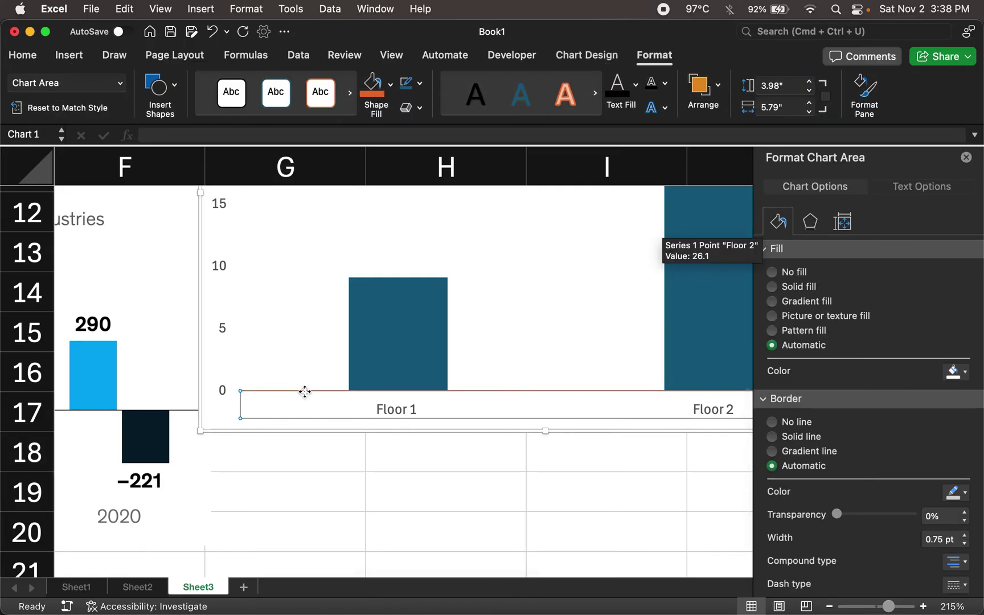
left_click(958, 374)
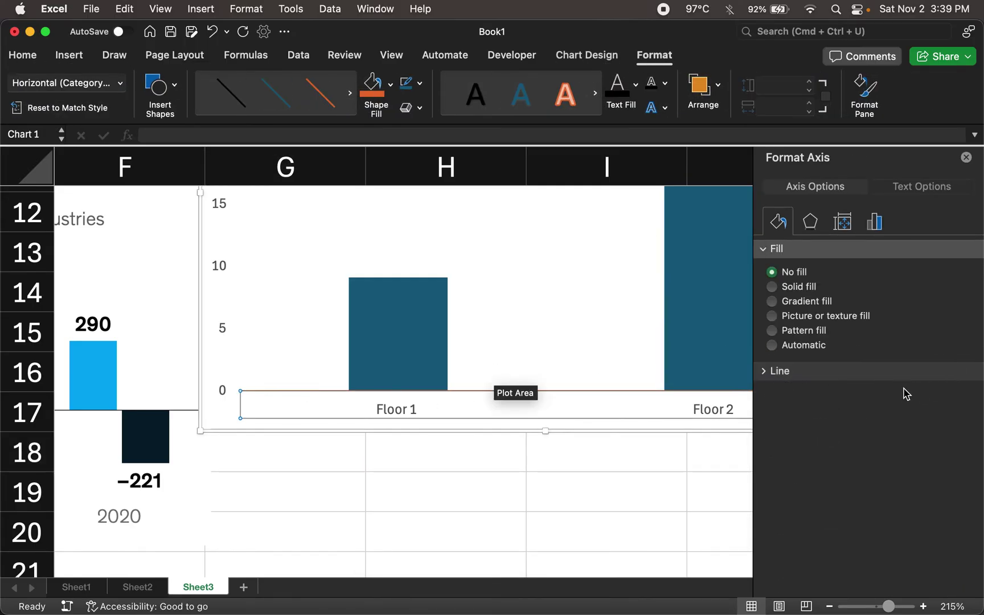
left_click(872, 375)
left_click(957, 466)
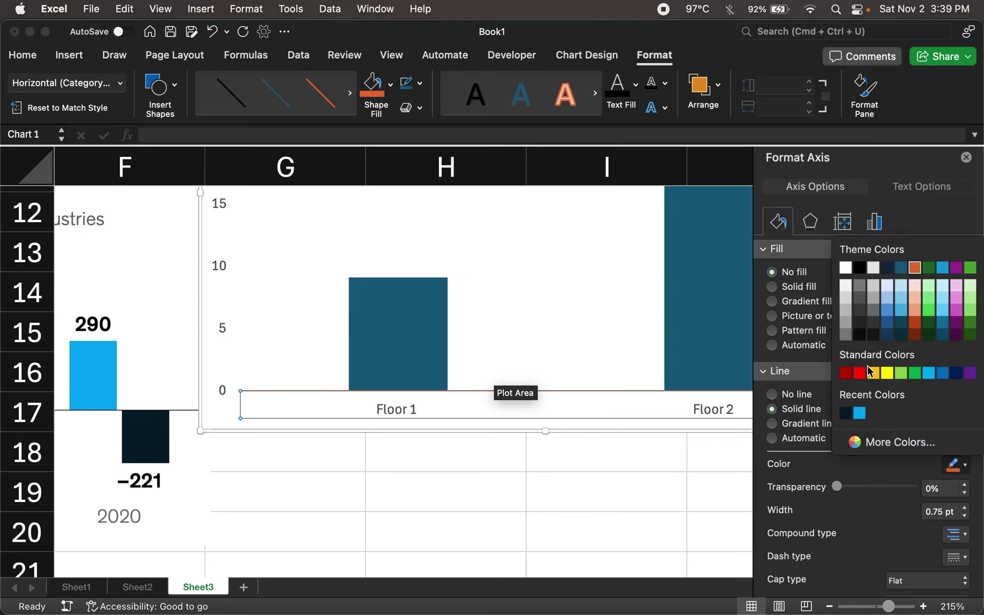
left_click(859, 274)
left_click(377, 487)
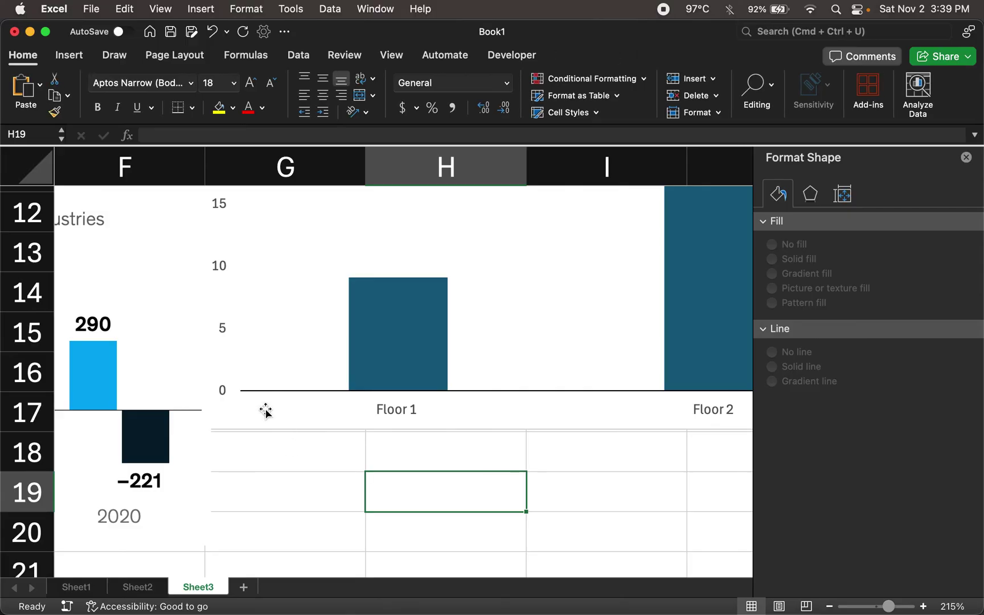
Add data labels to the hospital cost column chart in the Outside End position.
scroll(314, 417, "left", 2)
scroll(315, 418, "up", 1)
scroll(314, 417, "right", 2)
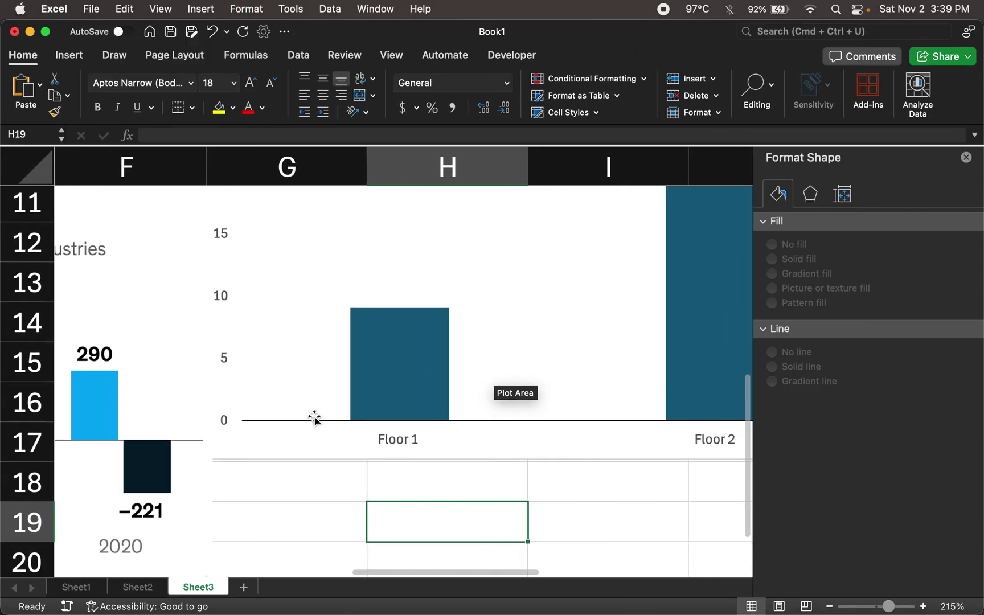
left_click(321, 315)
scroll(321, 314, "up", 2)
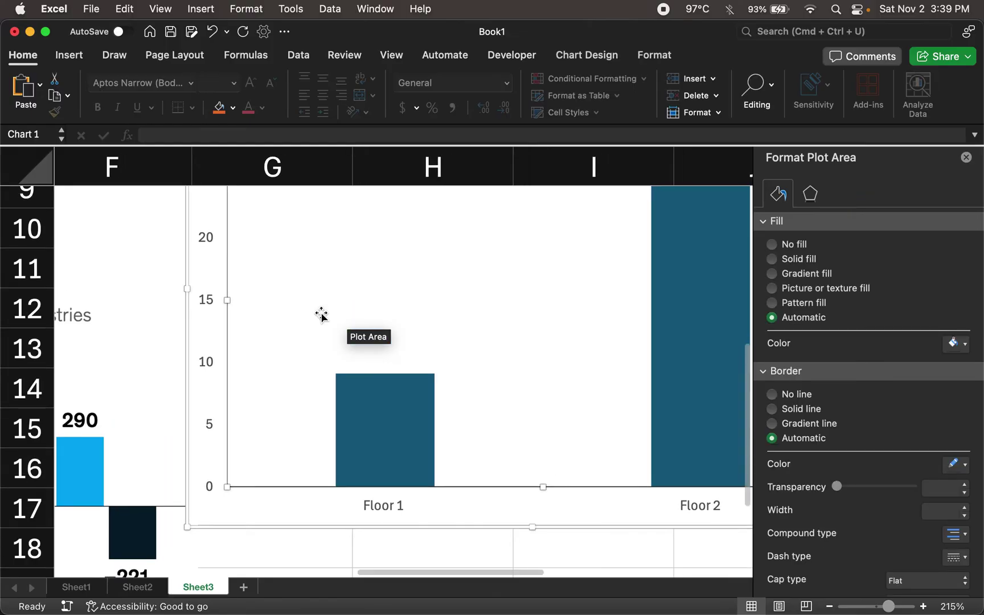
left_click(608, 56)
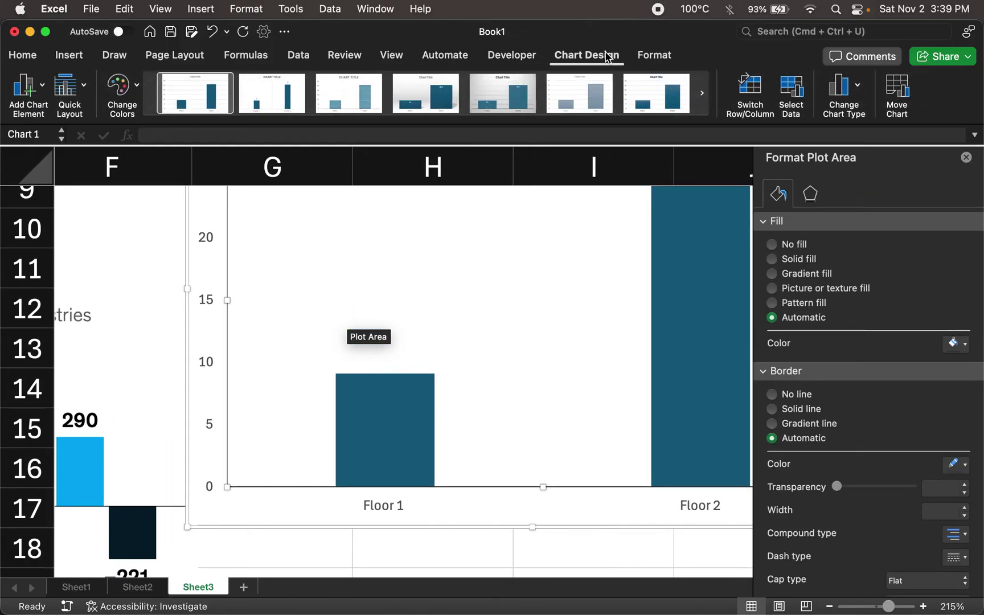
left_click(26, 88)
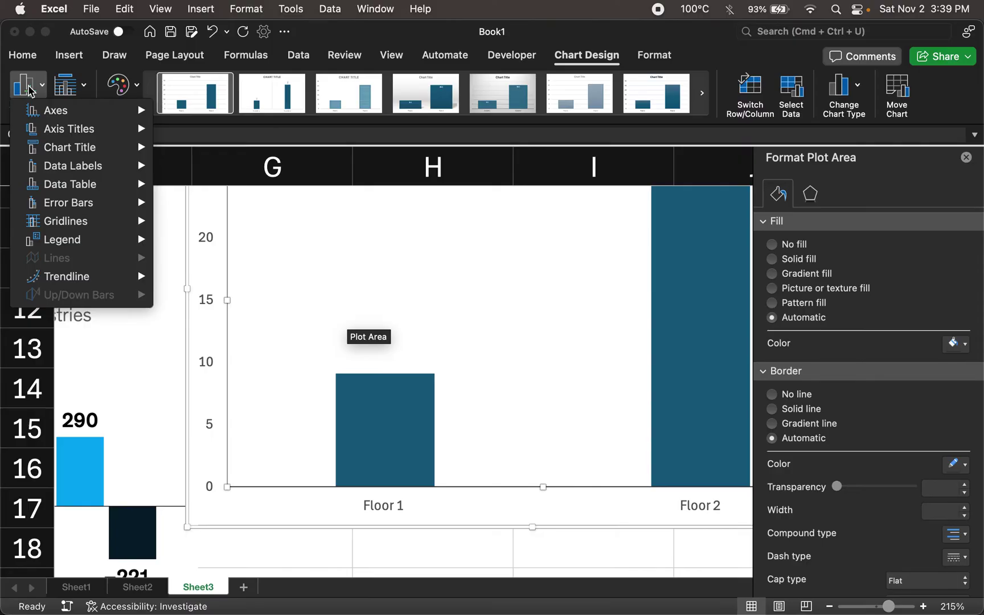
mouse_move(131, 166)
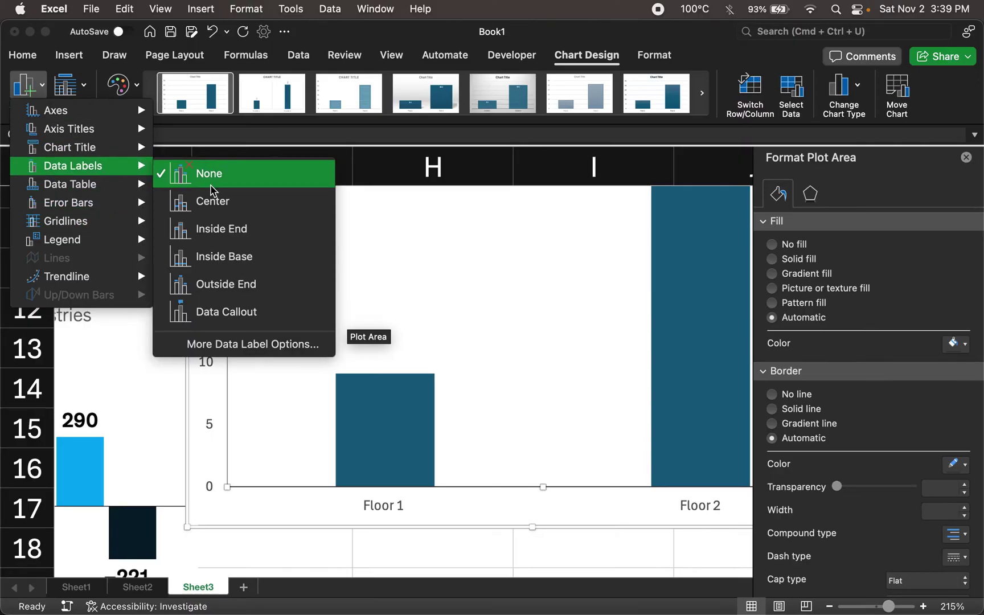
left_click(216, 285)
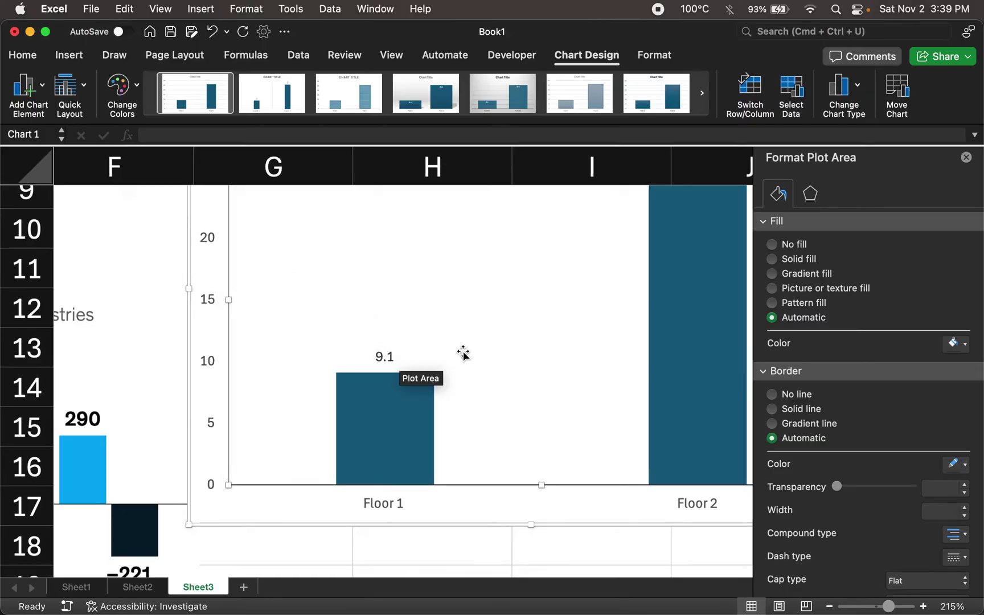
Try to remove the chart's vertical value axis and undo the deletion.
scroll(461, 352, "down", 5)
scroll(463, 353, "up", 4)
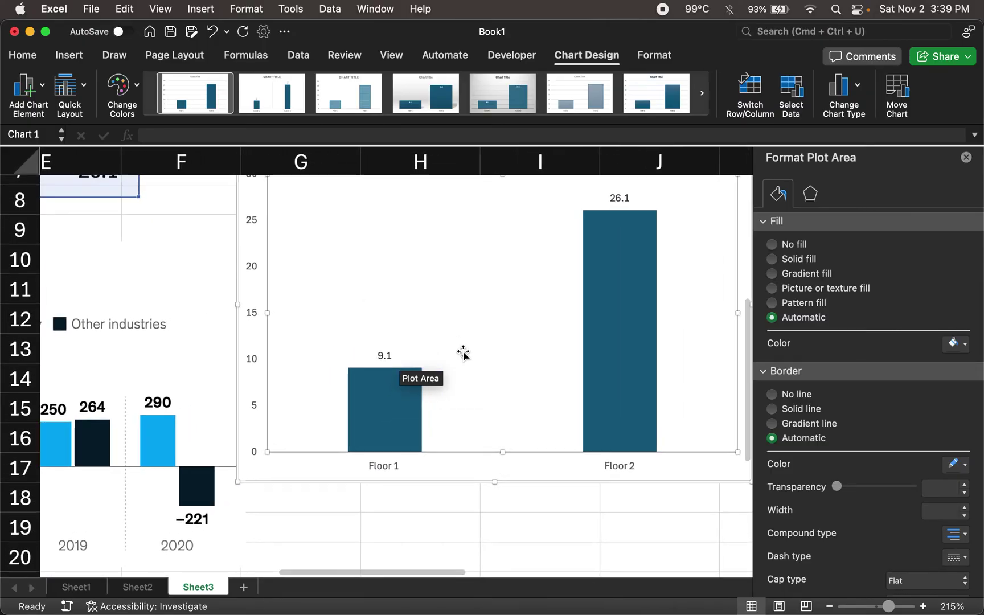
scroll(462, 350, "down", 4)
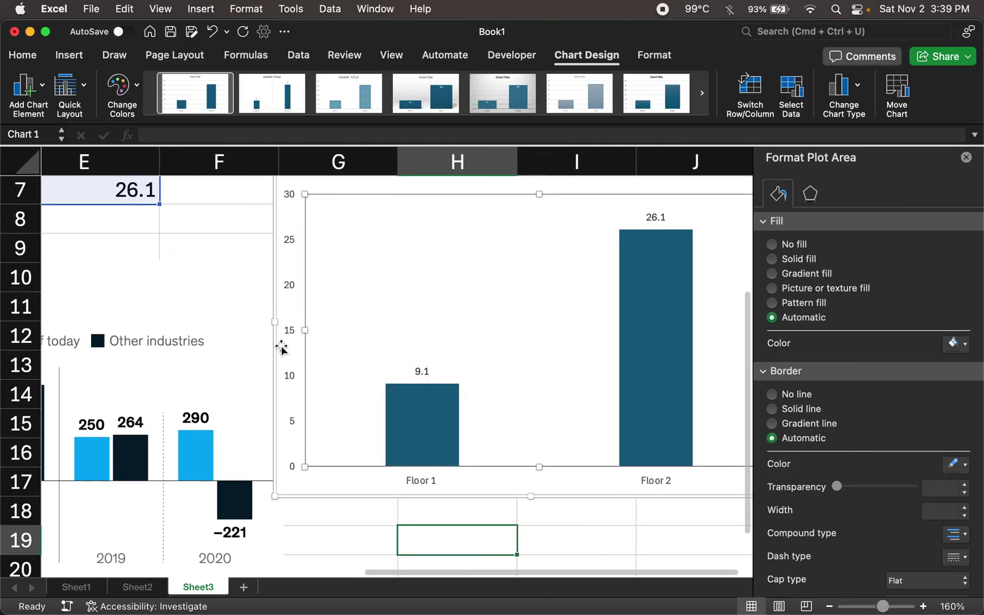
left_click(289, 342)
left_click(289, 323)
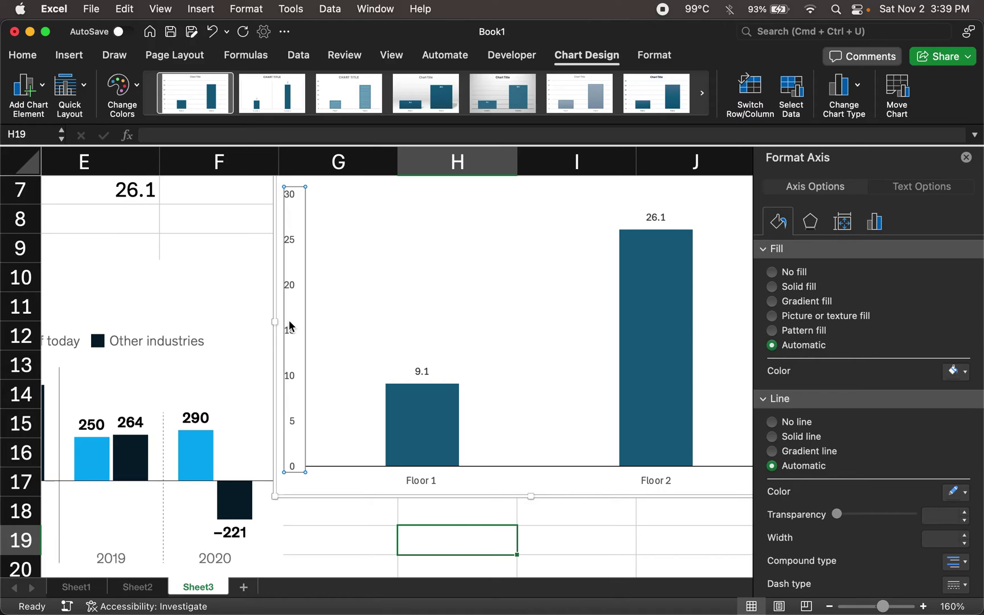
key("Delete")
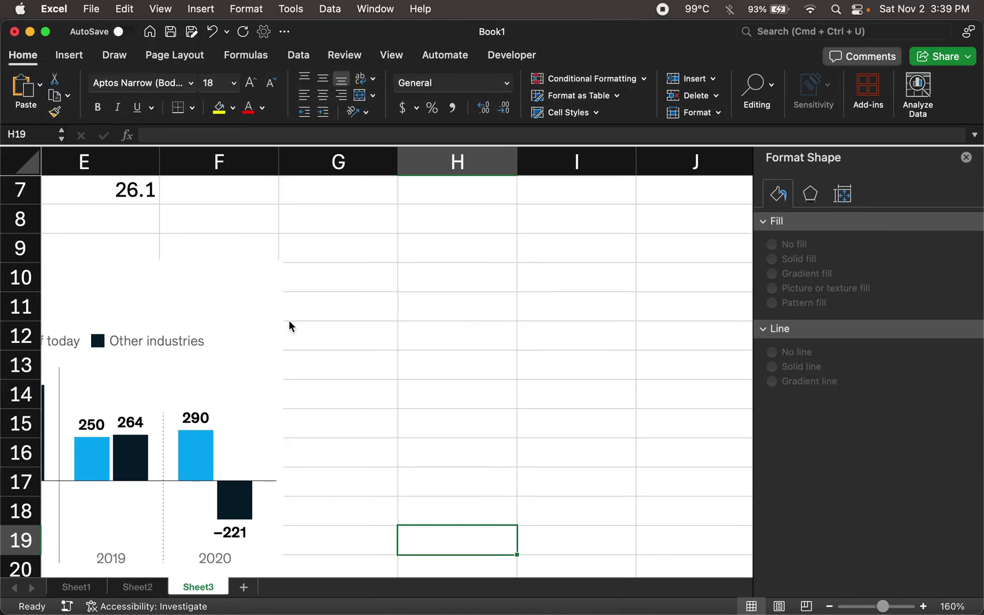
key("super+z")
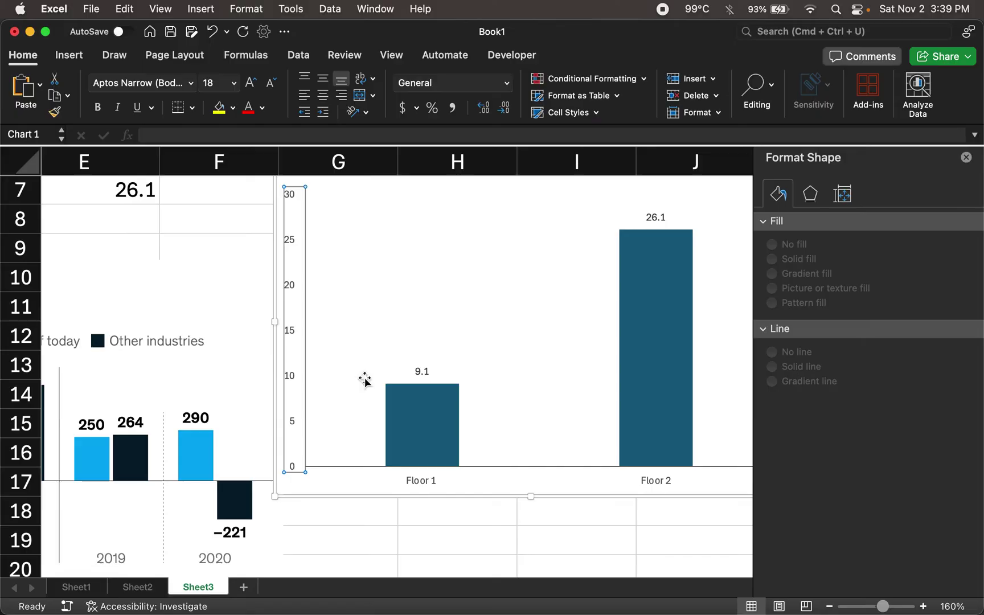
Delete the vertical value axis from the column chart.
left_click(345, 487)
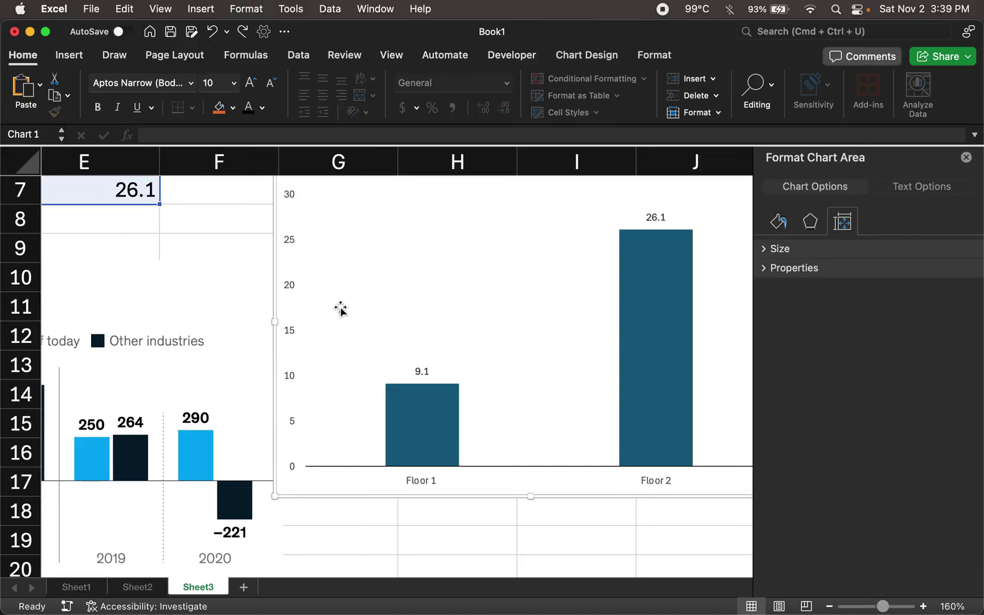
left_click(288, 242)
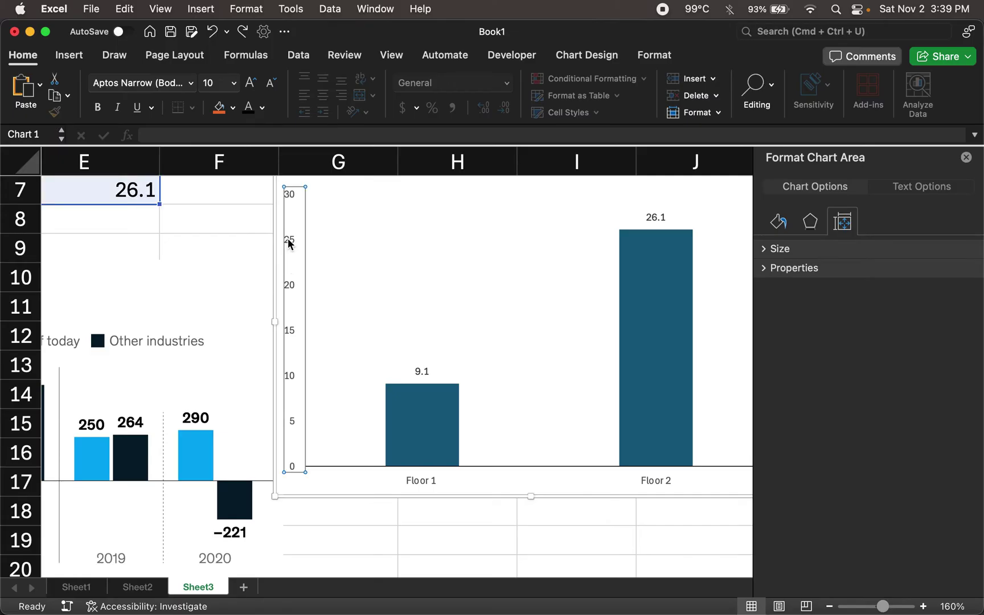
key("Delete")
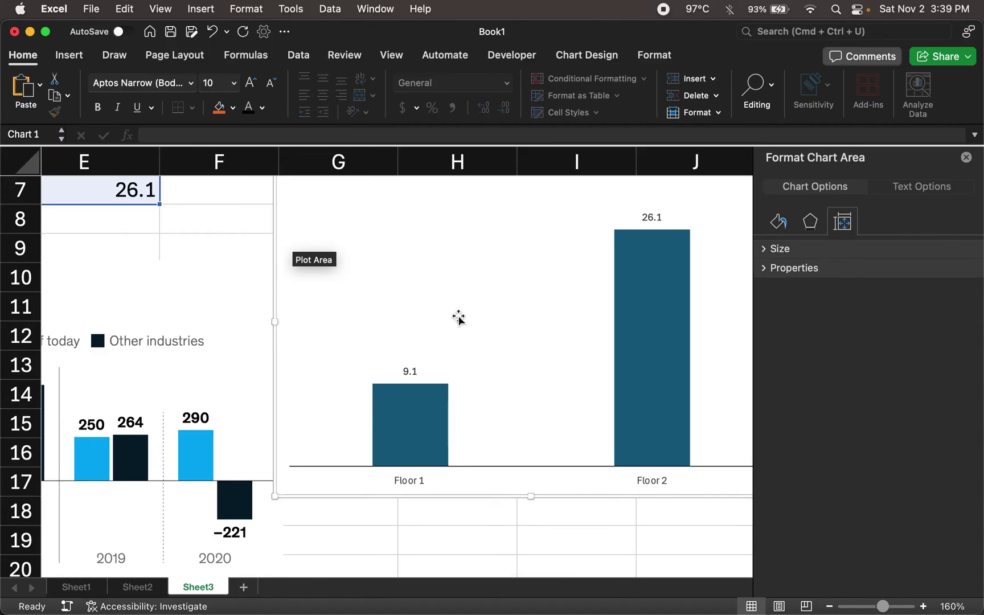
Select only the Floor 1 column in the chart and switch its fill to Solid fill.
scroll(459, 317, "down", 3)
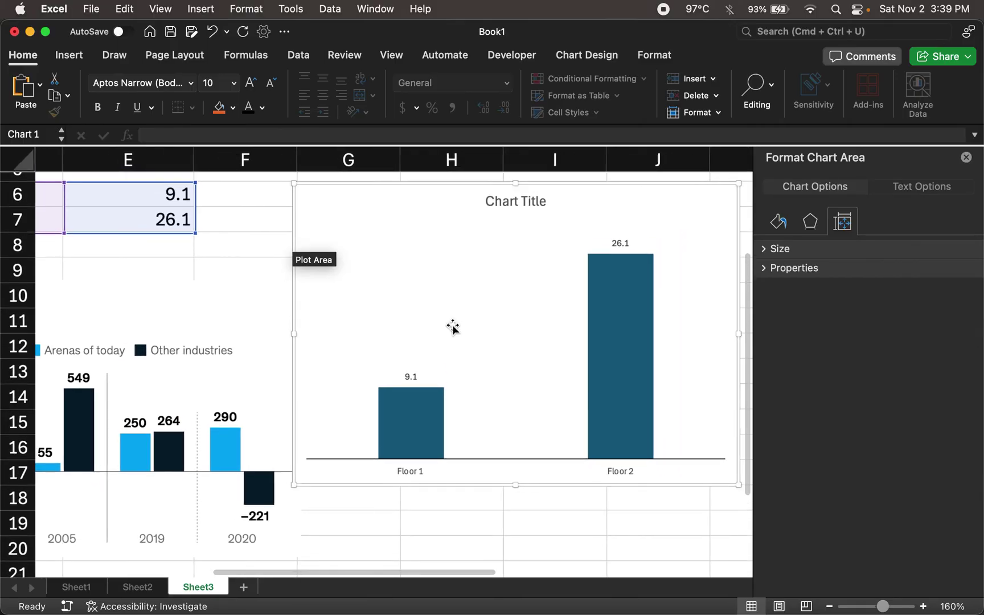
scroll(452, 327, "down", 3)
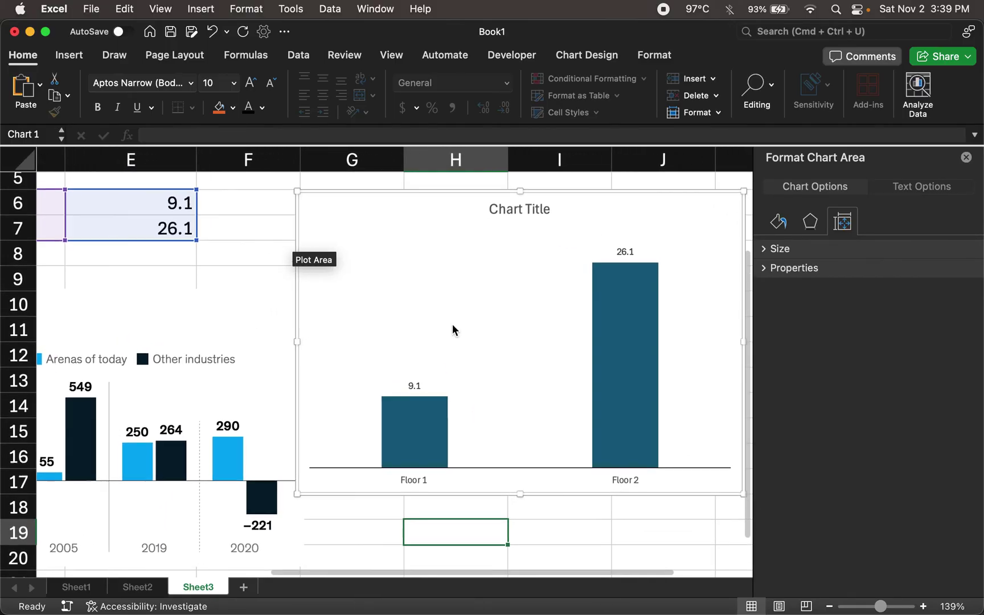
scroll(452, 329, "right", 2)
scroll(452, 329, "down", 1)
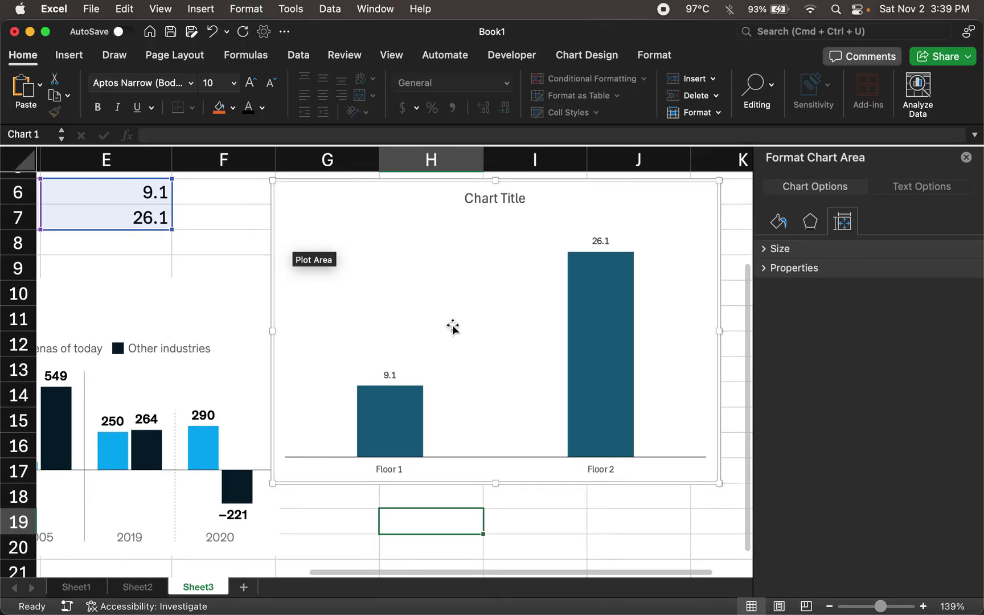
left_click(406, 399)
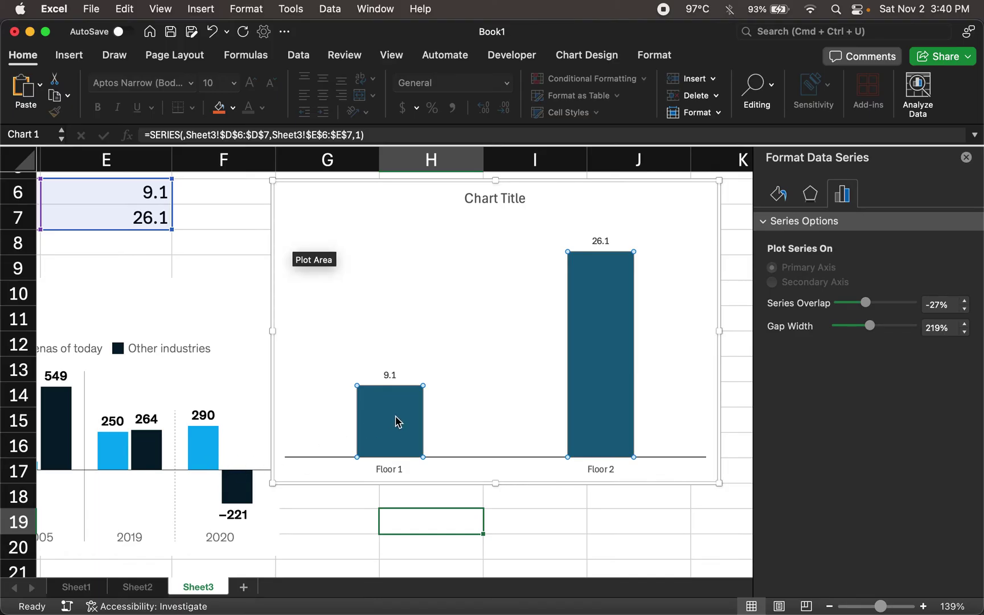
scroll(397, 421, "left", 2)
scroll(398, 415, "up", 1)
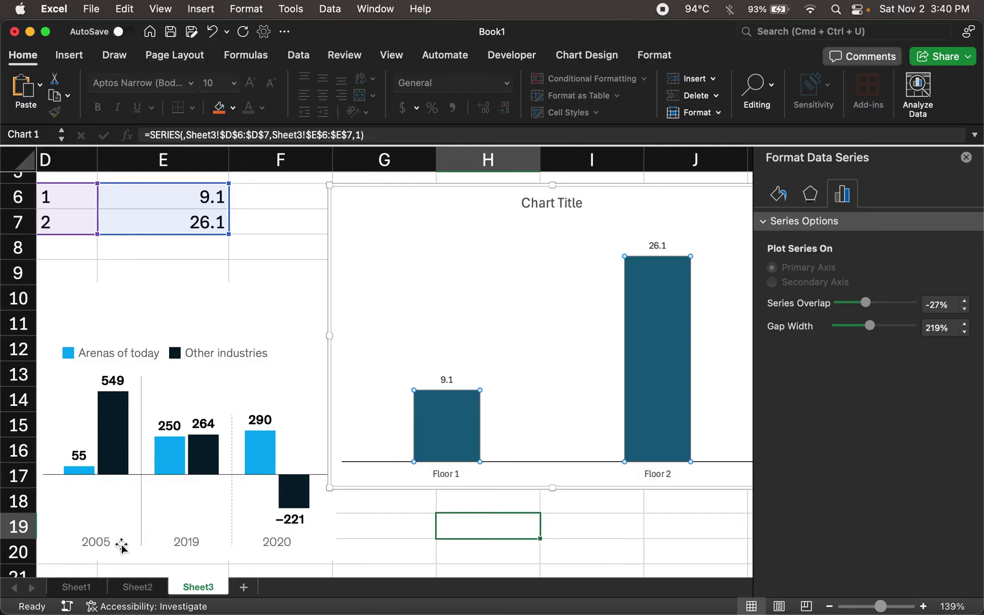
mouse_move(463, 471)
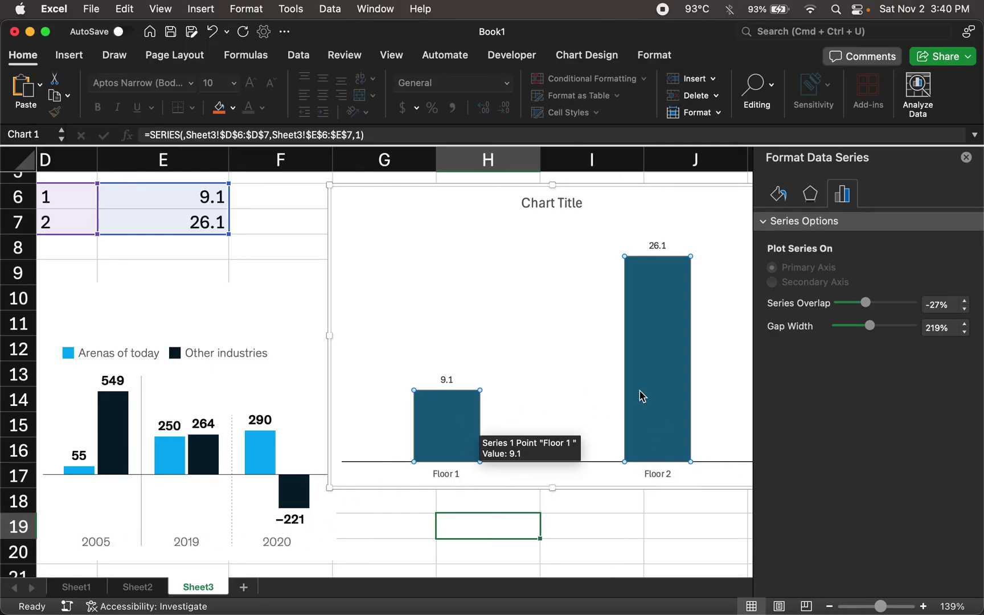
scroll(573, 395, "right", 2)
scroll(573, 394, "up", 1)
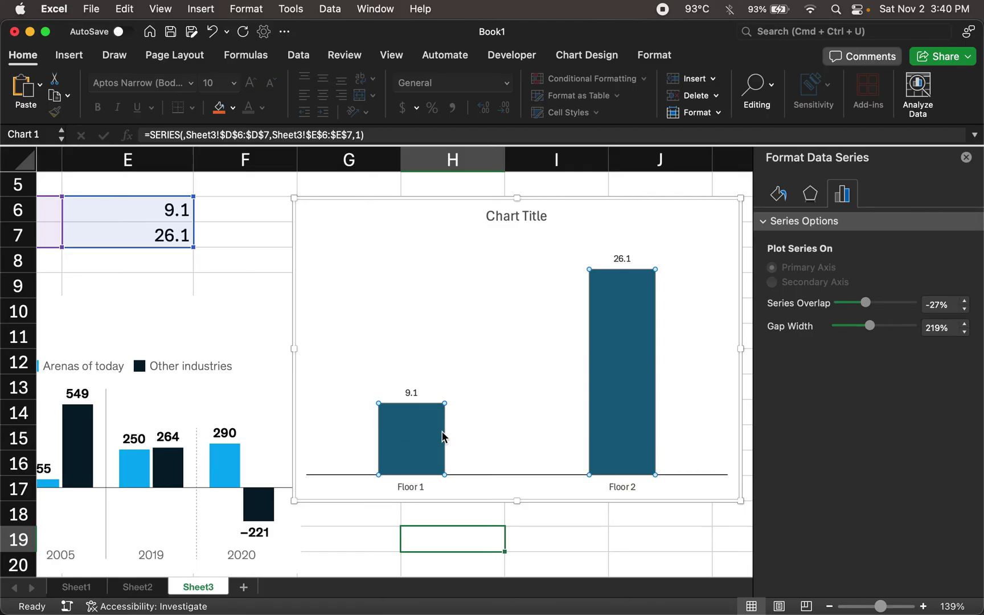
left_click(423, 438)
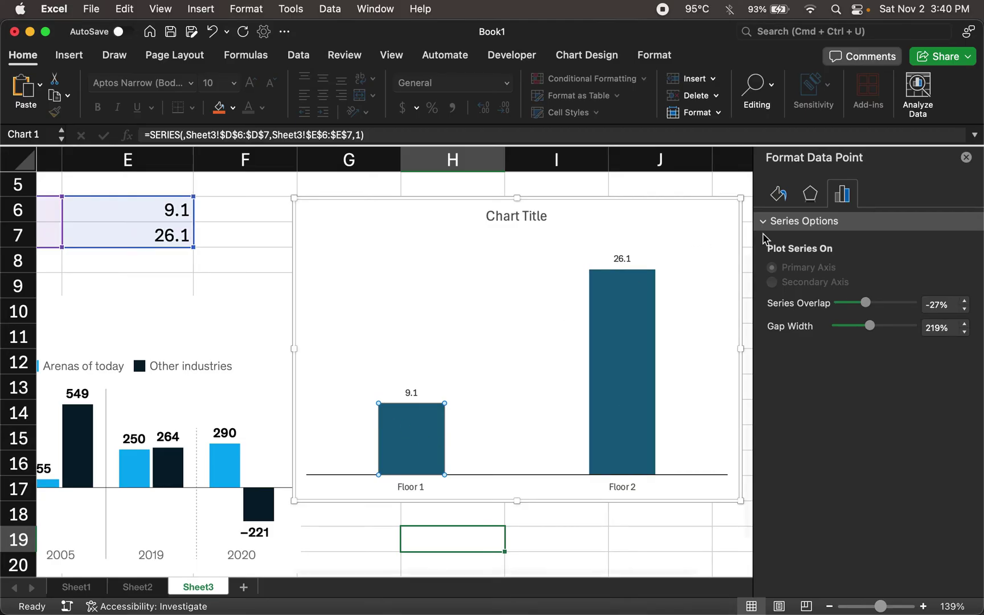
left_click(779, 195)
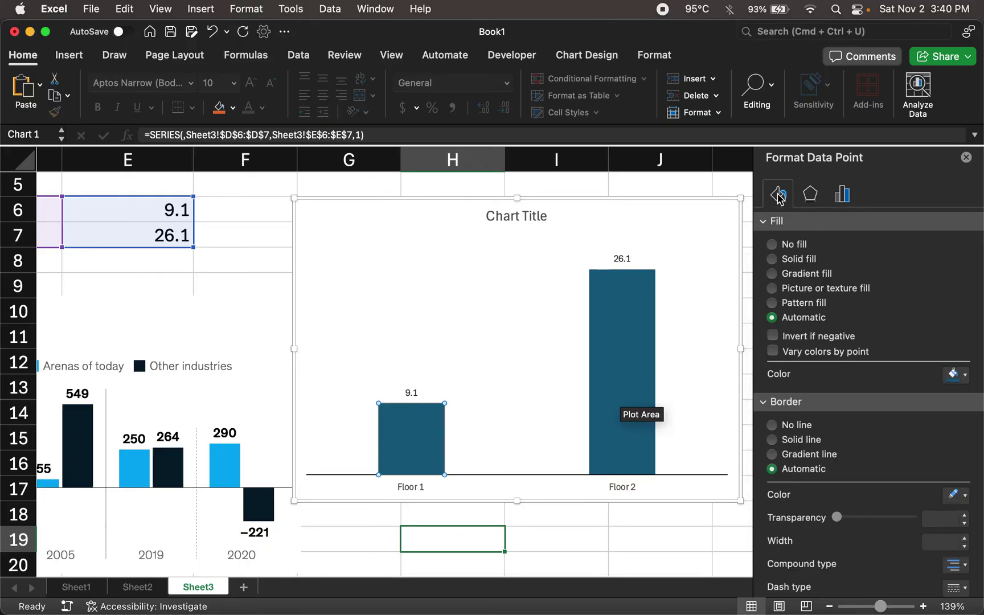
left_click(772, 260)
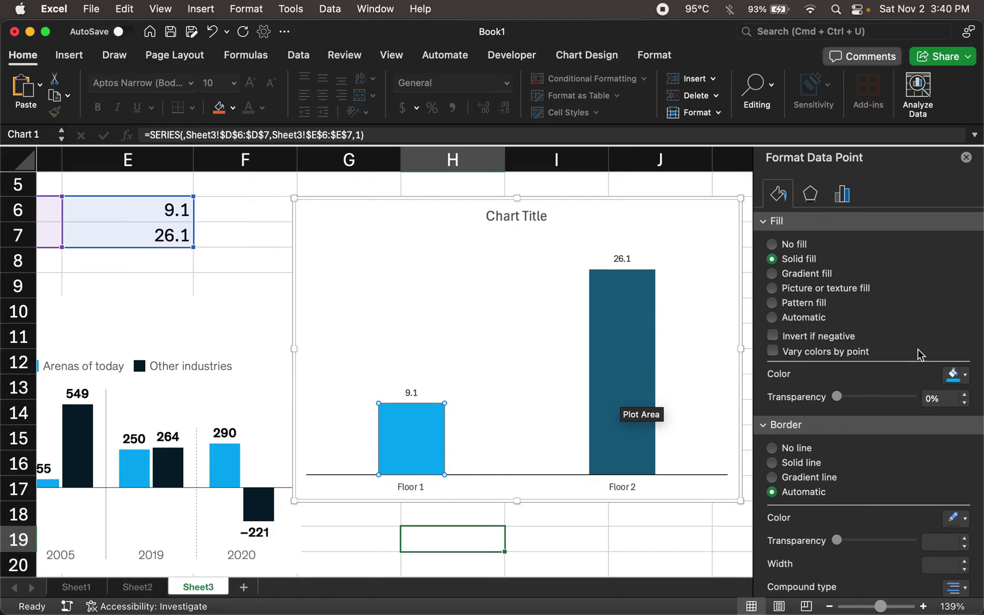
left_click(957, 376)
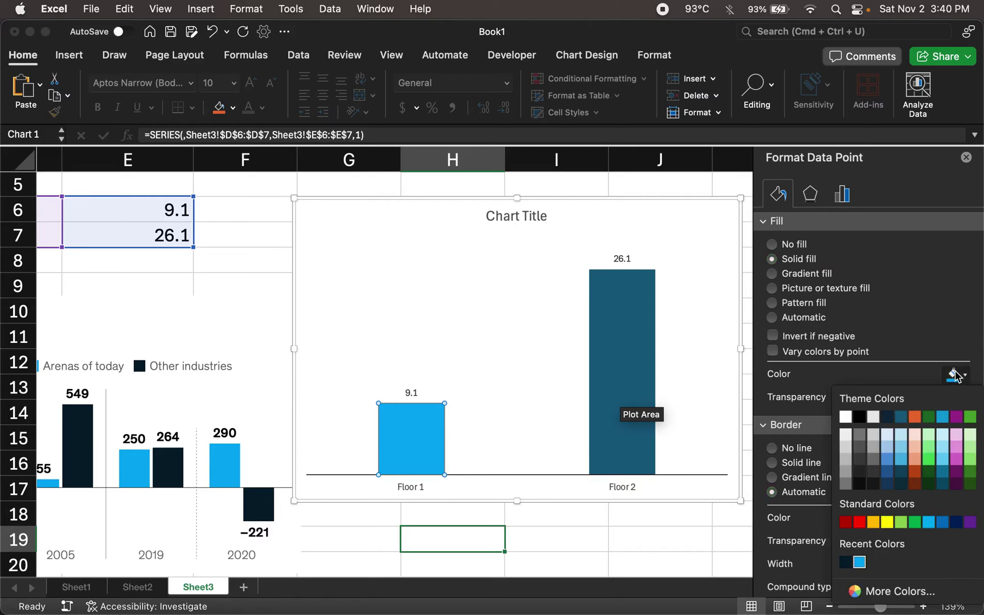
left_click(869, 592)
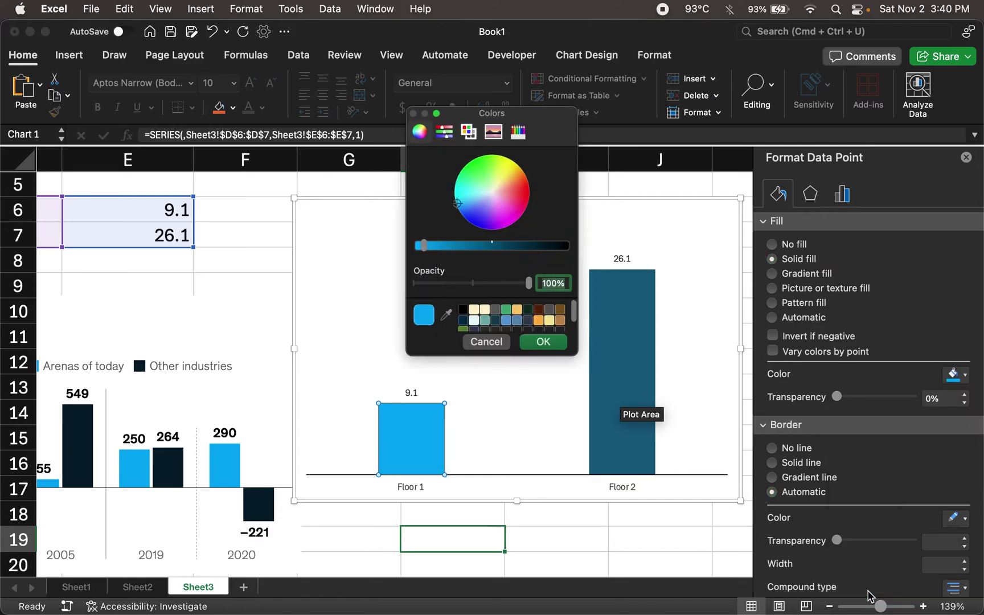
left_click(501, 343)
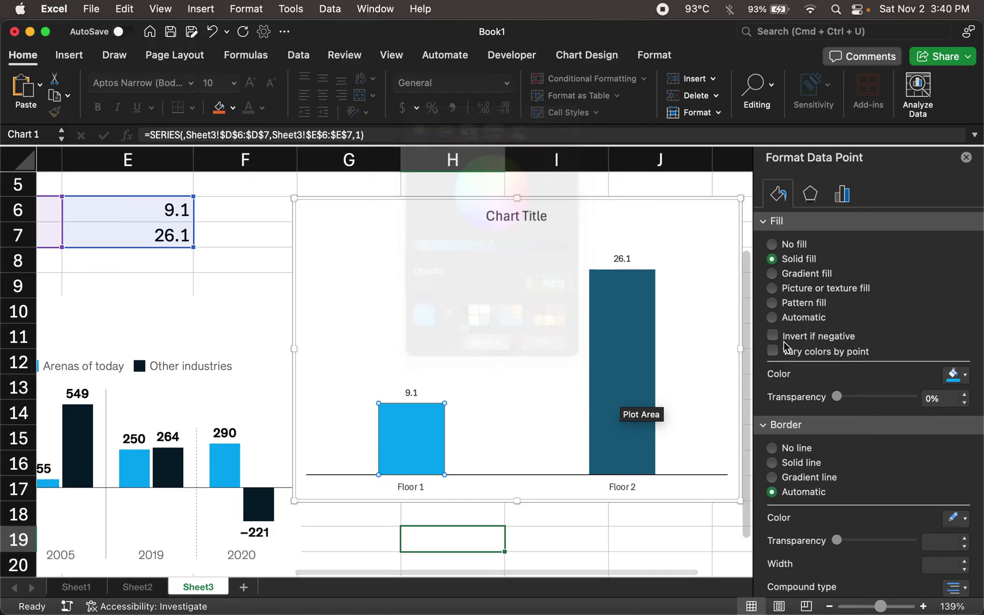
Set the Floor 1 column's fill to the light blue sampled from the 290 bar in the exhibit picture.
left_click(954, 377)
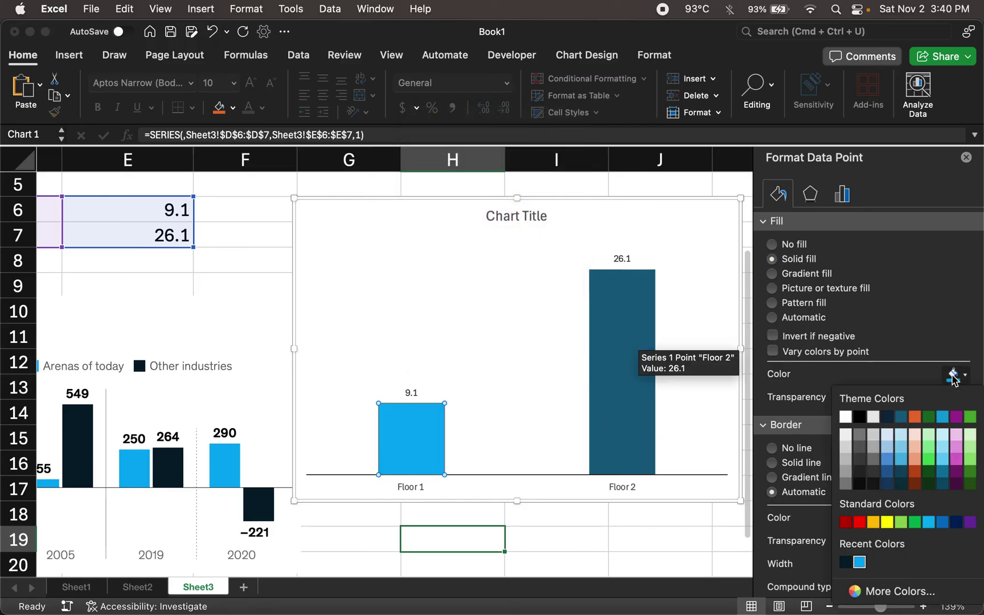
left_click(869, 591)
left_click(446, 315)
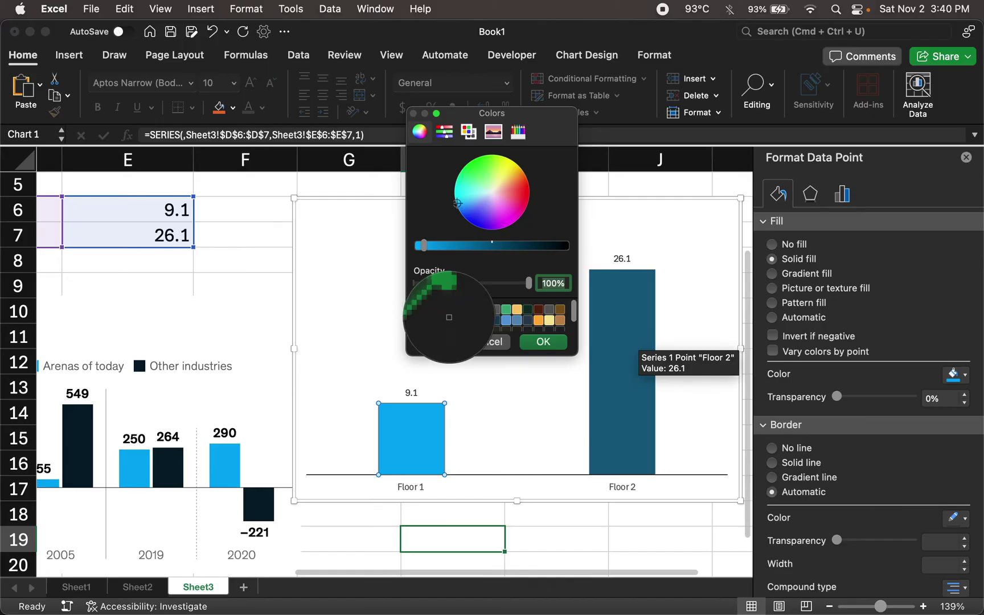
left_click(221, 471)
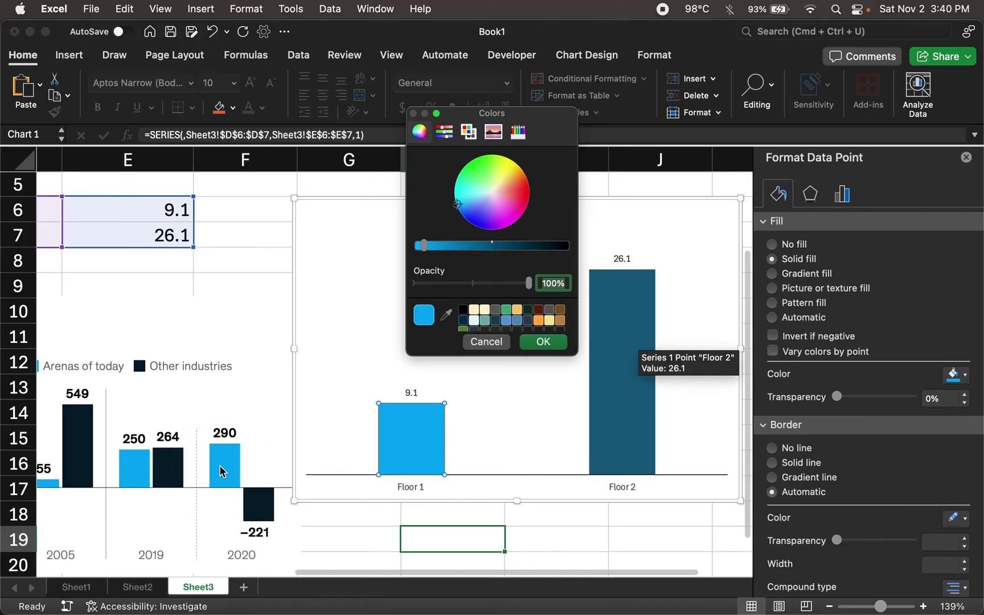
left_click(541, 342)
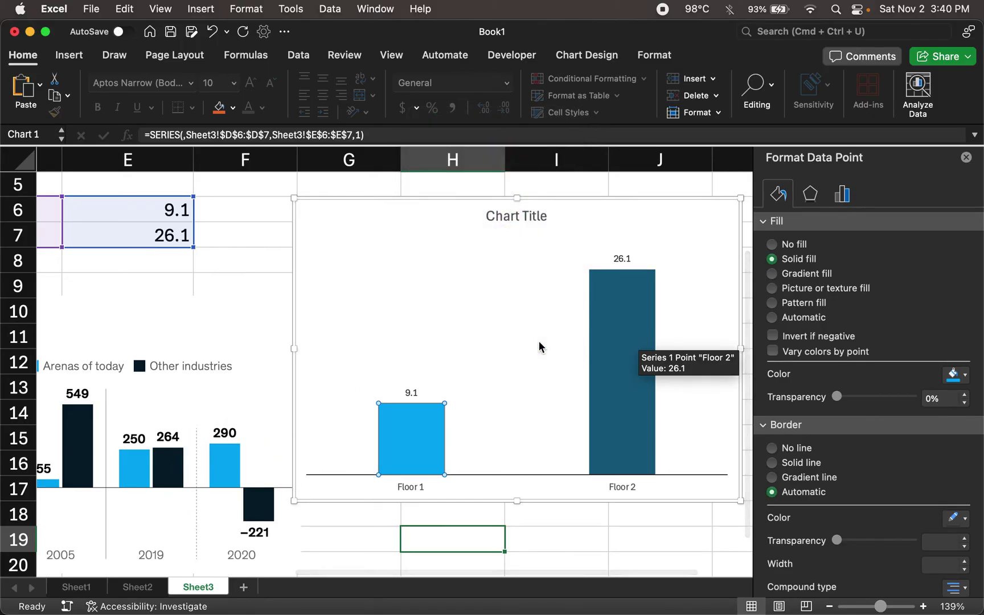
Set the Floor 2 column's fill to the dark navy sampled from the −221 bar in the exhibit picture.
left_click(629, 362)
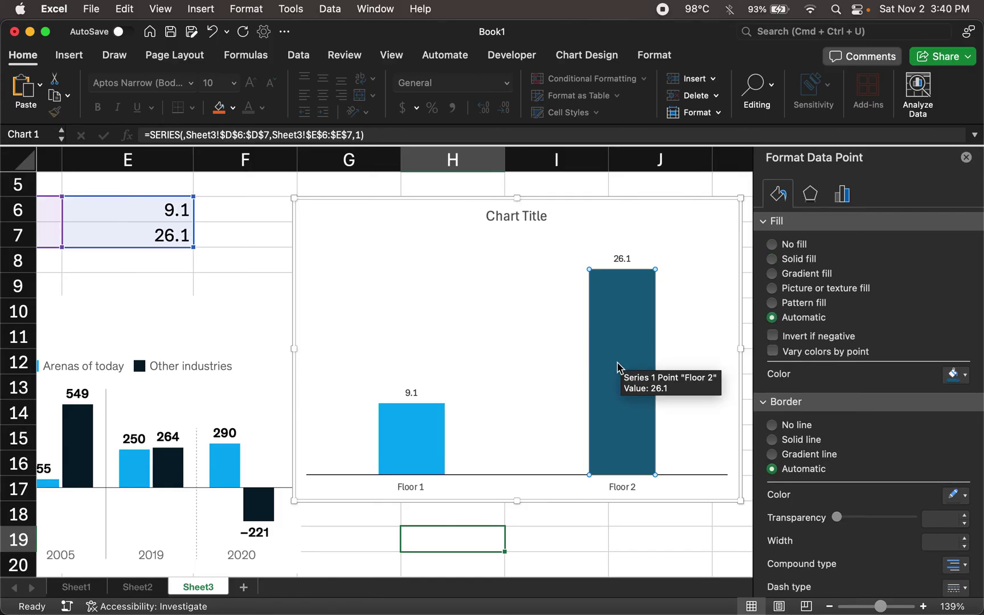
left_click(954, 375)
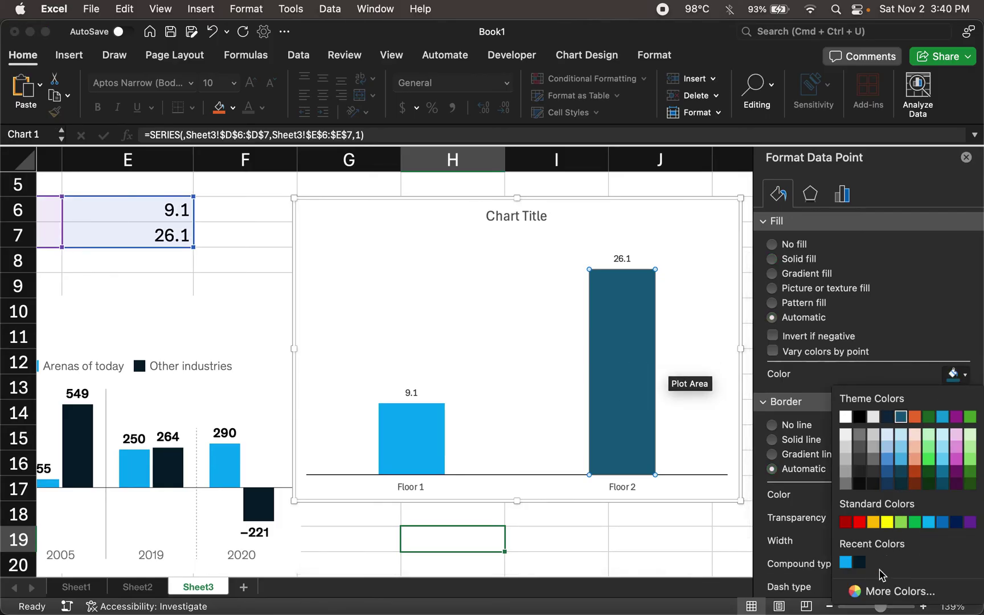
left_click(877, 590)
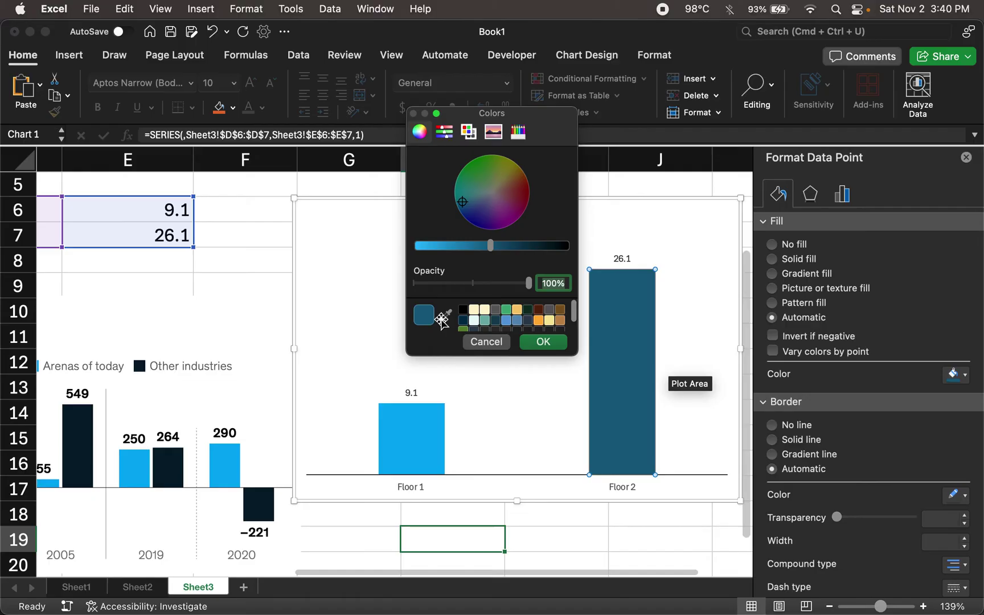
left_click(447, 316)
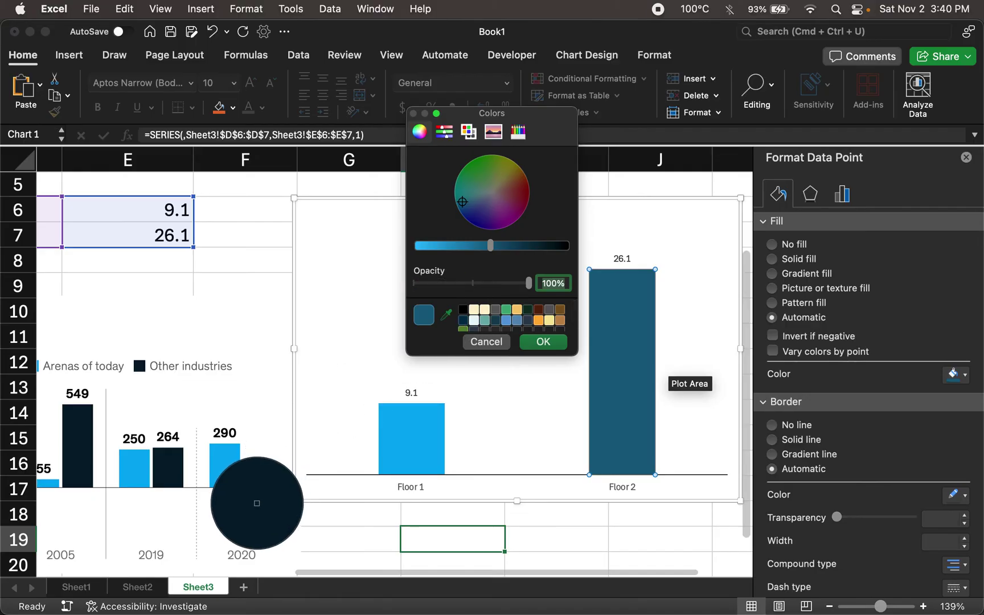
left_click(258, 505)
left_click(543, 342)
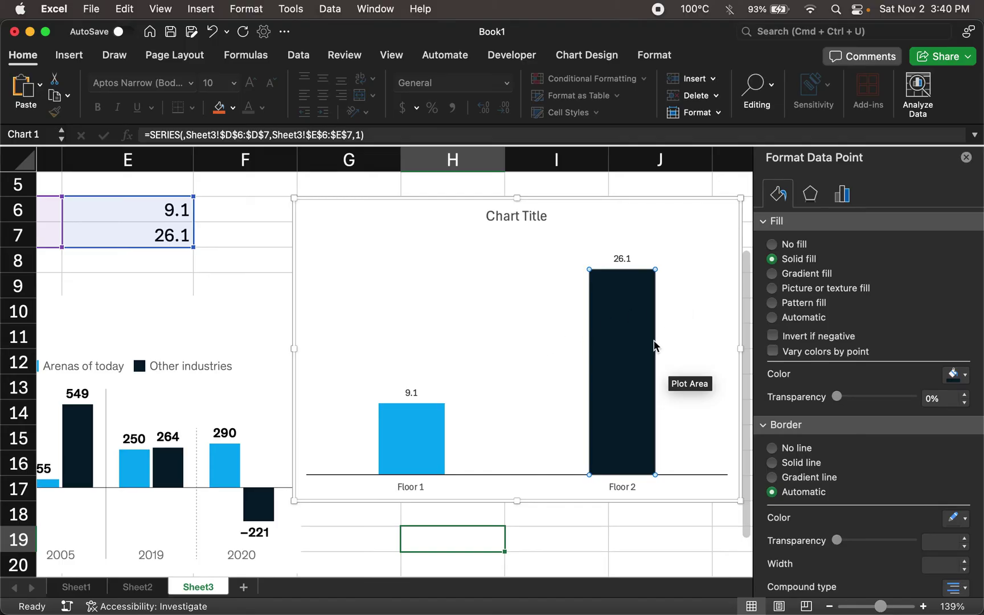
mouse_move(654, 345)
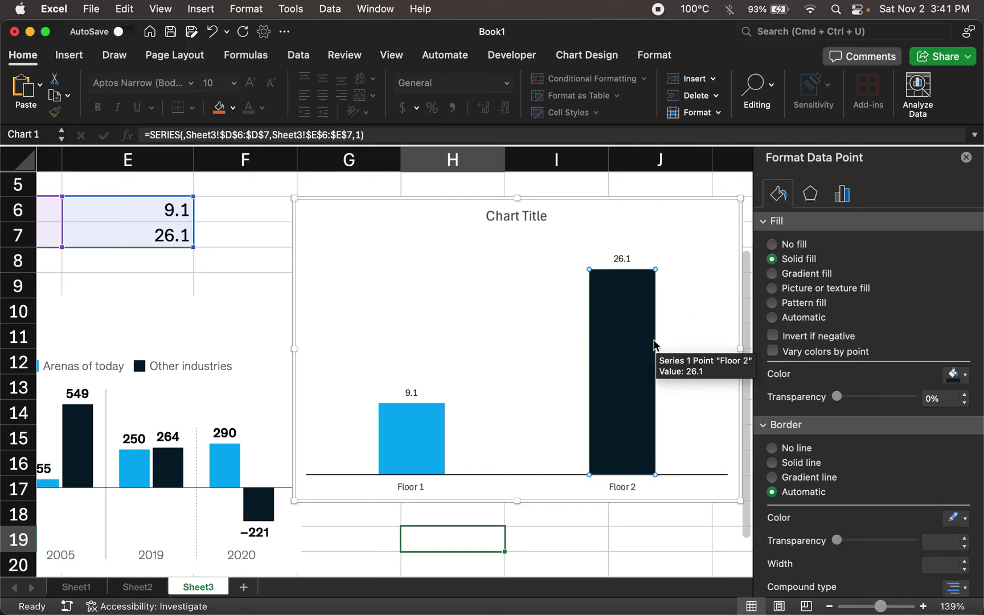
Enlarge the data labels above both columns to font size 14 and make them bold.
left_click(414, 394)
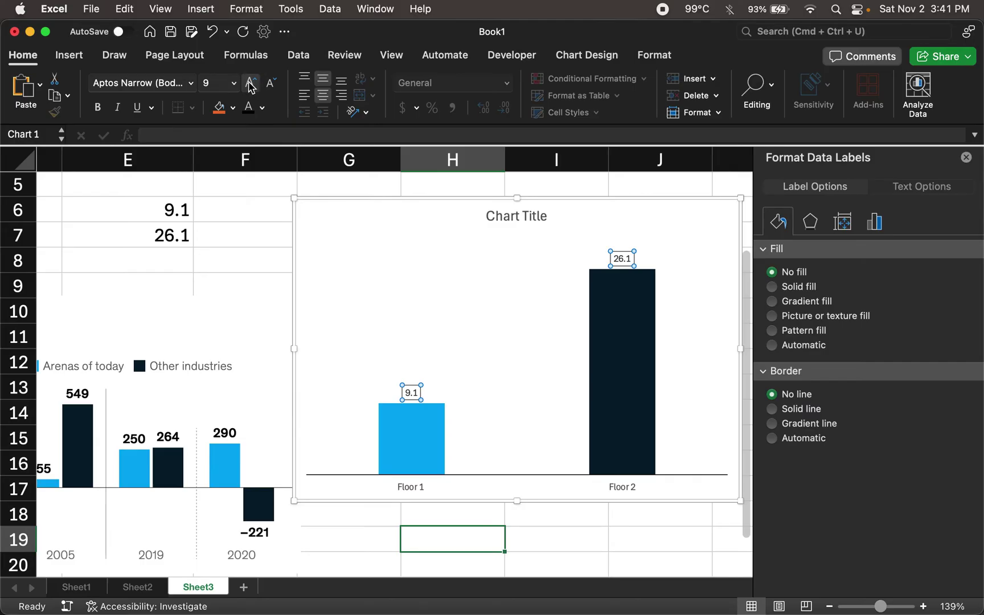
left_click(250, 85)
left_click(251, 84)
left_click(251, 85)
left_click(251, 84)
left_click(250, 84)
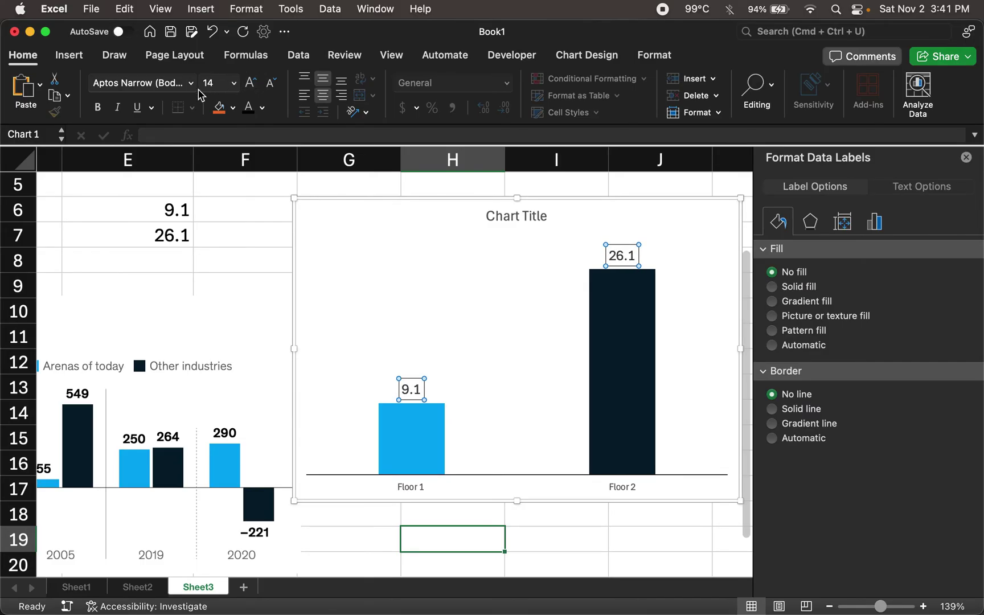
left_click(101, 112)
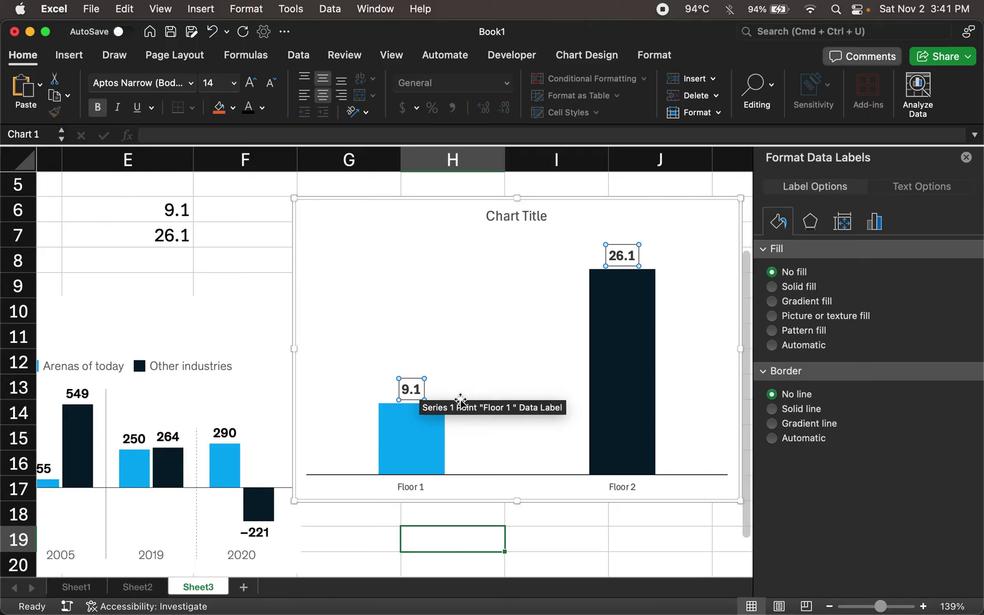
Increase the font size of the Floor 1 and Floor 2 category axis labels to 11.
left_click(415, 487)
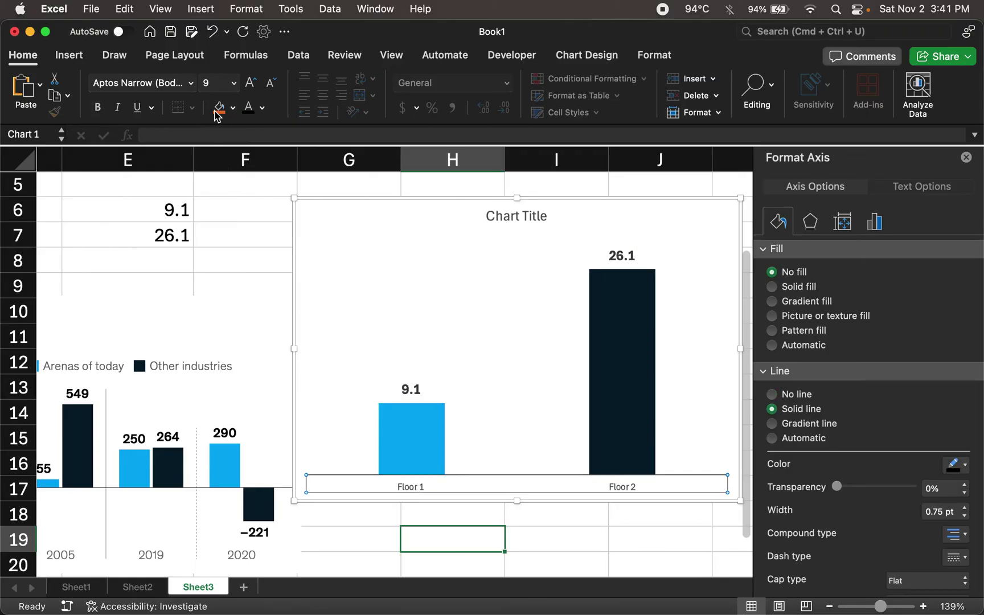
left_click(250, 84)
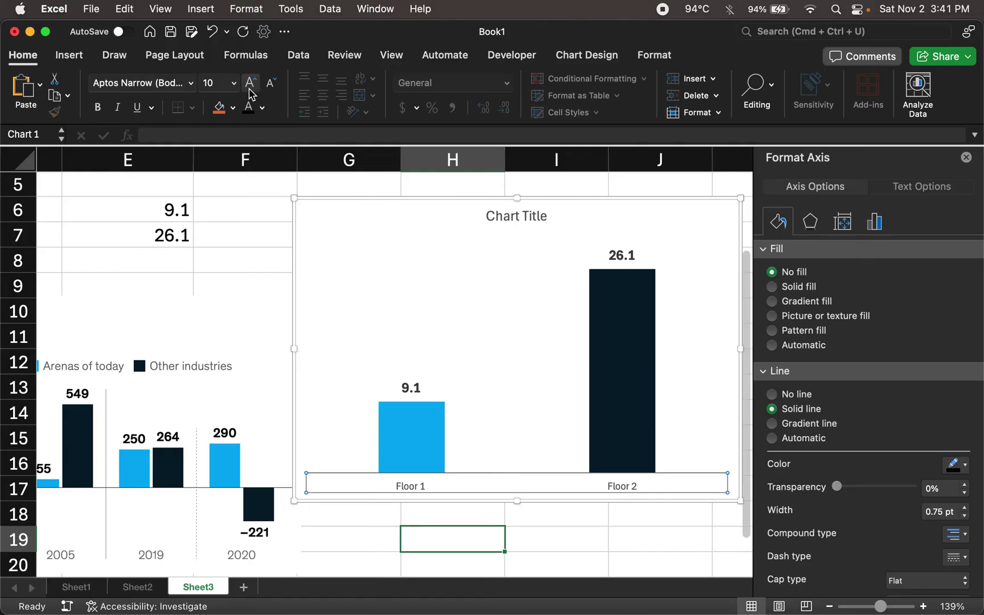
left_click(250, 89)
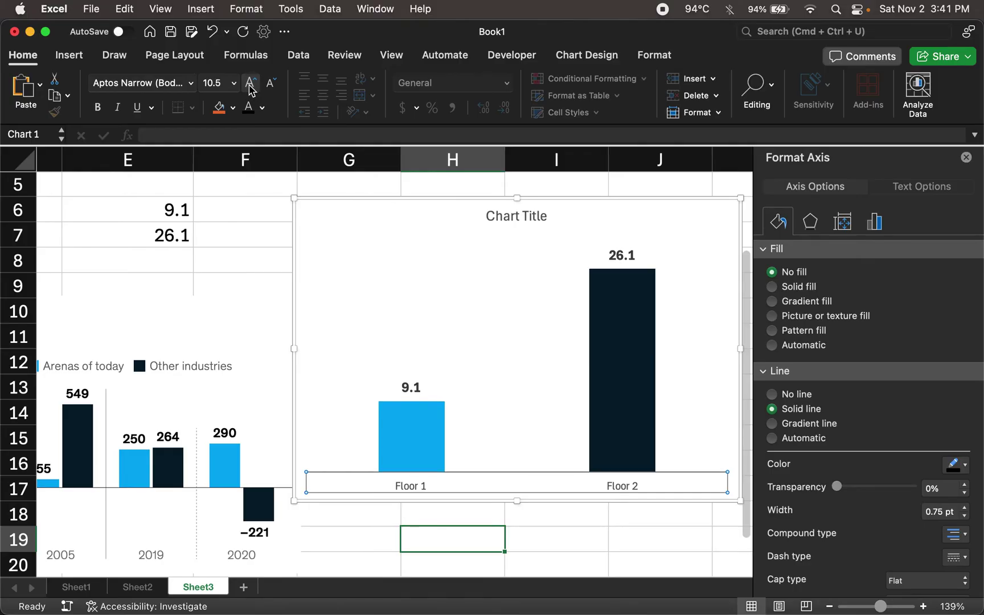
left_click(250, 89)
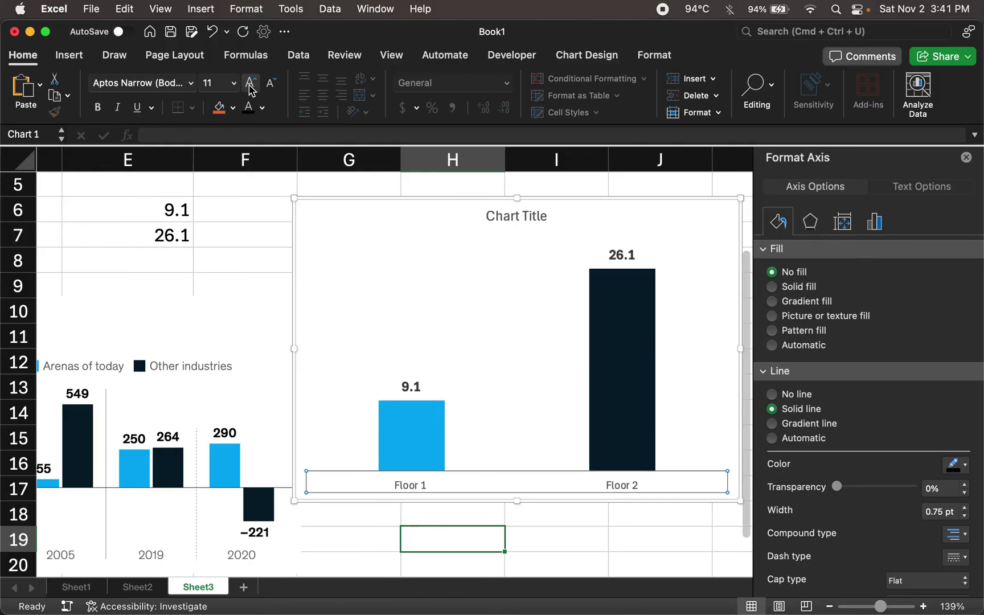
Shrink the plot area from both sides and from below, and move it down to leave space beneath the chart title.
left_click(444, 309)
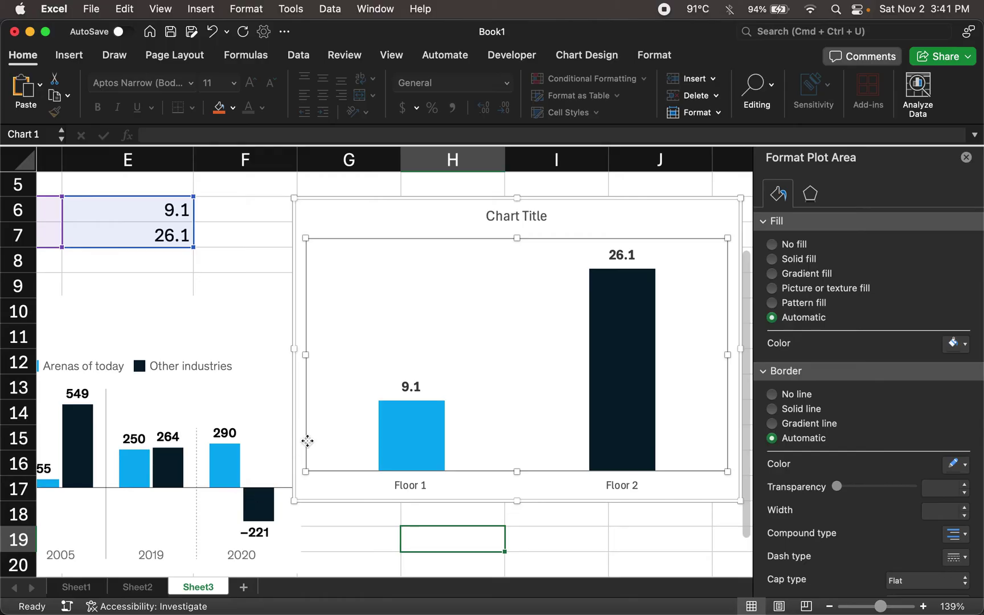
left_click_drag(377, 359, 313, 357)
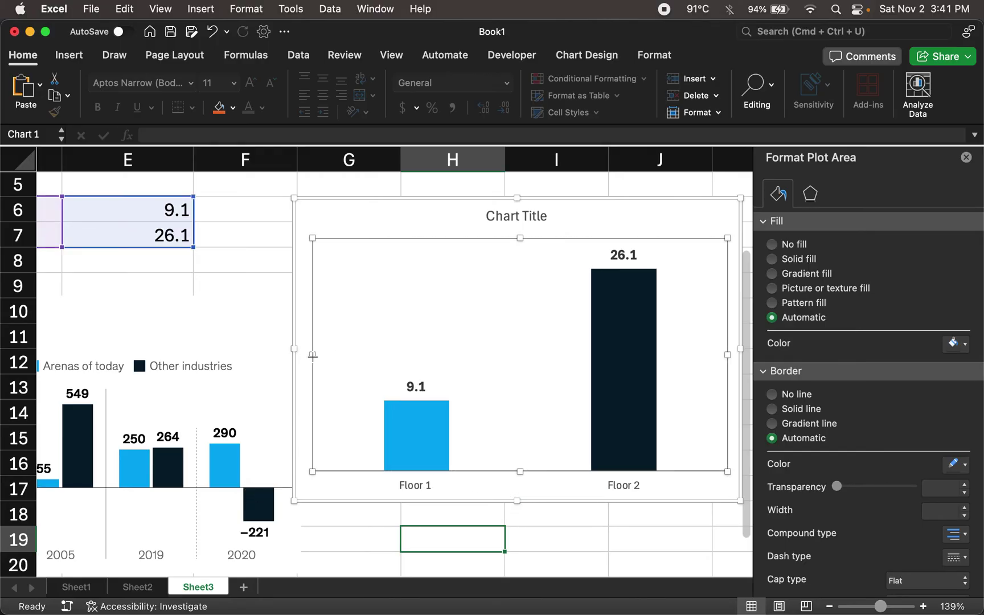
left_click(293, 299)
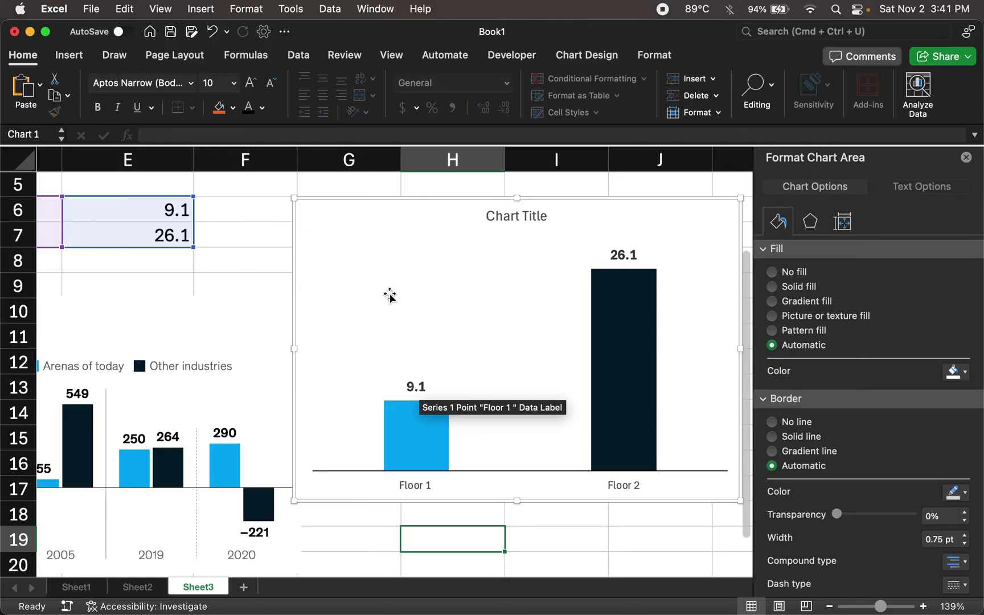
left_click(402, 340)
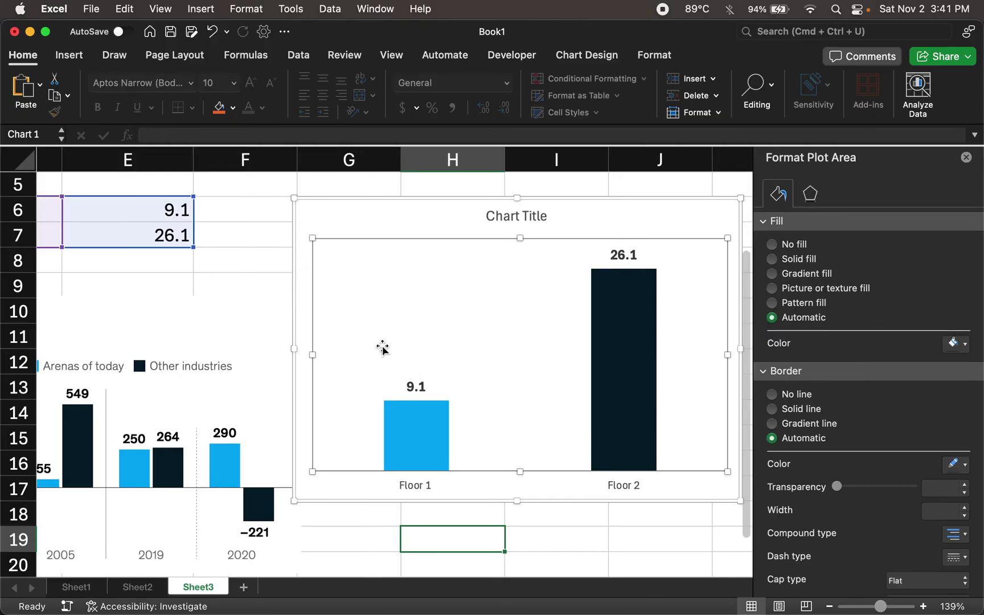
left_click_drag(319, 359, 376, 356)
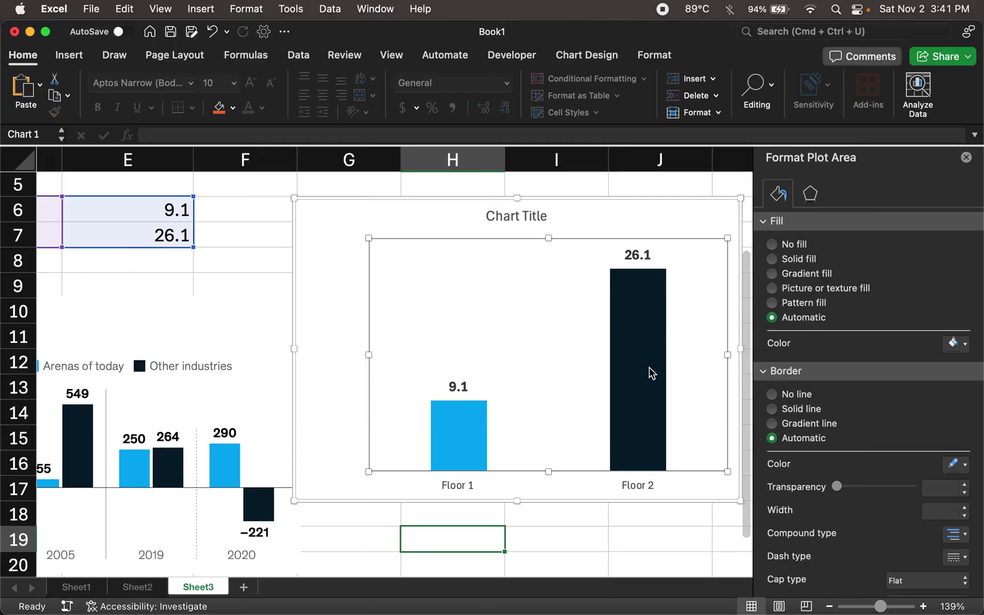
left_click_drag(725, 358, 639, 322)
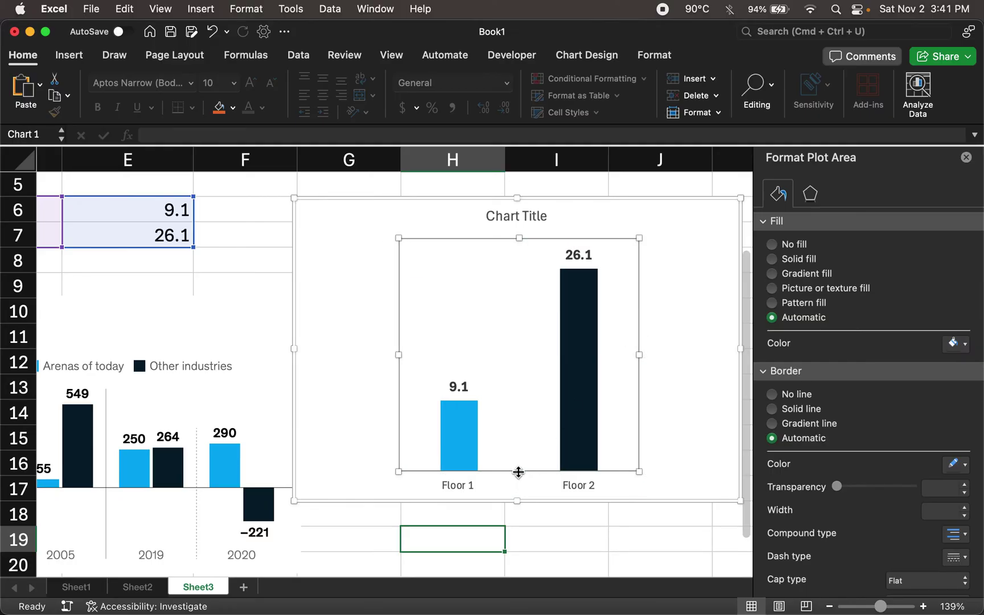
left_click_drag(518, 472, 518, 428)
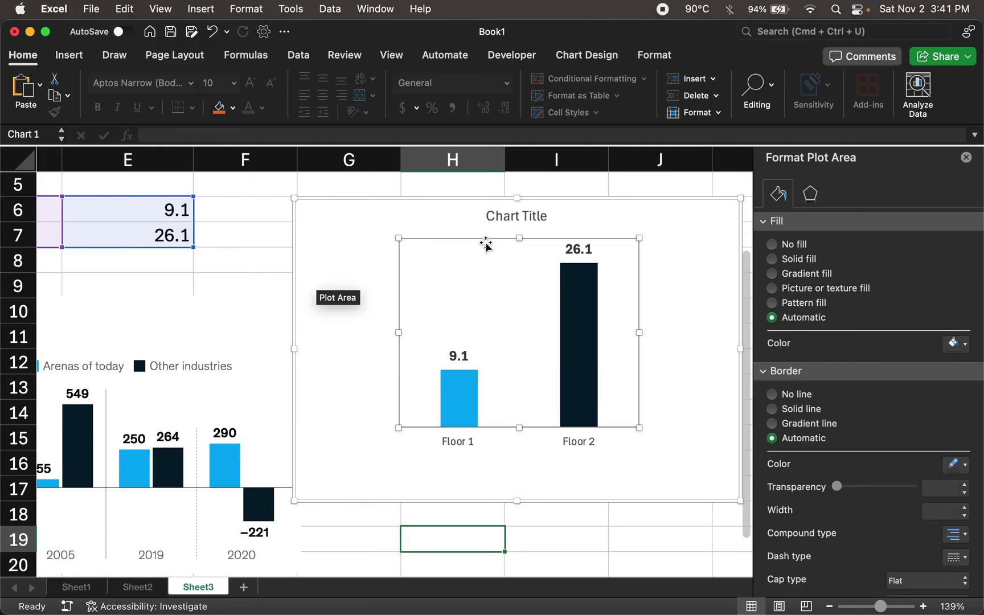
left_click_drag(485, 244, 485, 293)
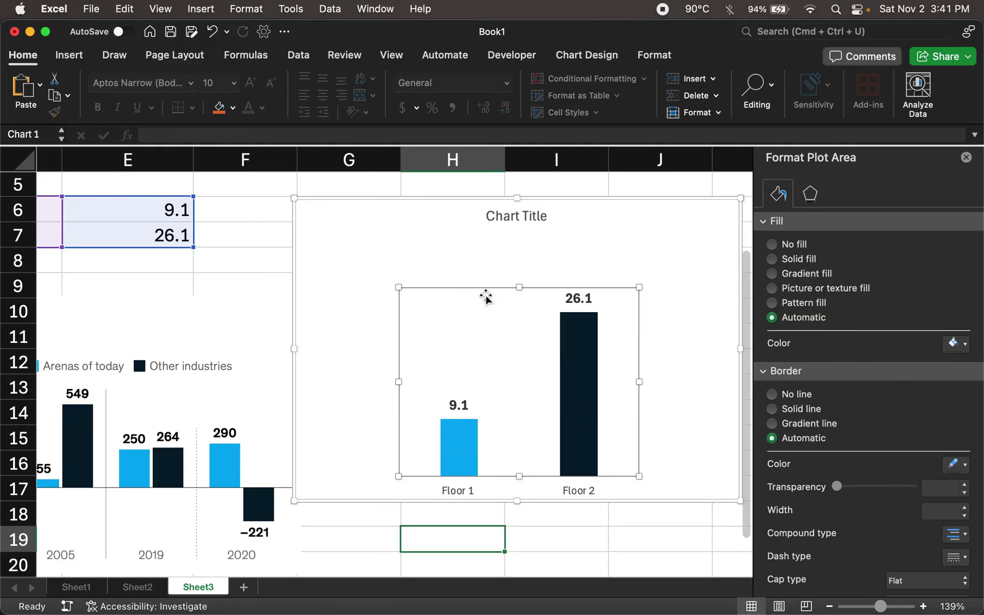
left_click(678, 272)
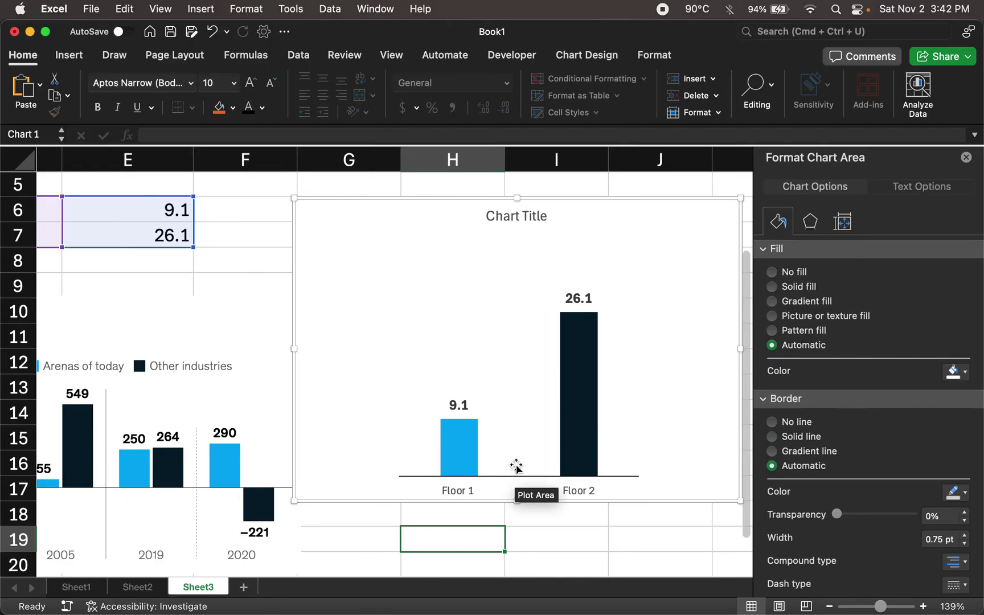
Reduce the gap width between the Floor 1 and Floor 2 columns to 21%.
left_click(573, 423)
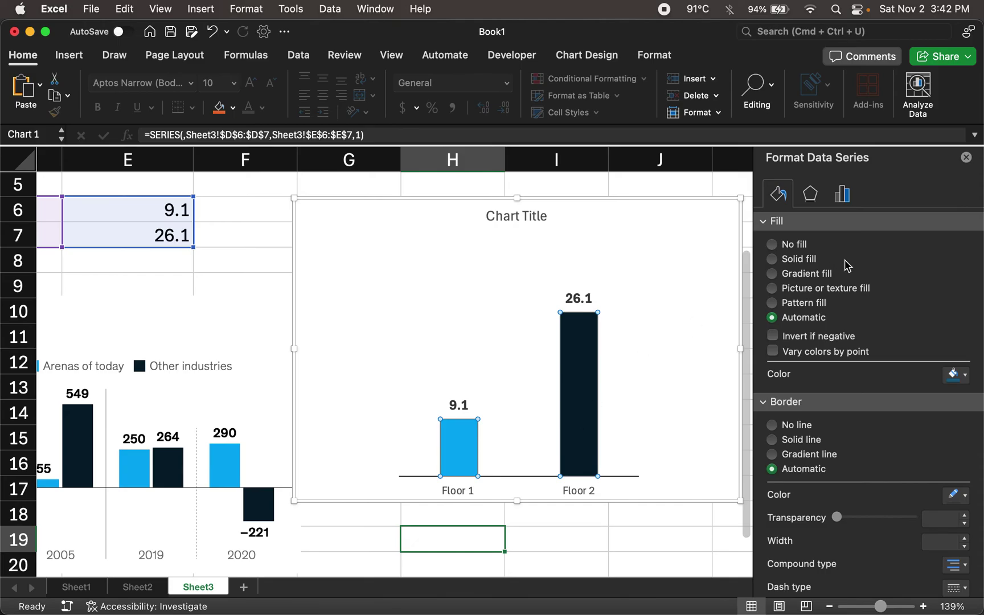
left_click(582, 419)
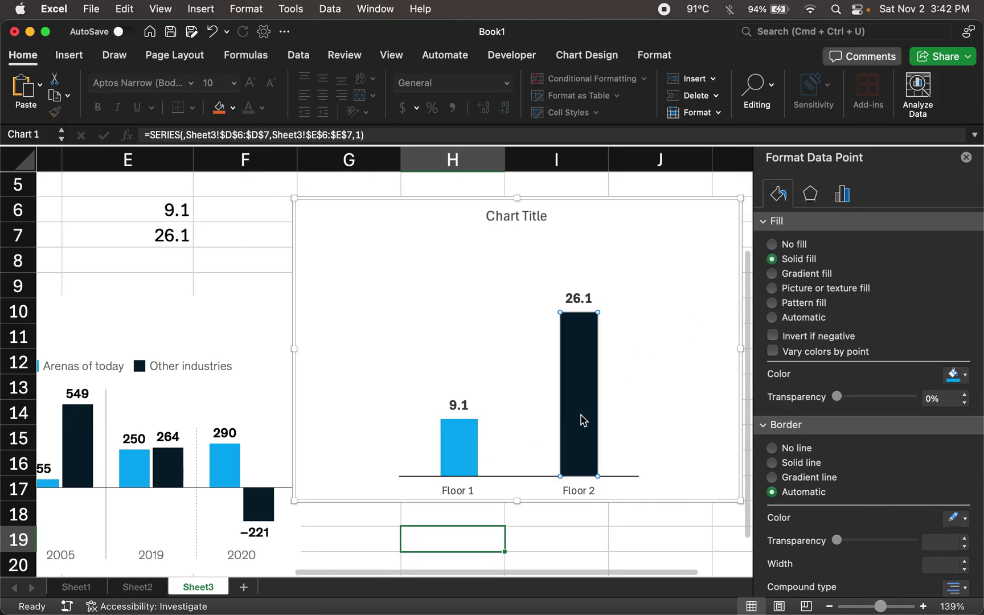
left_click(843, 195)
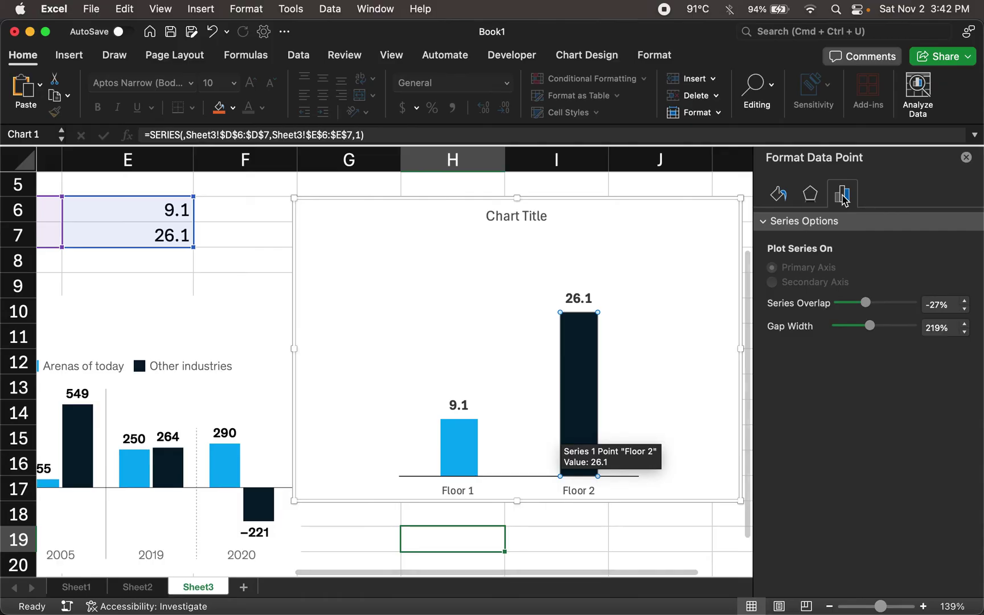
left_click_drag(870, 329, 842, 331)
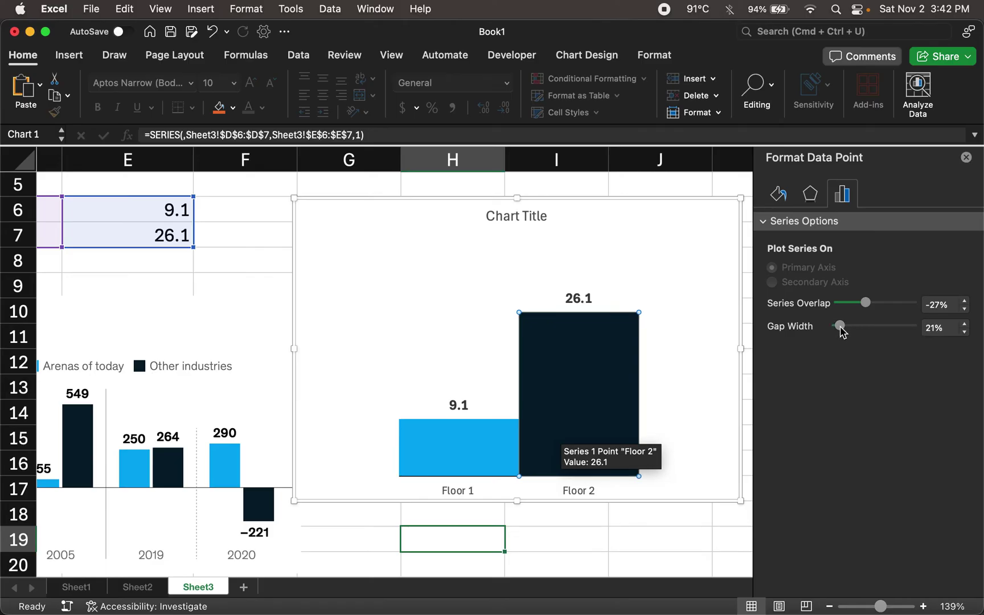
Narrow the plot area from both sides to less than half its width so both columns become slim.
left_click(613, 339)
left_click(579, 336)
left_click(511, 324)
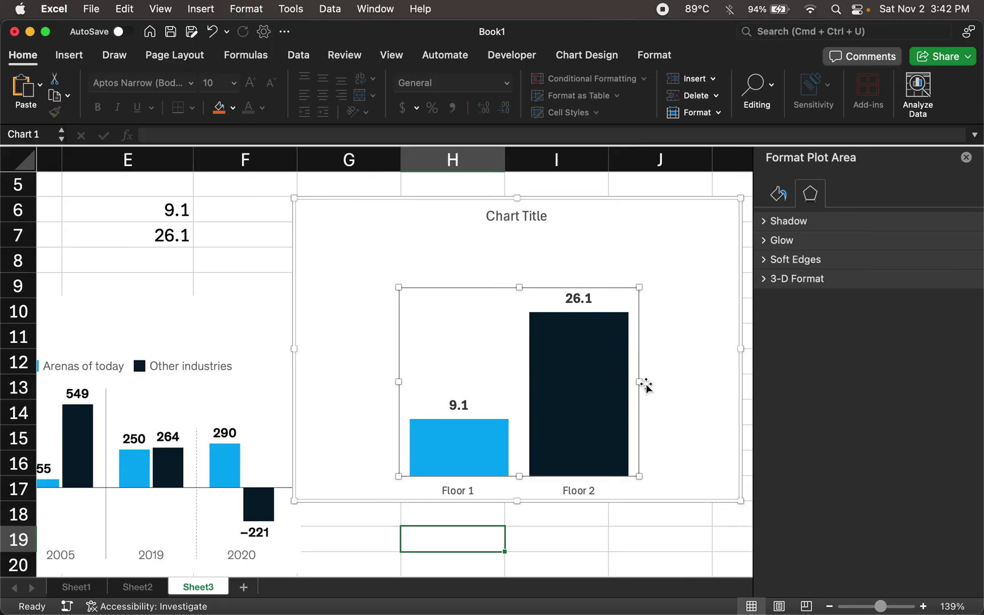
left_click_drag(639, 381, 554, 341)
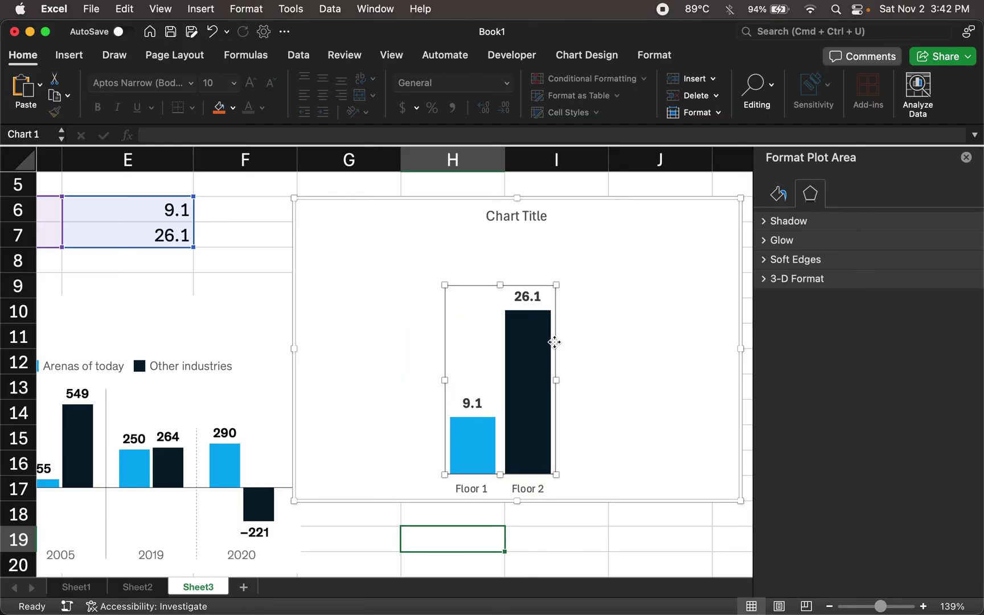
left_click(624, 328)
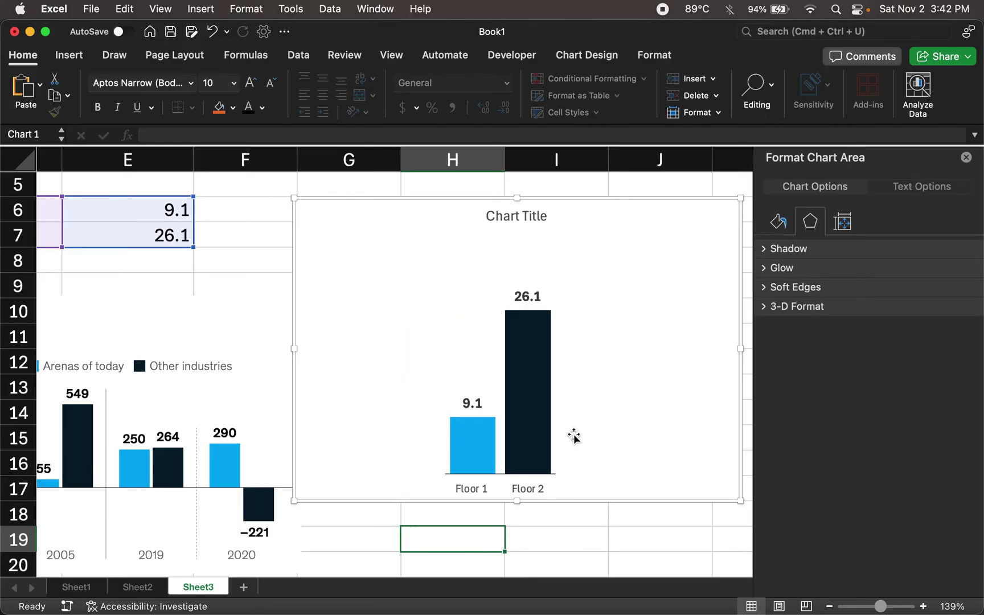
Set the gap width of the column series to 68%.
left_click(468, 443)
left_click(487, 362)
left_click(523, 347)
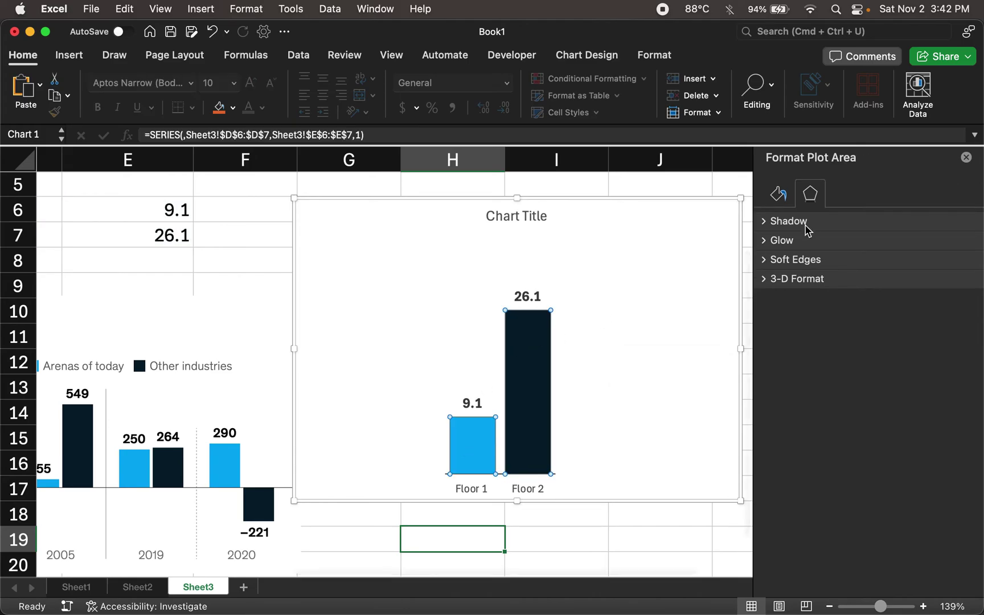
left_click(842, 196)
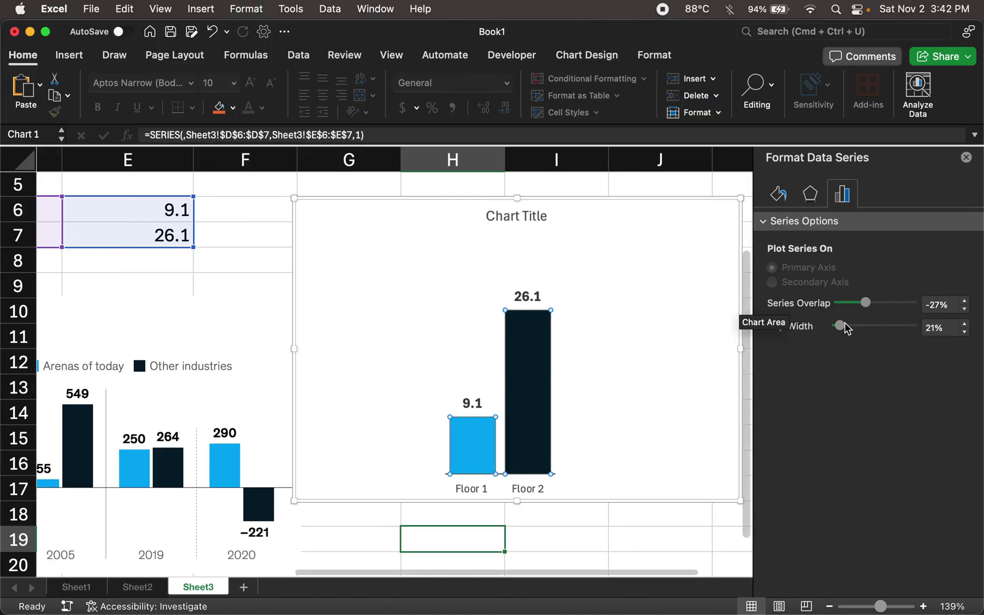
left_click_drag(843, 328, 851, 327)
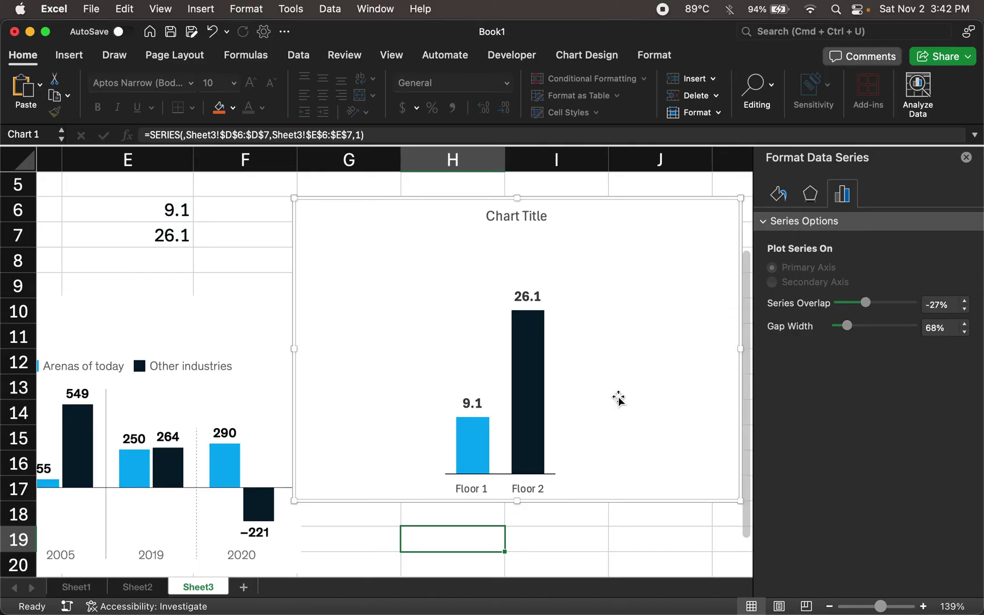
Move the plot area slightly up and to the right to center it under the chart title.
left_click(581, 393)
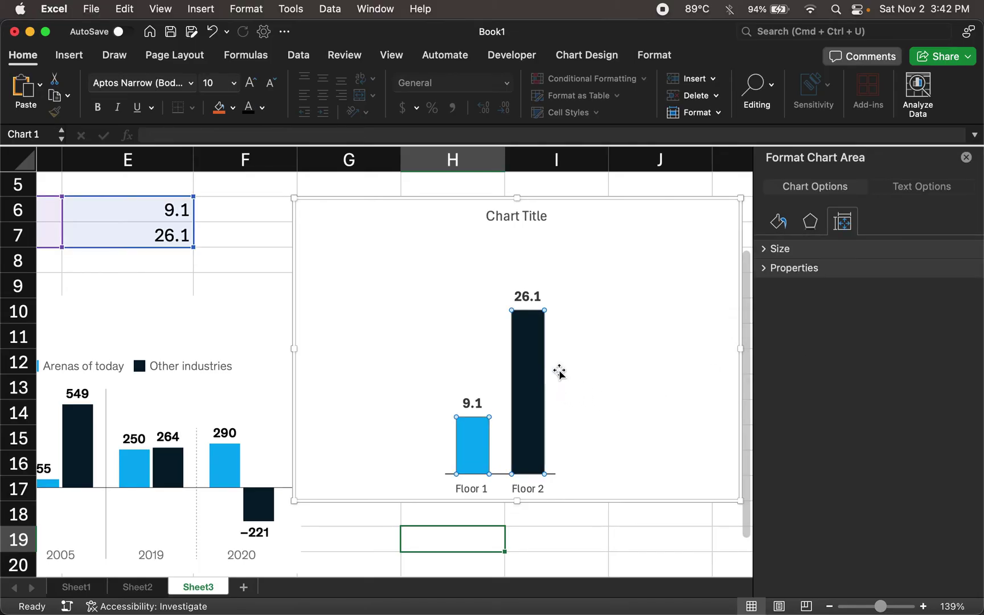
left_click(485, 353)
mouse_move(477, 322)
left_mouse_down()
mouse_move(457, 329)
mouse_move(487, 337)
left_mouse_up()
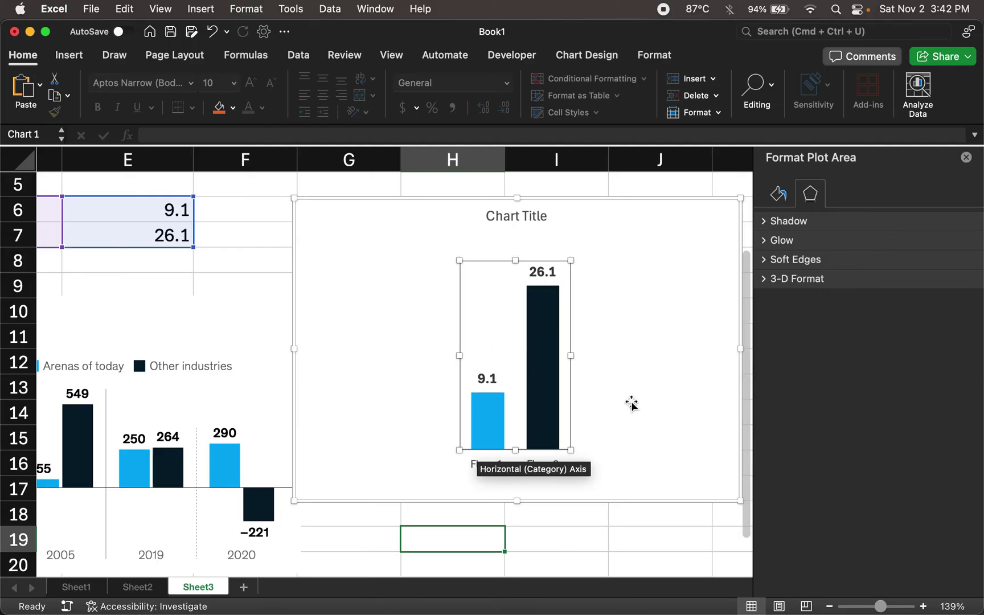
Move the chart title slightly down and left, and replace its text with "187 Memorial Hospital".
scroll(631, 403, "up", 4)
scroll(631, 403, "left", 5)
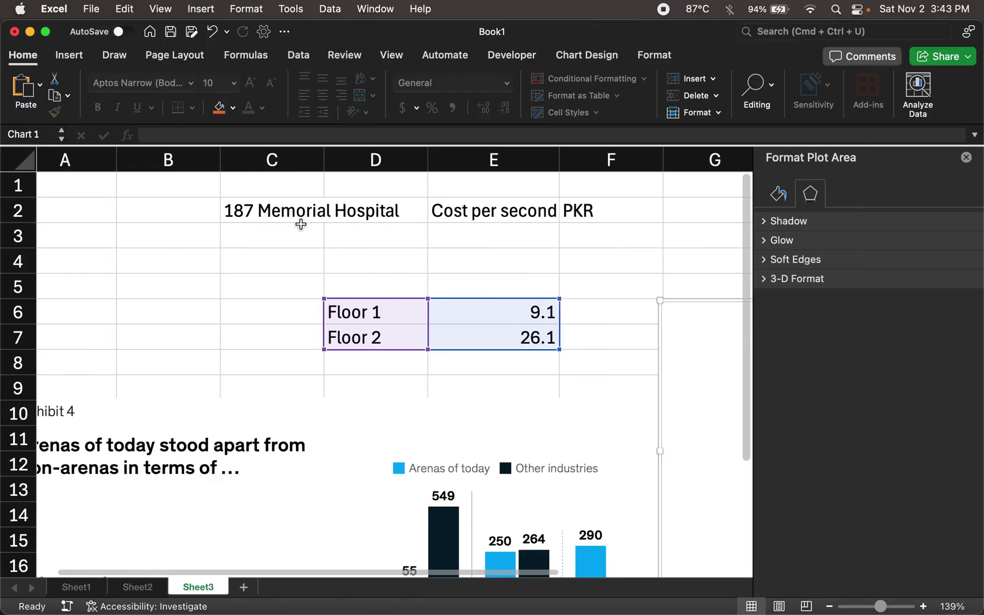
scroll(474, 251, "right", 6)
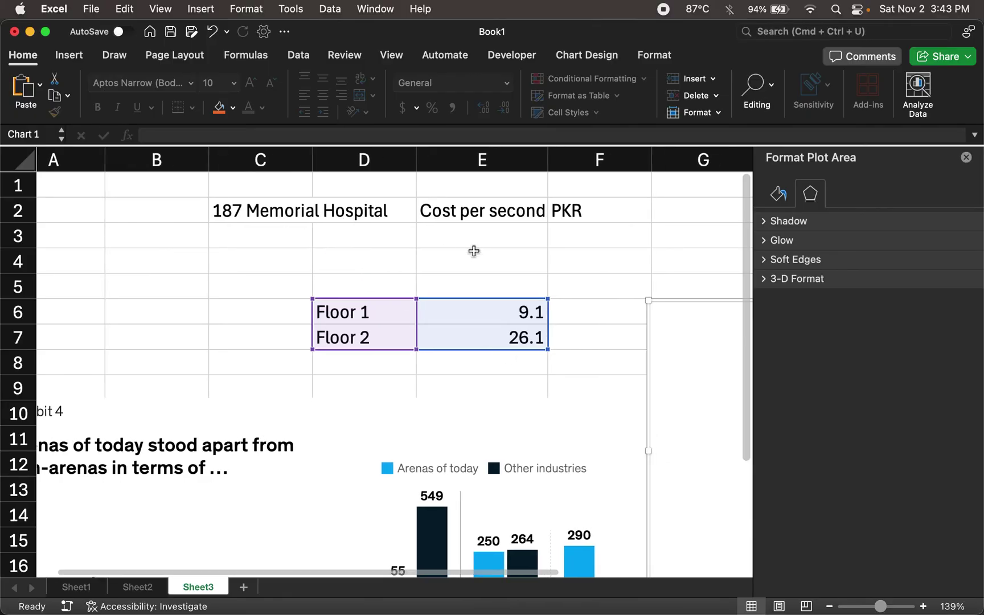
scroll(473, 251, "down", 2)
scroll(474, 252, "right", 2)
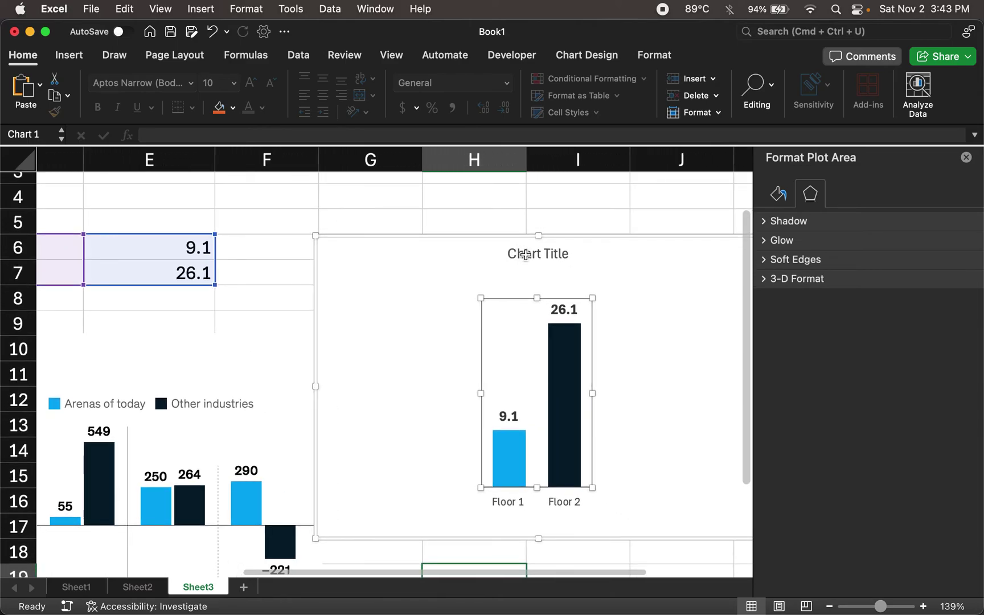
key("Escape")
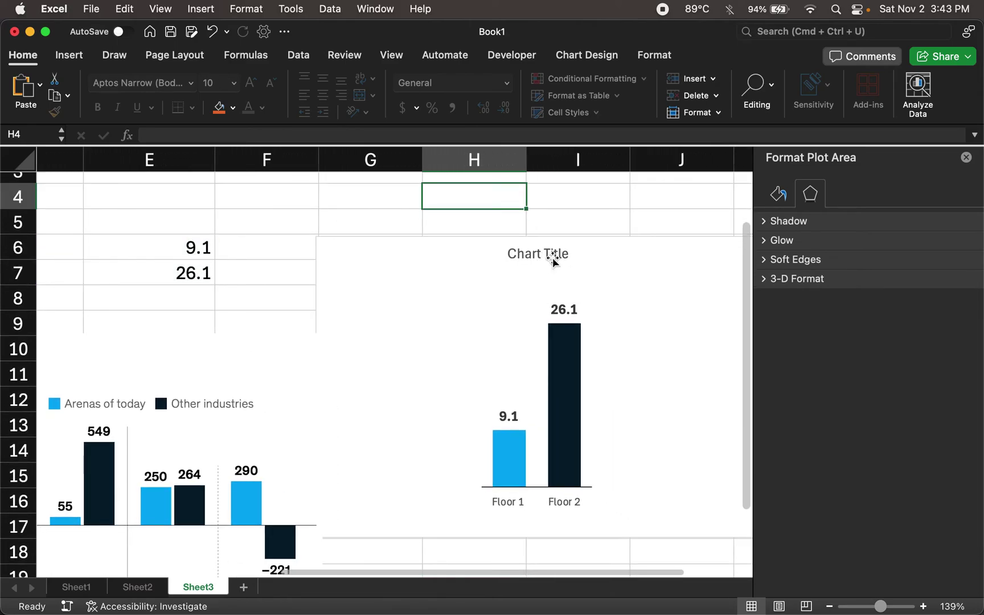
left_click(556, 258)
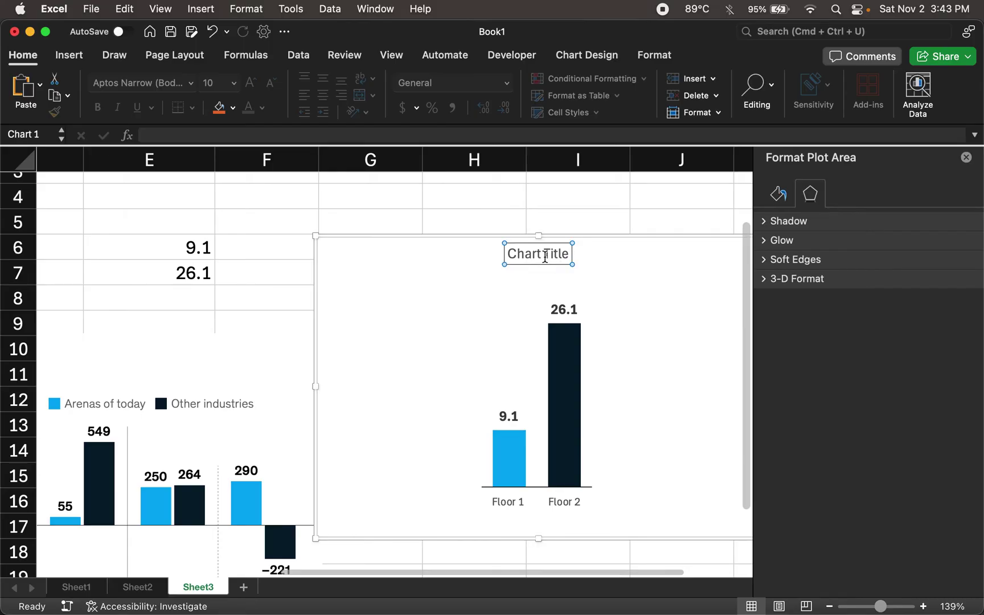
left_click(553, 259)
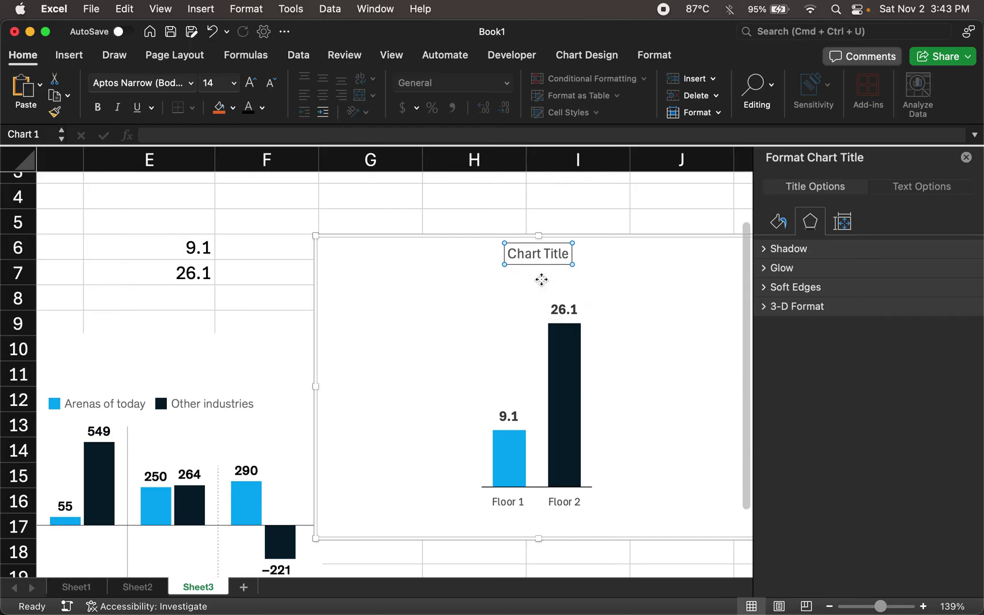
left_click_drag(541, 279, 540, 279)
triple_click(513, 272)
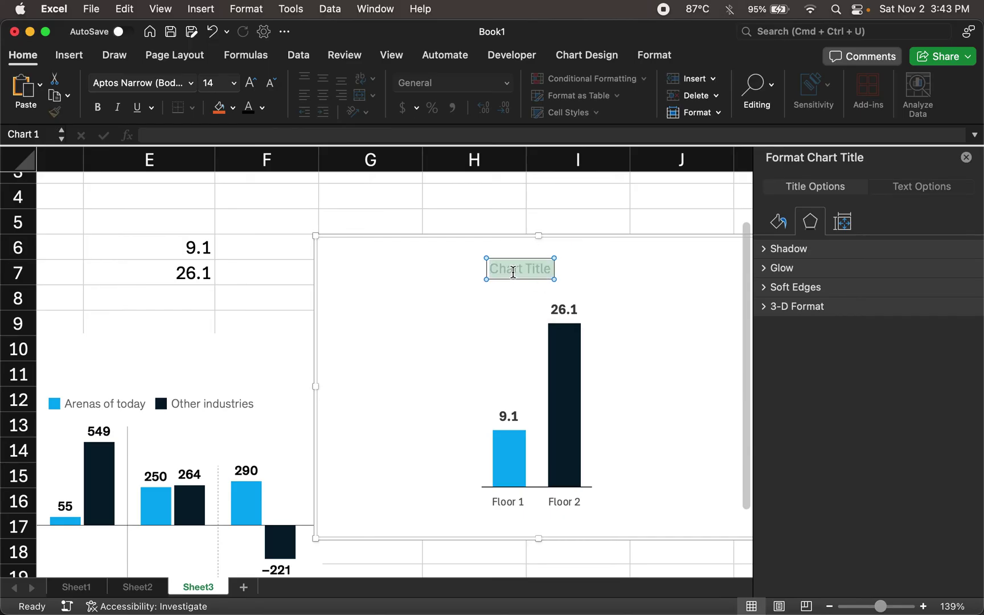
type("187")
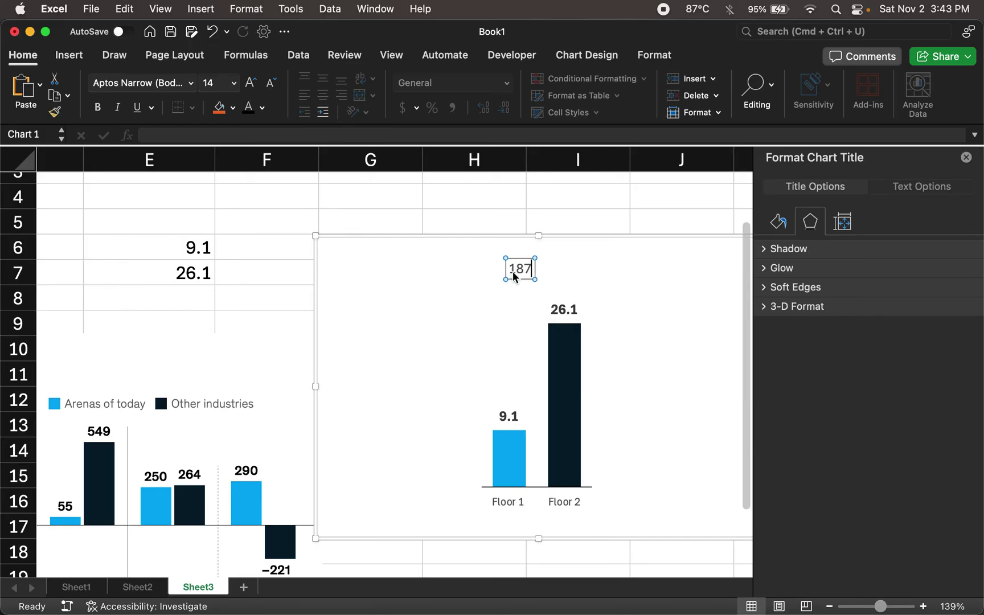
type(" Memorial")
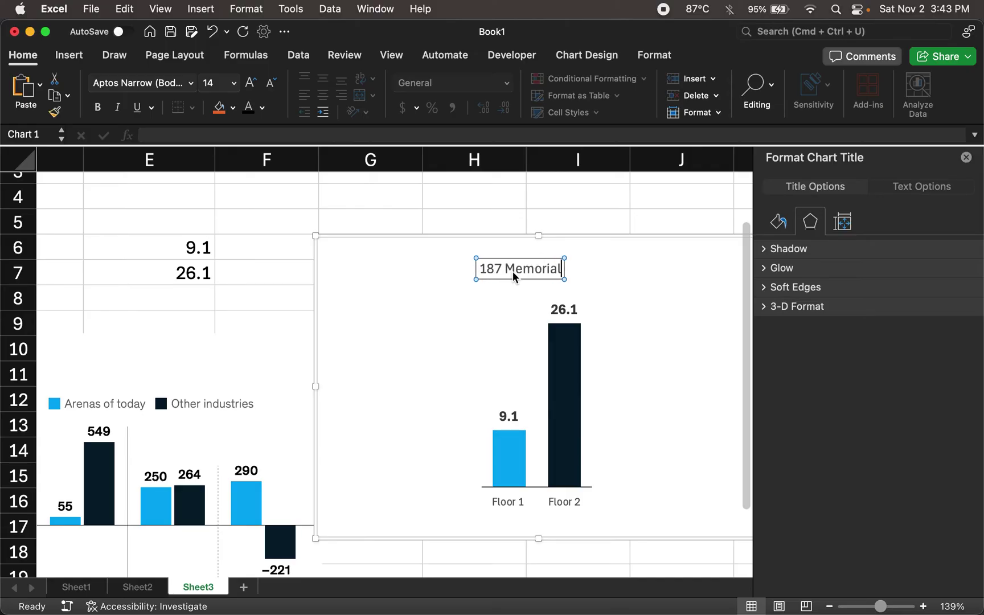
type(" Hospital")
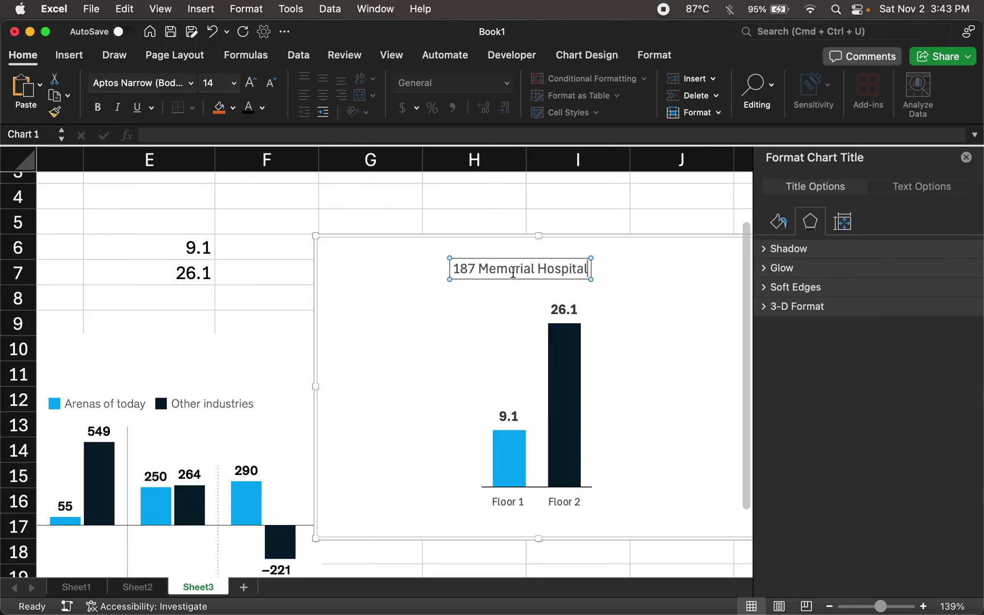
Try a line break before "Hospital" in the chart title and shift the title slightly to the right.
left_click(537, 269)
key("Return")
key("BackSpace")
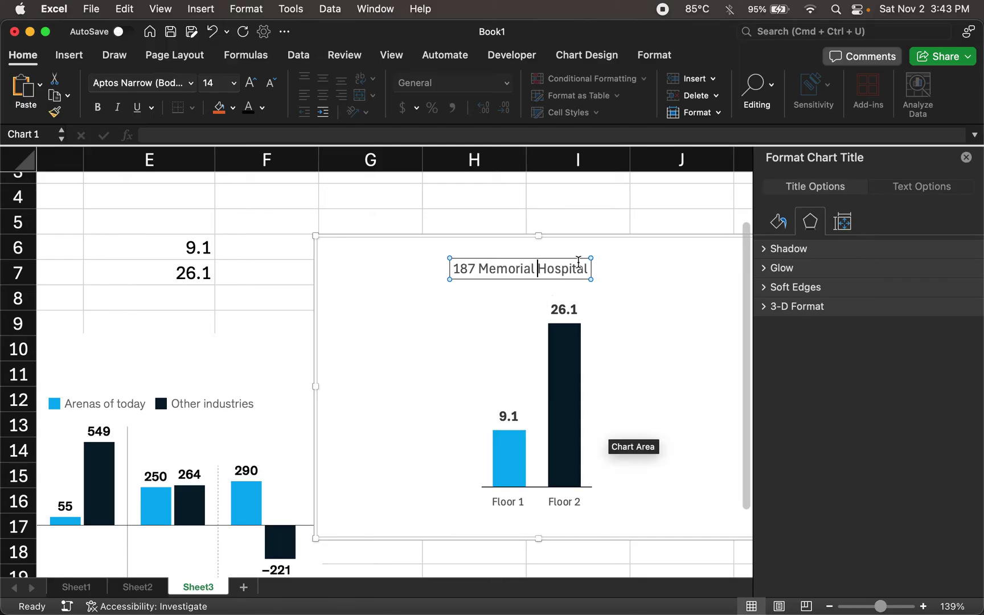
left_click_drag(547, 278, 526, 278)
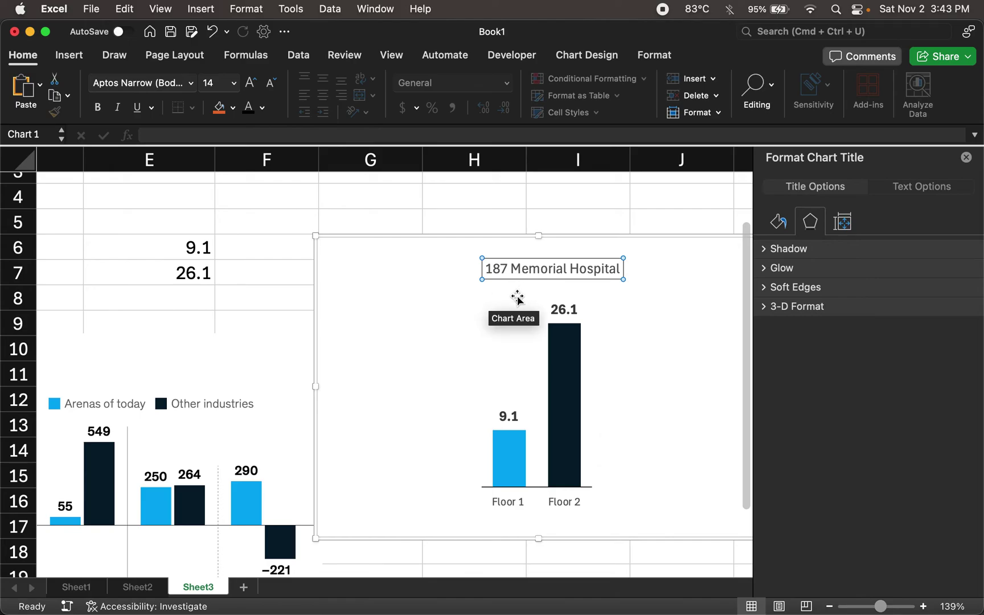
scroll(497, 319, "up", 2)
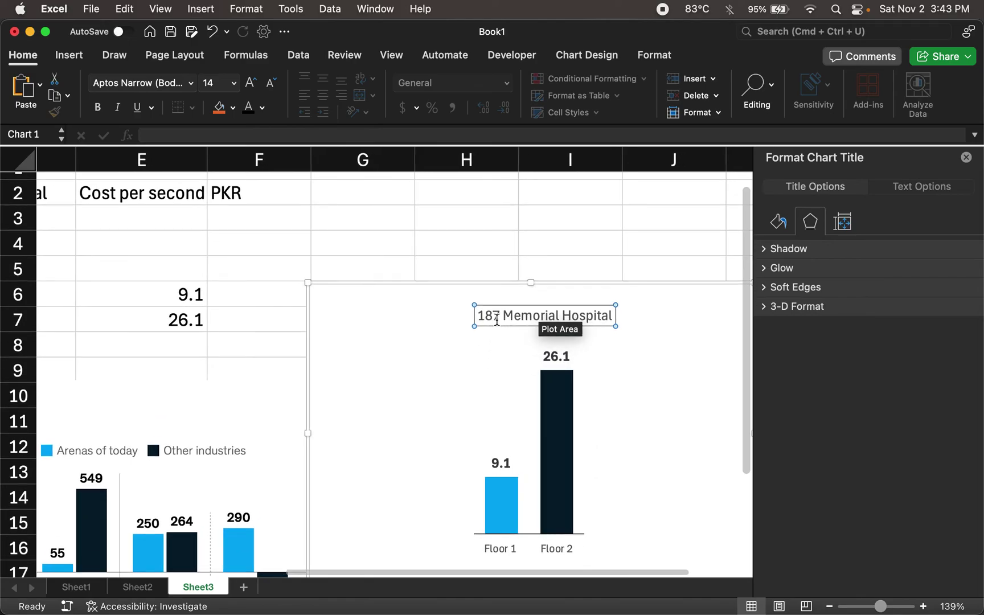
right_click(498, 324)
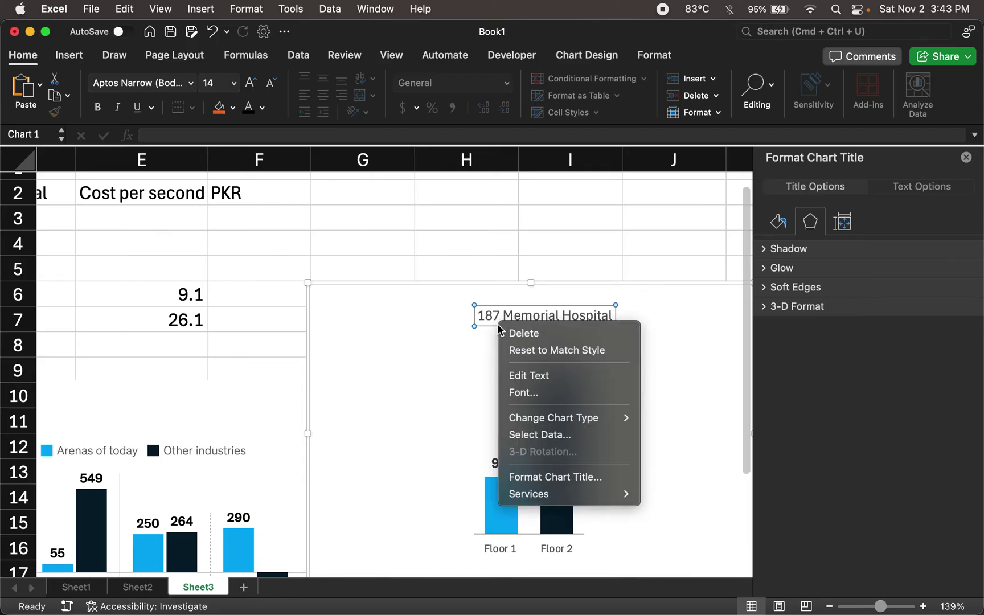
key("Escape")
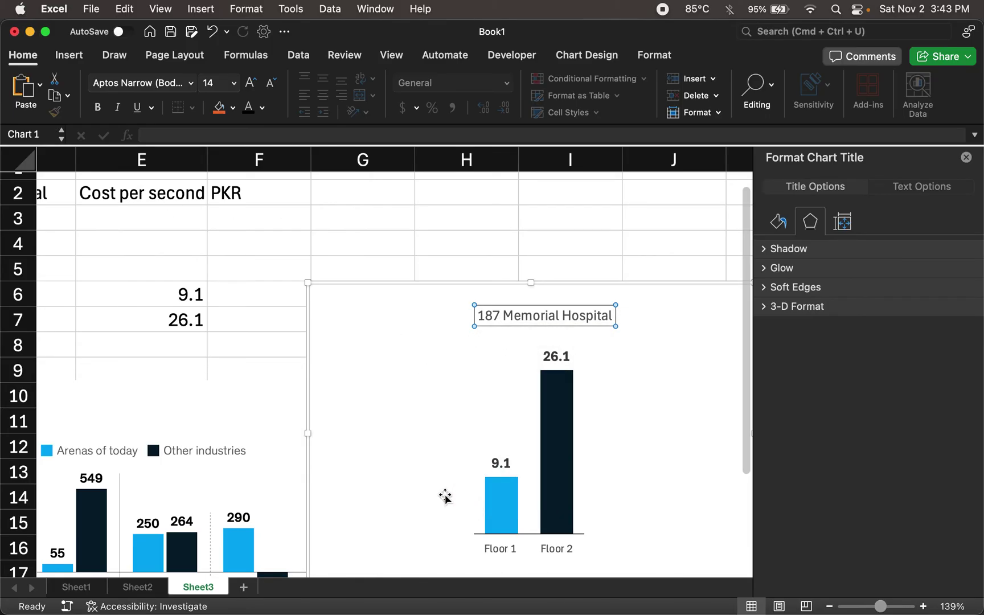
Insert a text box reading "187 Memorial Hospital" inside the chart and widen it so the text fits on one line.
scroll(422, 455, "down", 1)
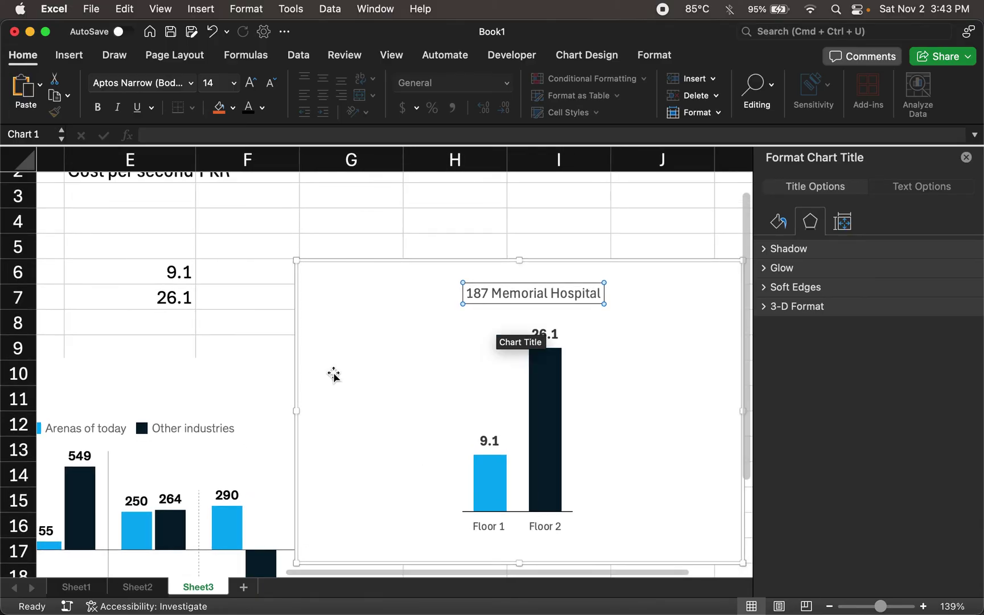
left_click(70, 58)
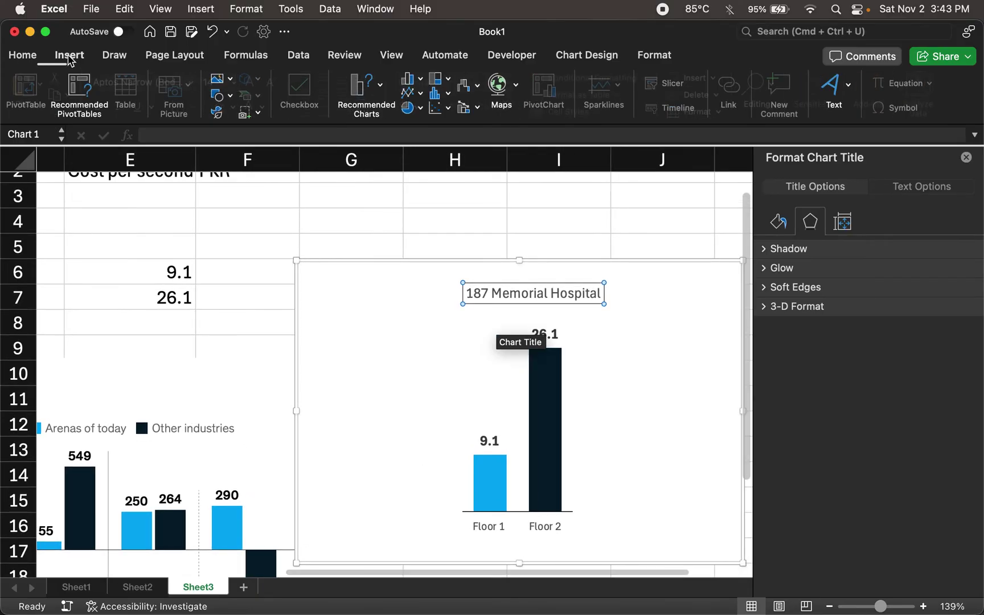
left_click(836, 90)
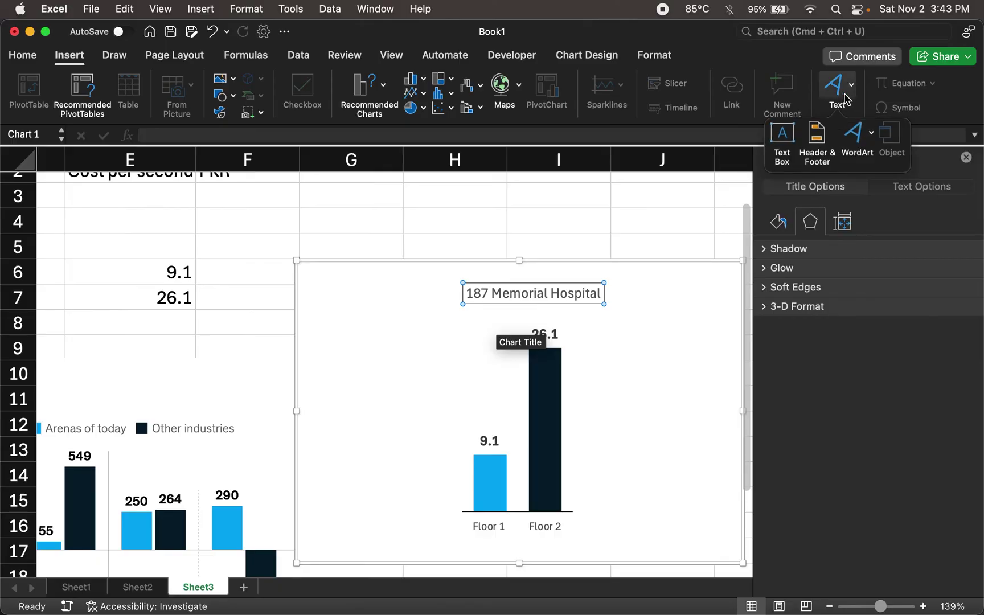
left_click(783, 136)
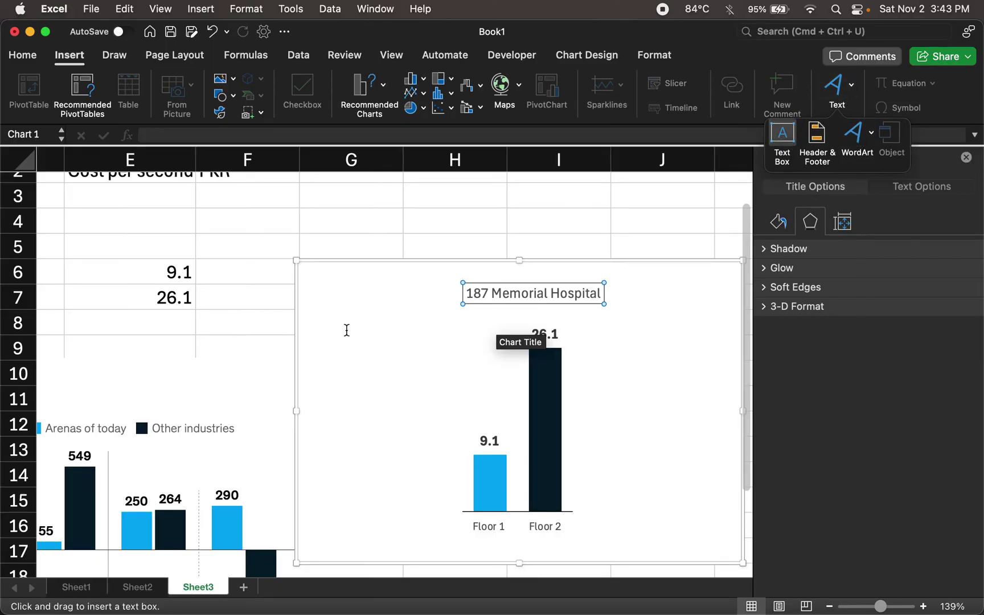
left_click_drag(346, 330, 392, 358)
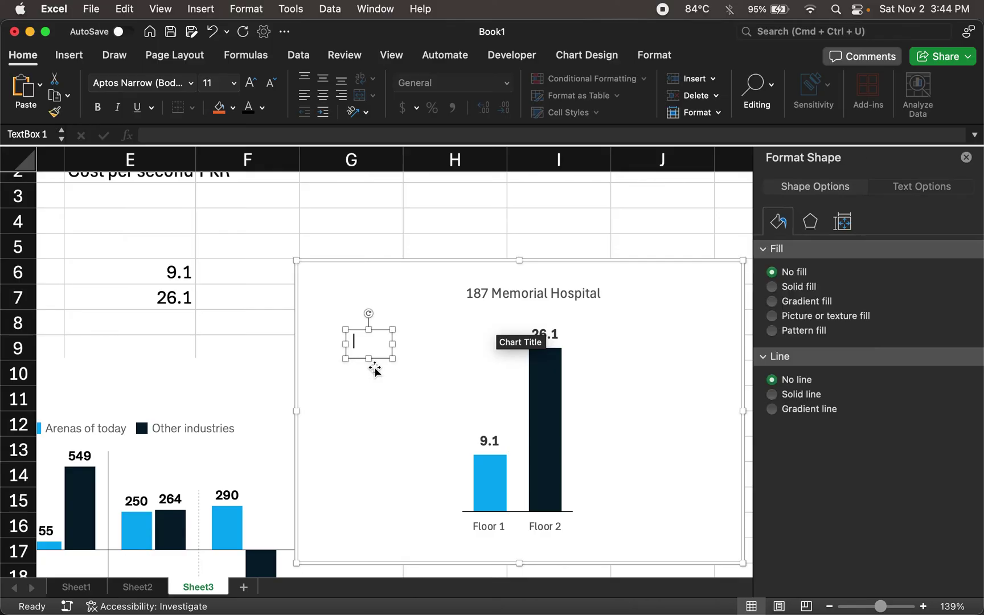
type("187 M")
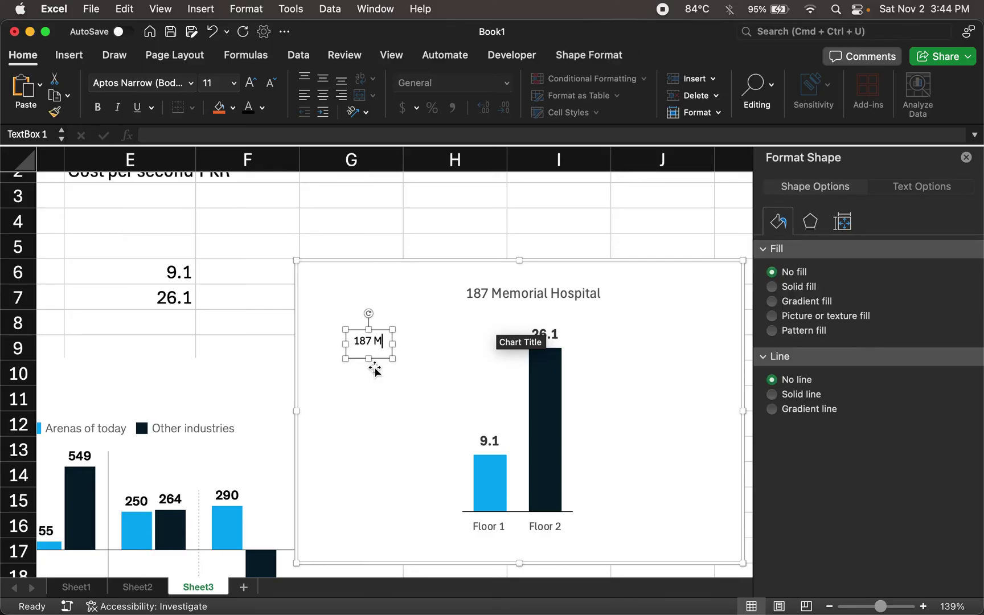
type("emorial Hospital")
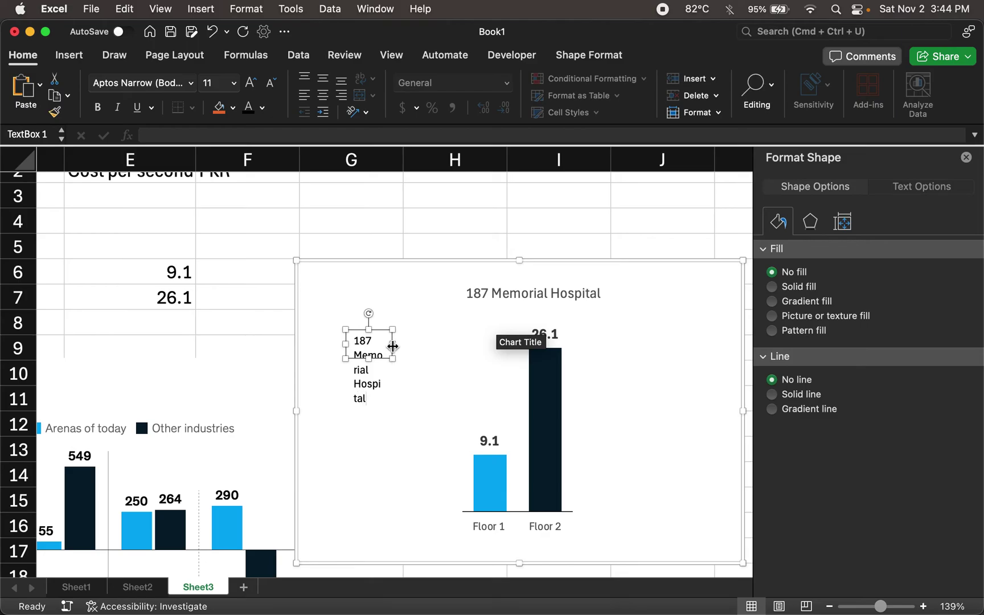
left_click_drag(393, 347, 480, 344)
Delete the original chart title and move the "187 Memorial Hospital" text box into its place above the columns.
left_click(522, 297)
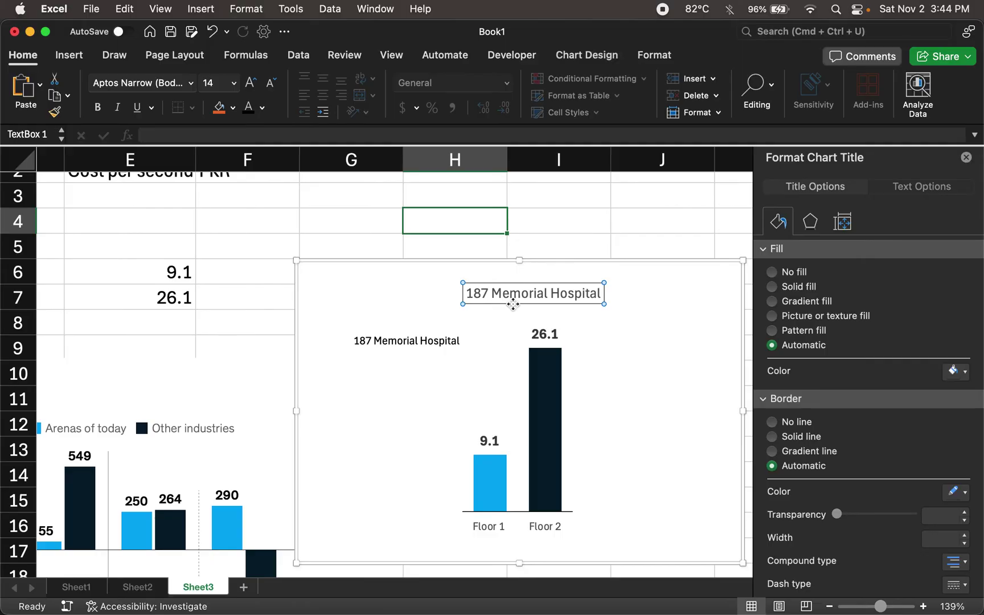
left_click(411, 341)
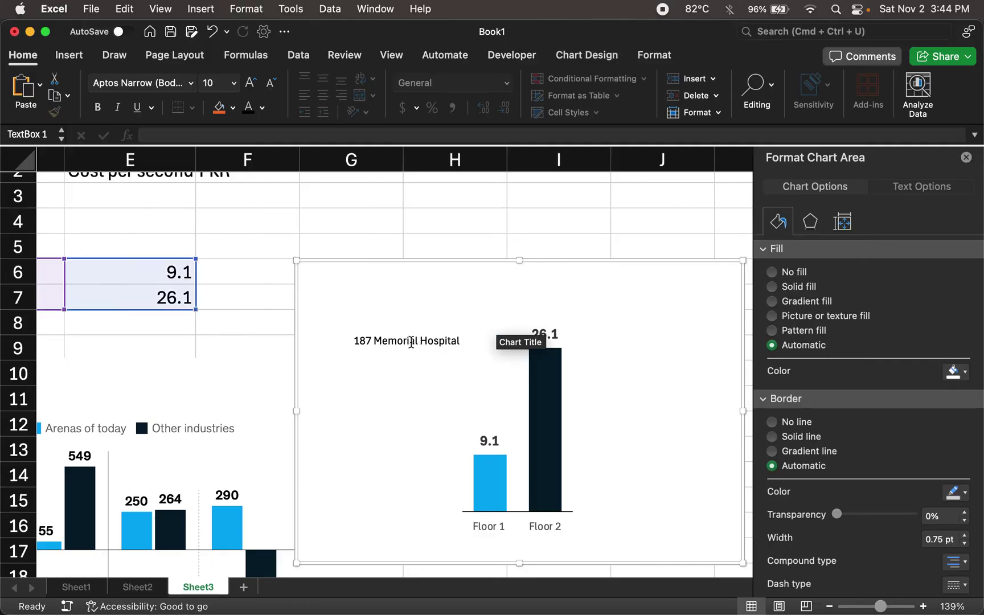
left_click(412, 340)
left_click_drag(440, 362, 558, 315)
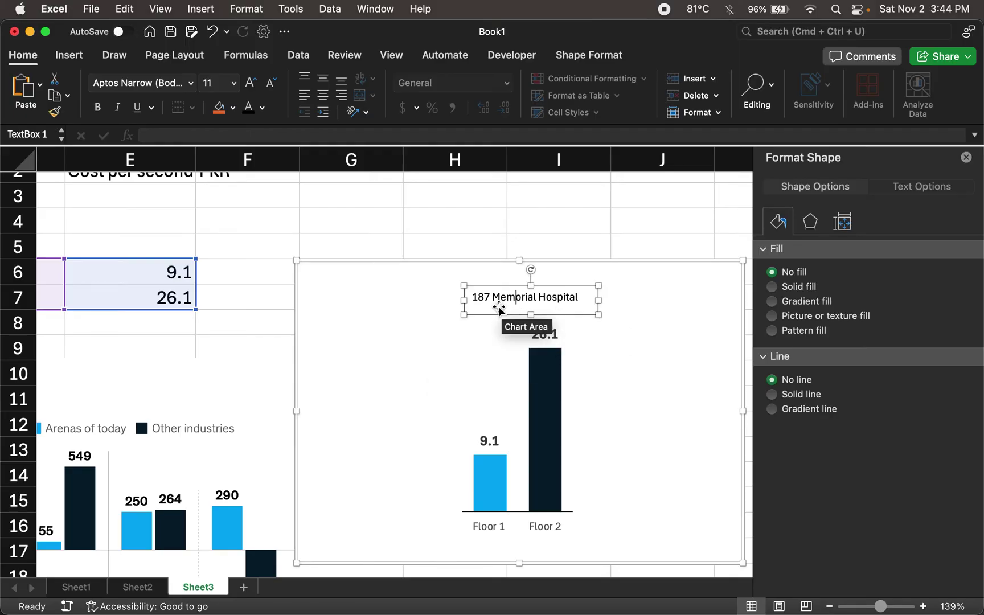
Increase the font size of the "187 Memorial Hospital" text box to 16.
key("super+a")
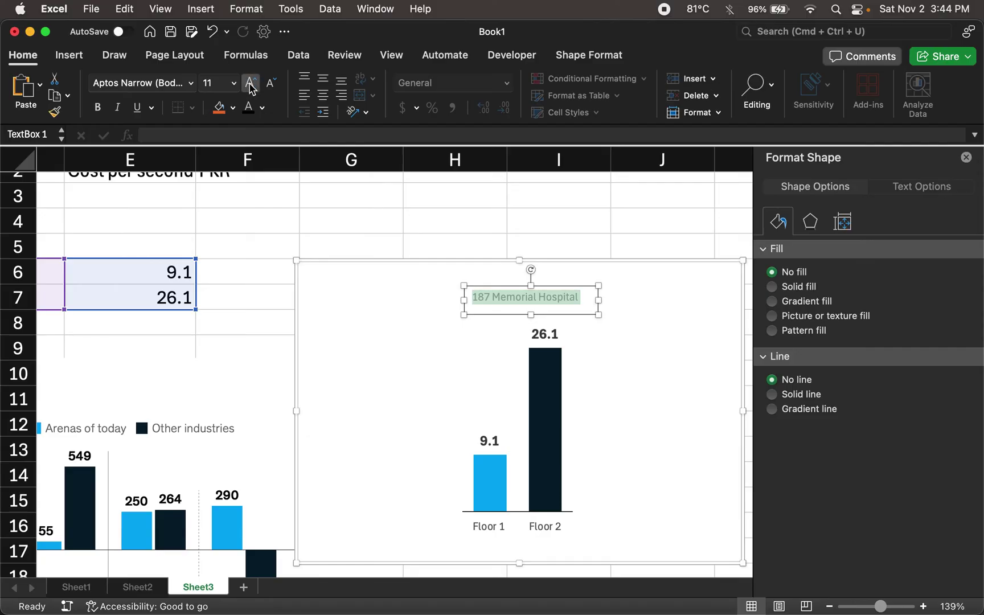
left_click(250, 83)
left_click(250, 83)
left_click(250, 83)
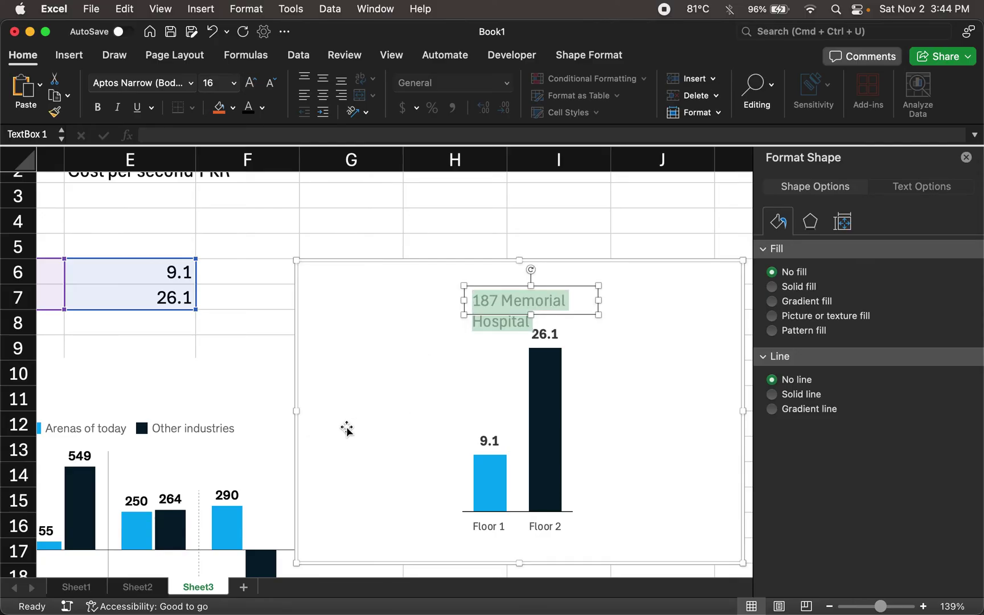
Shift the heading text box slightly left and widen it so "187 Memorial Hospital" fits on one line.
scroll(345, 428, "left", 10)
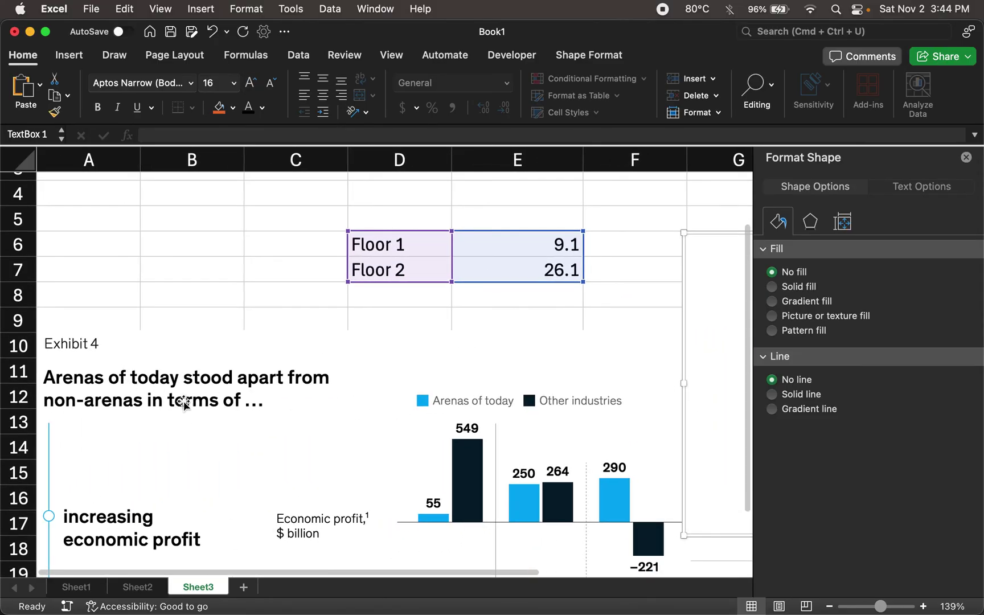
scroll(380, 369, "right", 3)
scroll(378, 370, "right", 3)
scroll(379, 370, "down", 1)
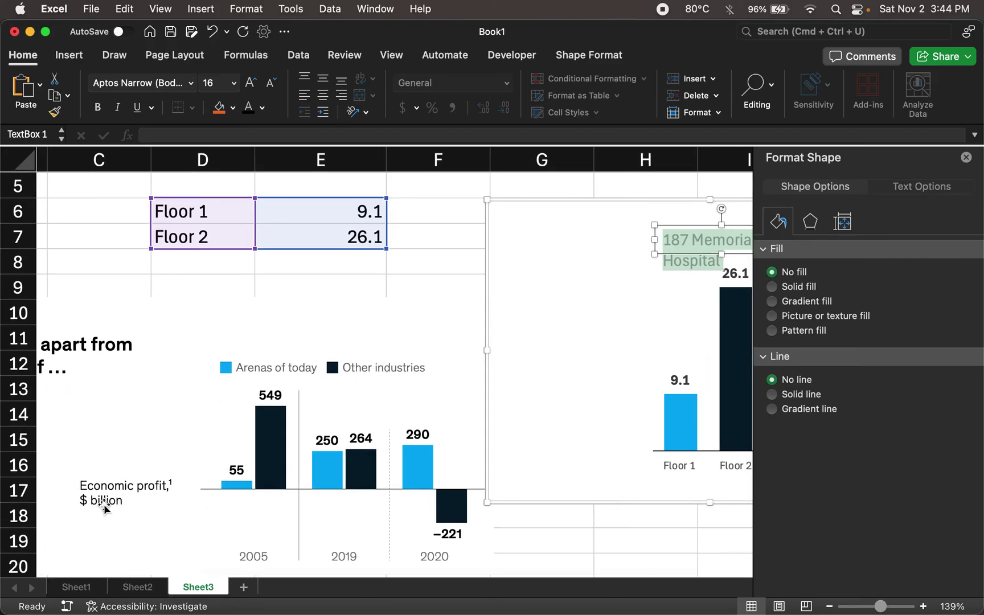
scroll(374, 445, "right", 5)
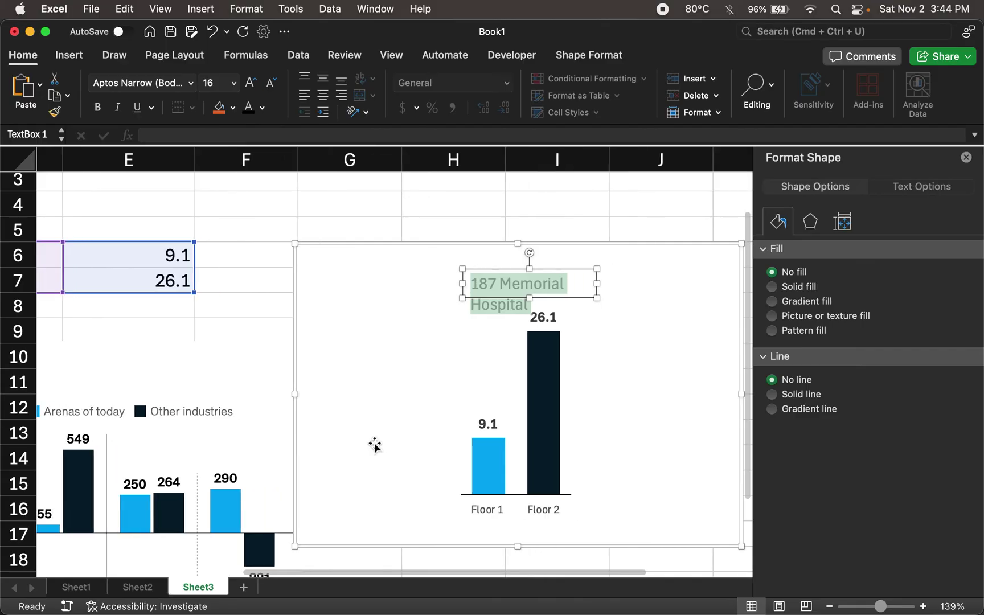
scroll(375, 445, "up", 3)
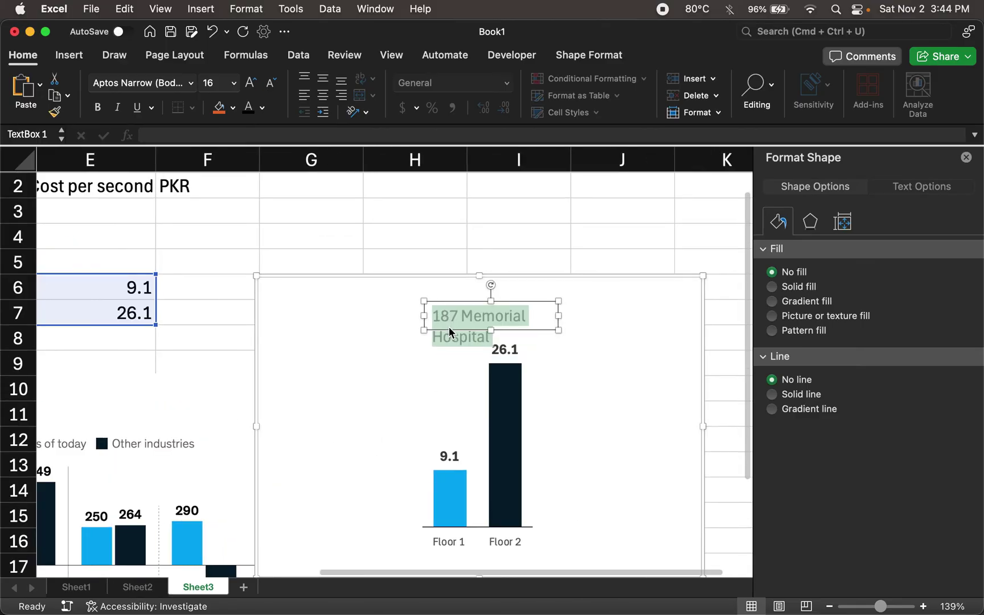
left_click_drag(424, 326, 423, 326)
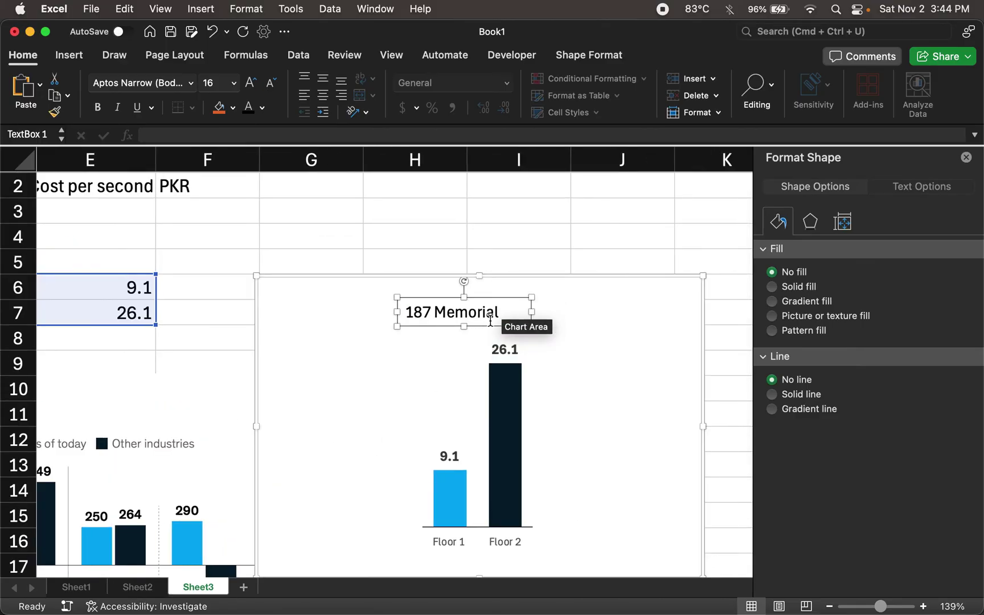
left_click_drag(596, 311, 598, 311)
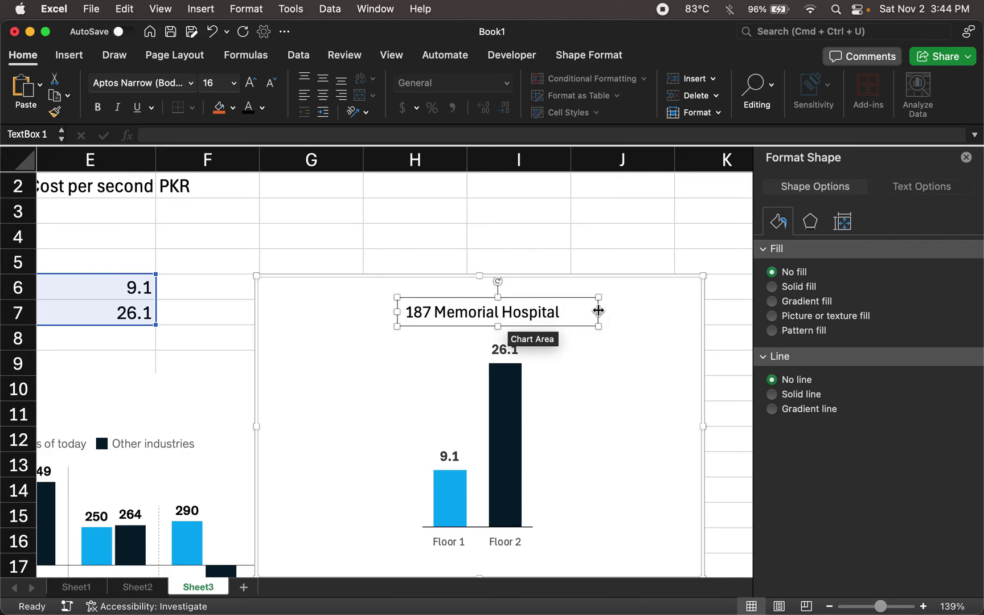
Center the "187 Memorial Hospital" text horizontally and vertically within its text box.
key("super+a")
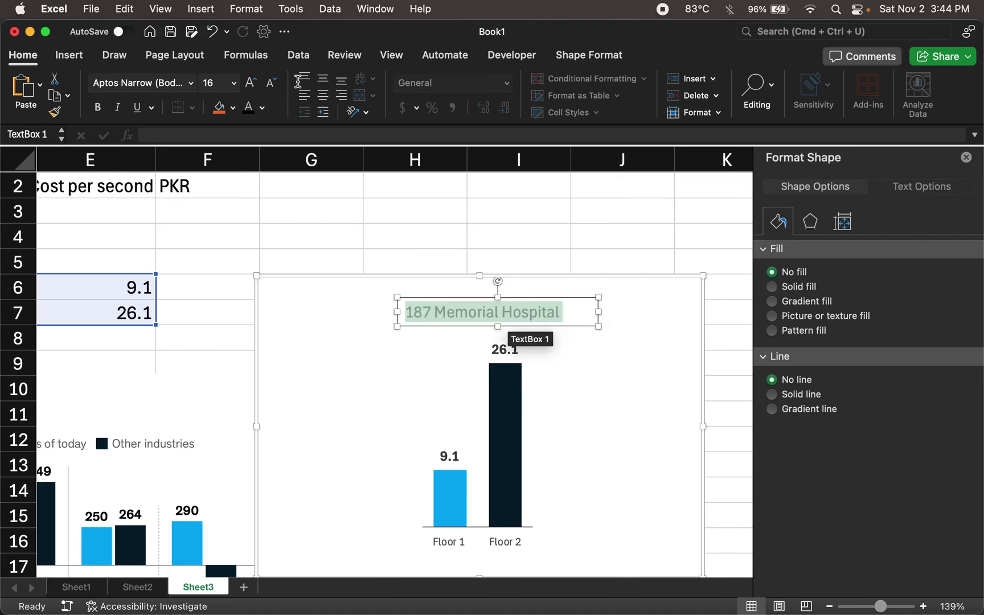
left_click(323, 93)
left_click(323, 84)
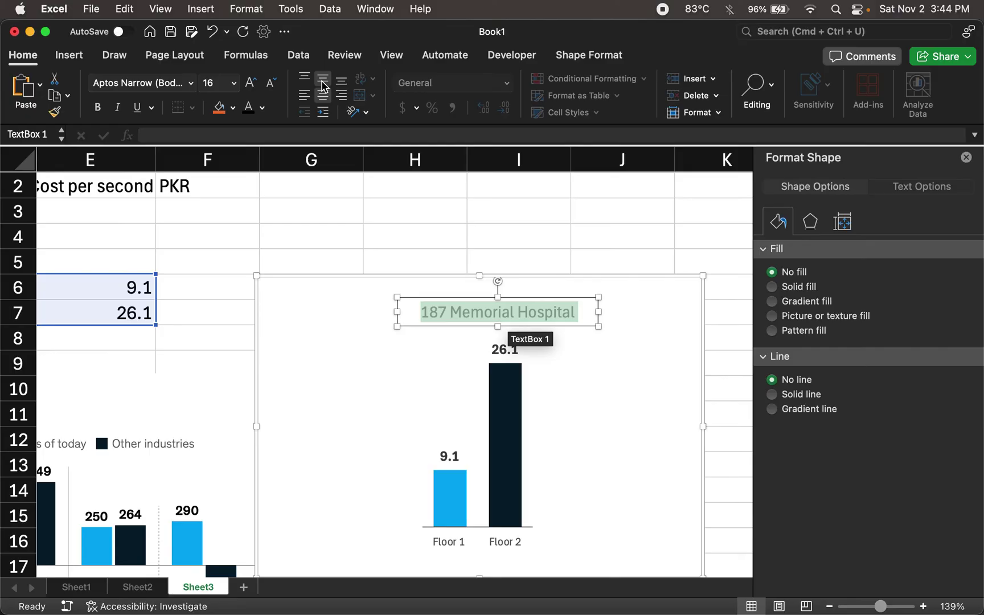
Make the "187 Memorial Hospital" heading bold and move its text box slightly up.
key("super+b")
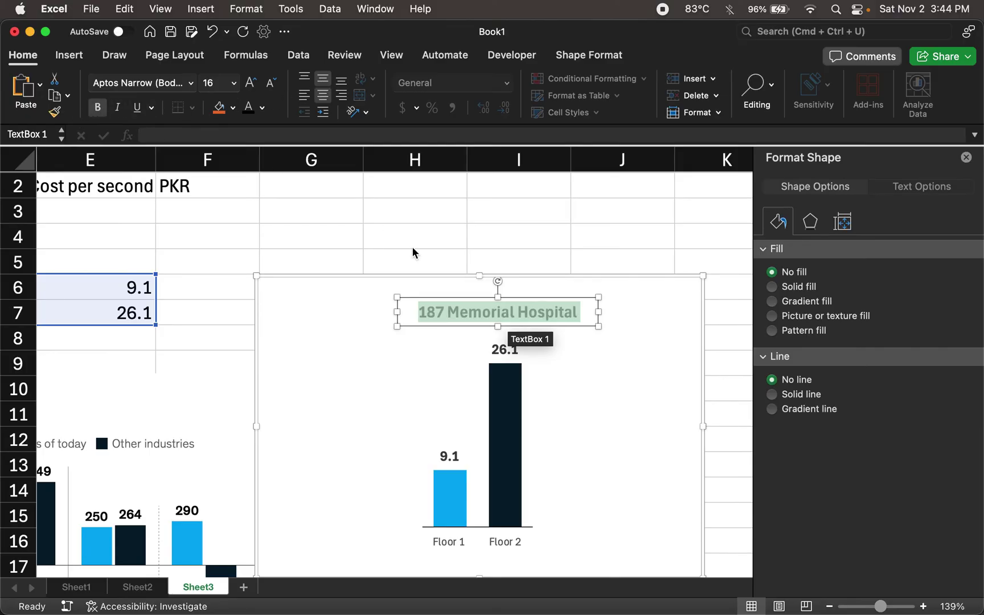
left_click(474, 321)
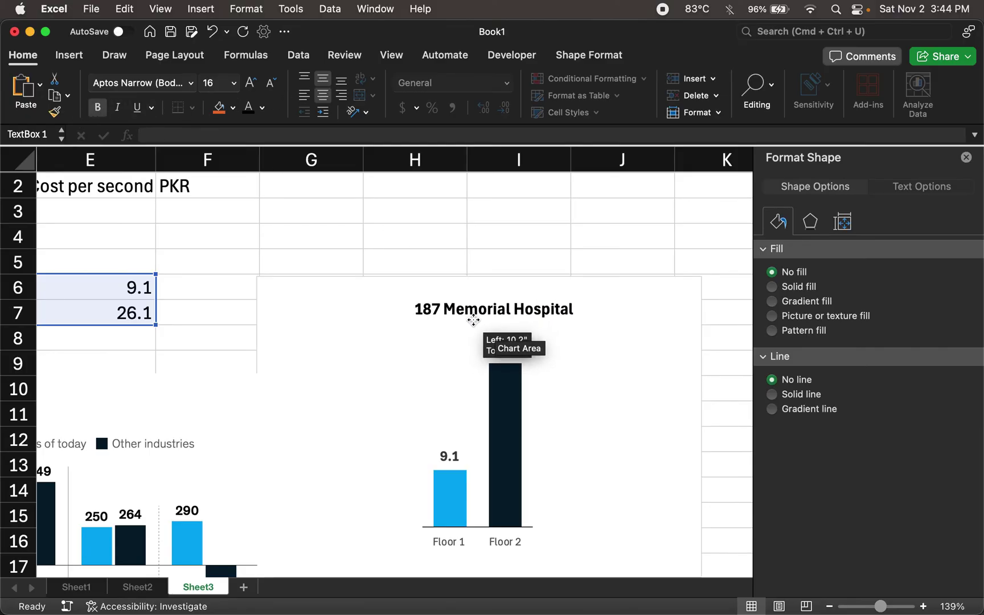
left_click_drag(474, 321, 475, 317)
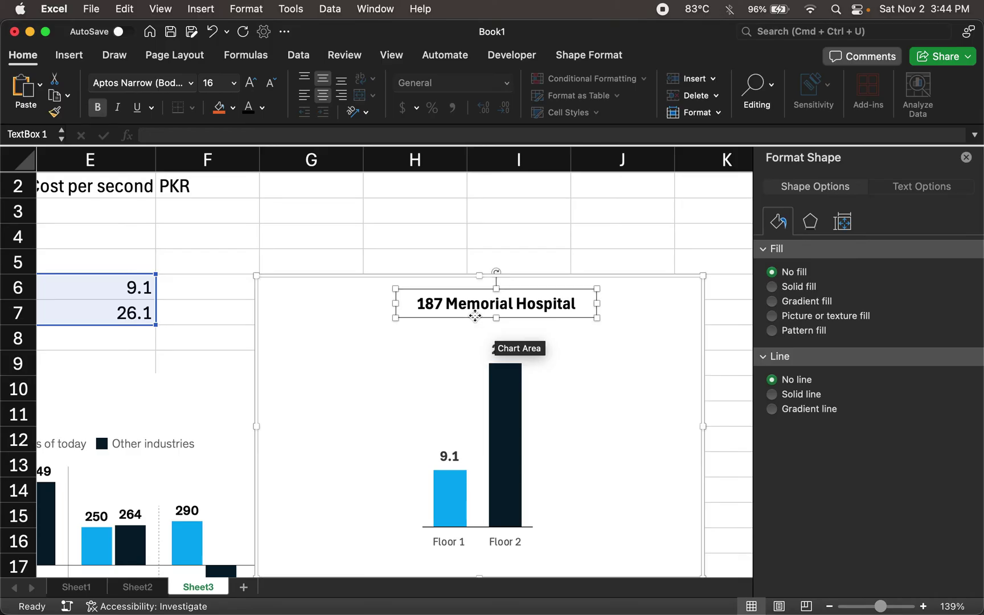
Duplicate the heading text box directly beneath the heading and change the copy's text to non-bold "Cost per second, PKR".
key("super+v")
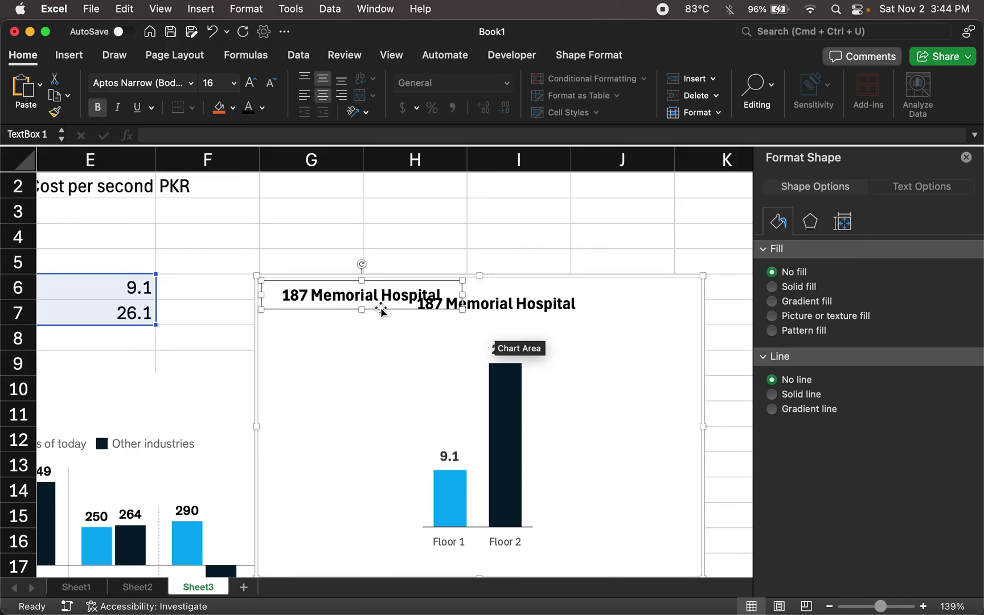
left_click_drag(382, 310, 510, 329)
double_click(502, 325)
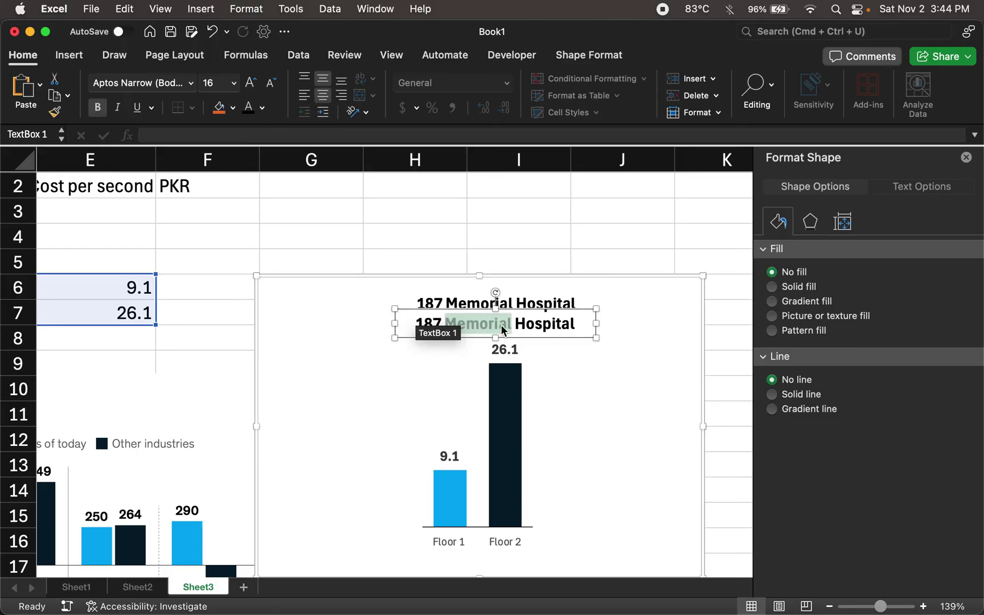
triple_click(502, 328)
key("super+b")
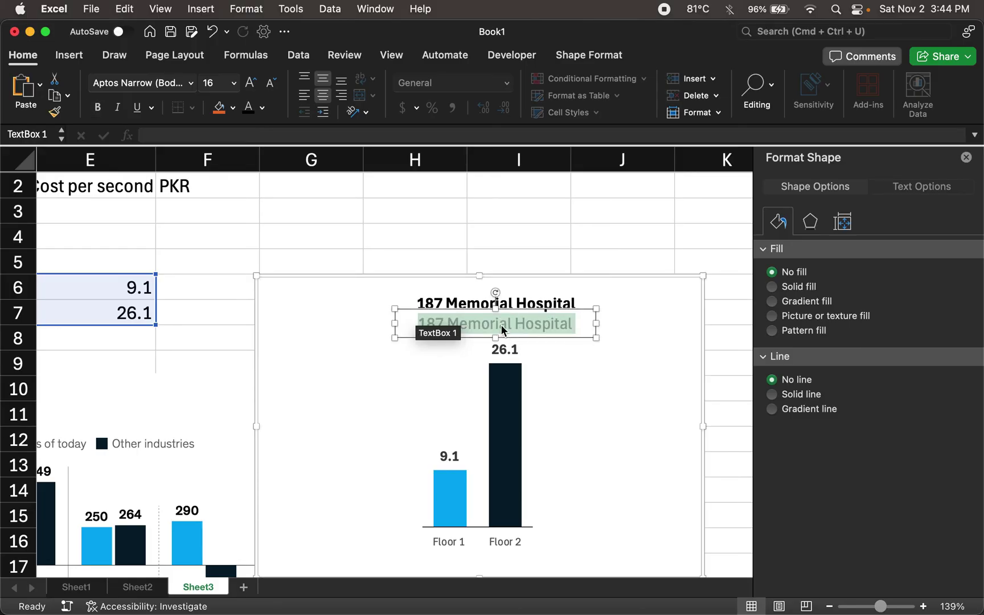
type("Cost ")
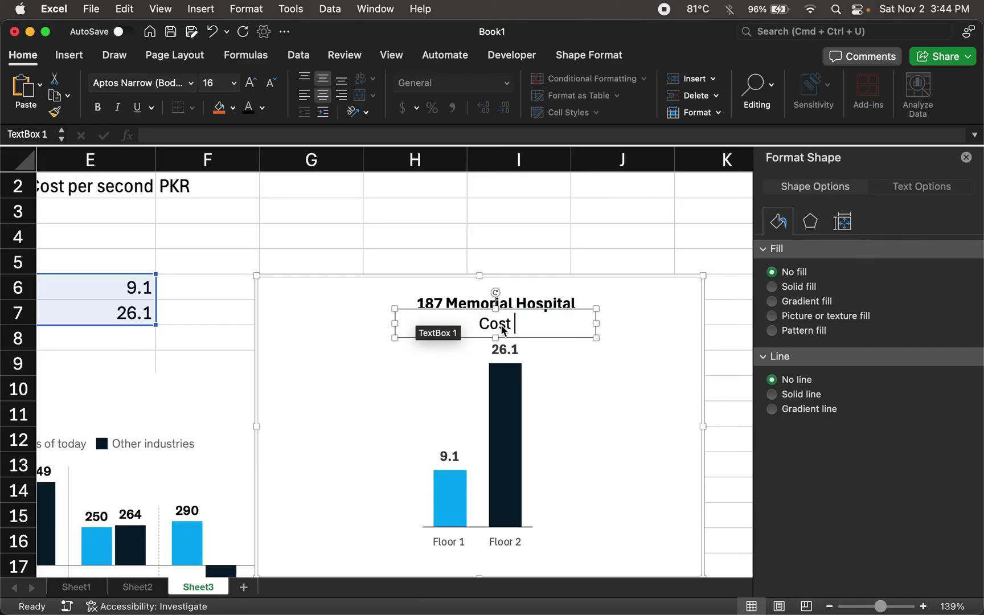
type("per seco")
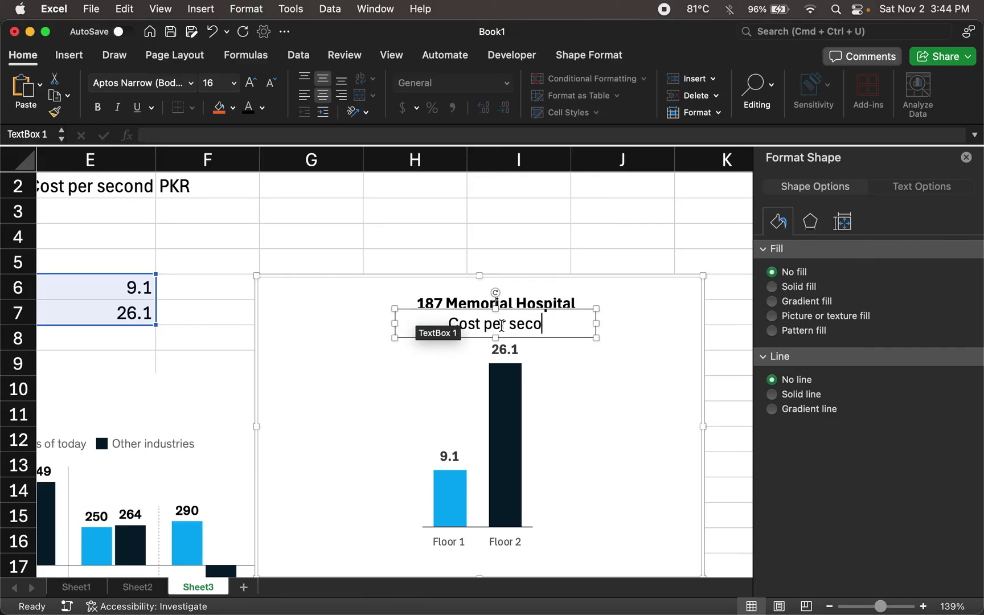
type("nd, PKR")
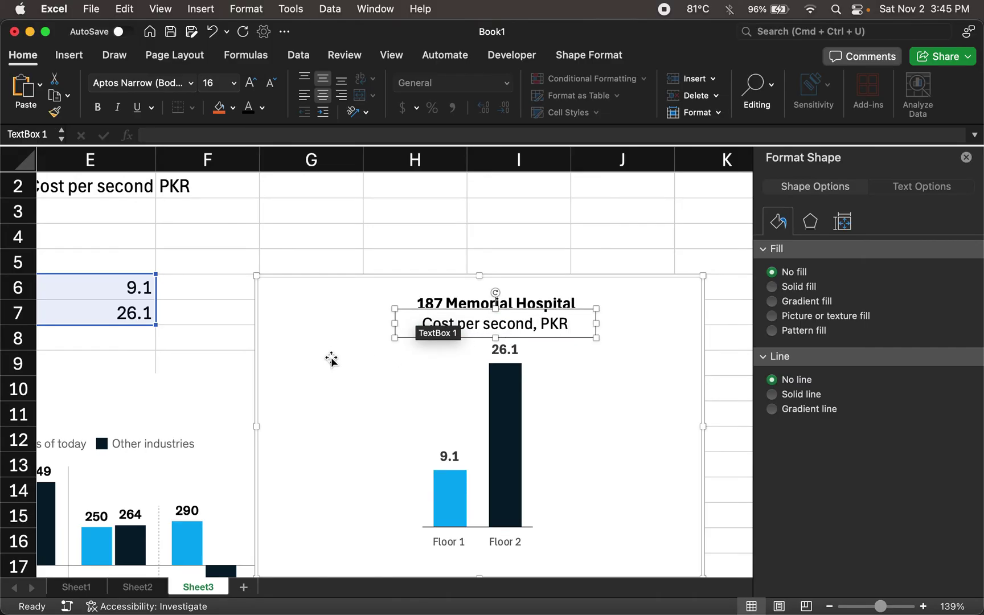
Reduce the "Cost per second, PKR" subtitle to font size 10 and nudge it into line with the heading.
scroll(331, 357, "left", 5)
scroll(331, 357, "down", 1)
scroll(330, 358, "left", 2)
scroll(218, 446, "down", 1)
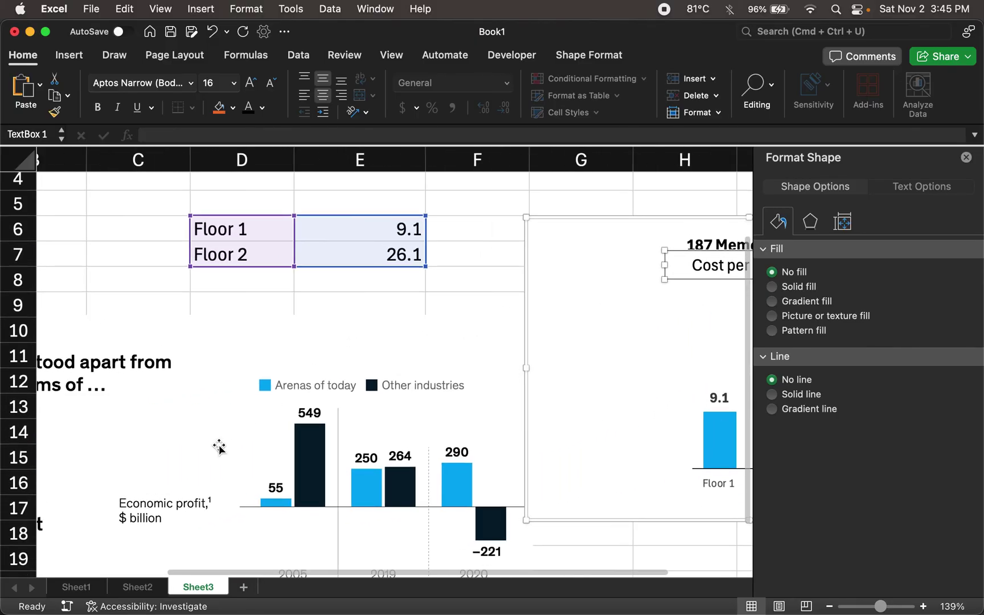
scroll(383, 438, "right", 1)
scroll(383, 438, "right", 2)
scroll(380, 437, "up", 1)
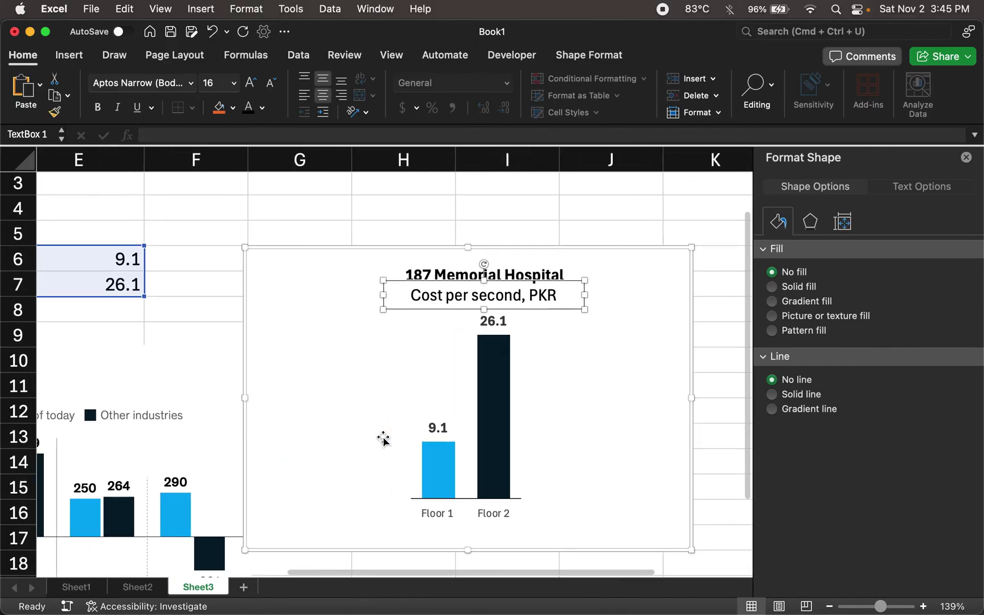
left_click(429, 311)
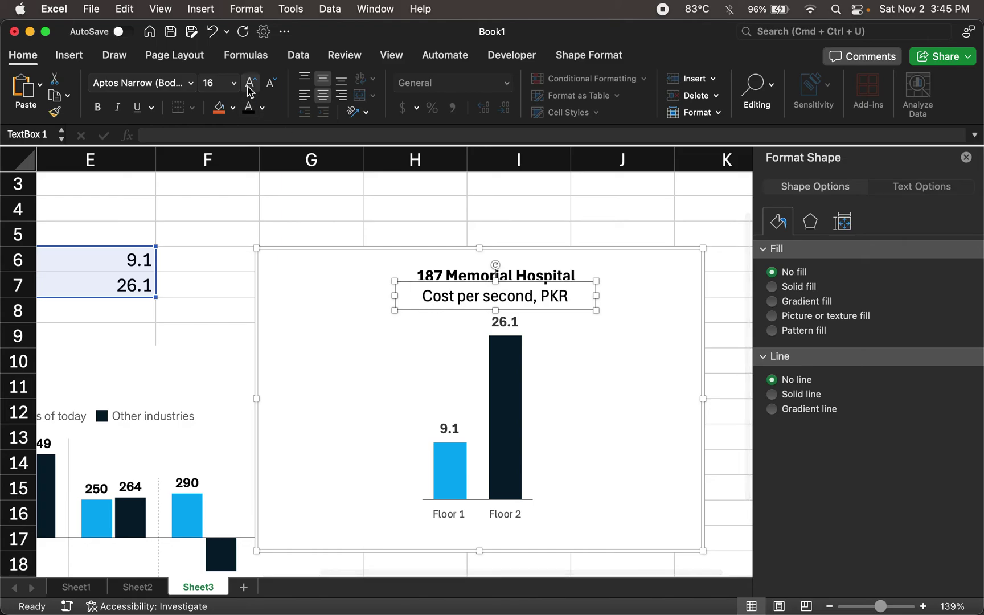
left_click(269, 86)
left_click(270, 86)
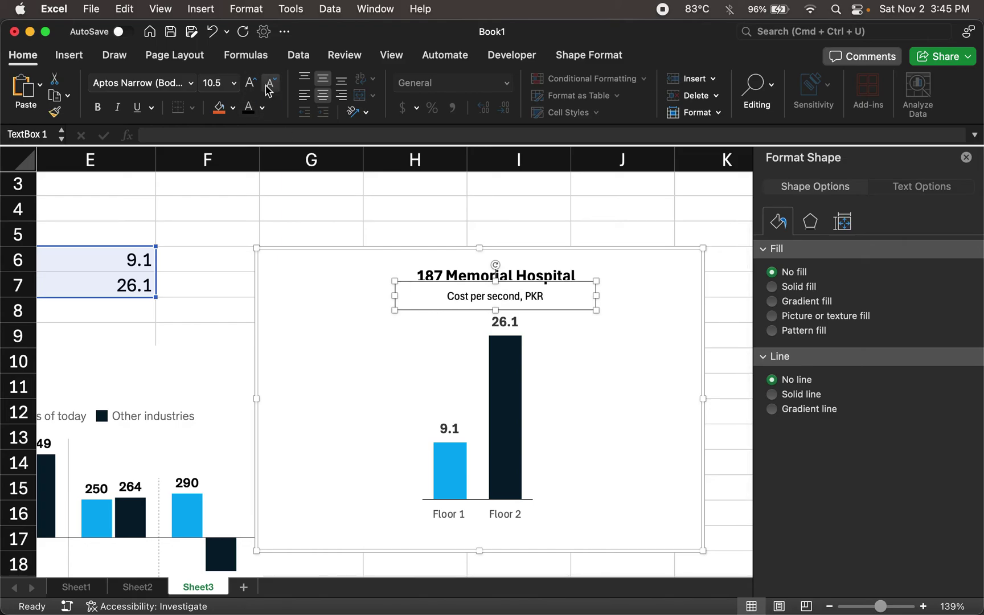
left_click(270, 87)
left_click_drag(535, 309, 537, 306)
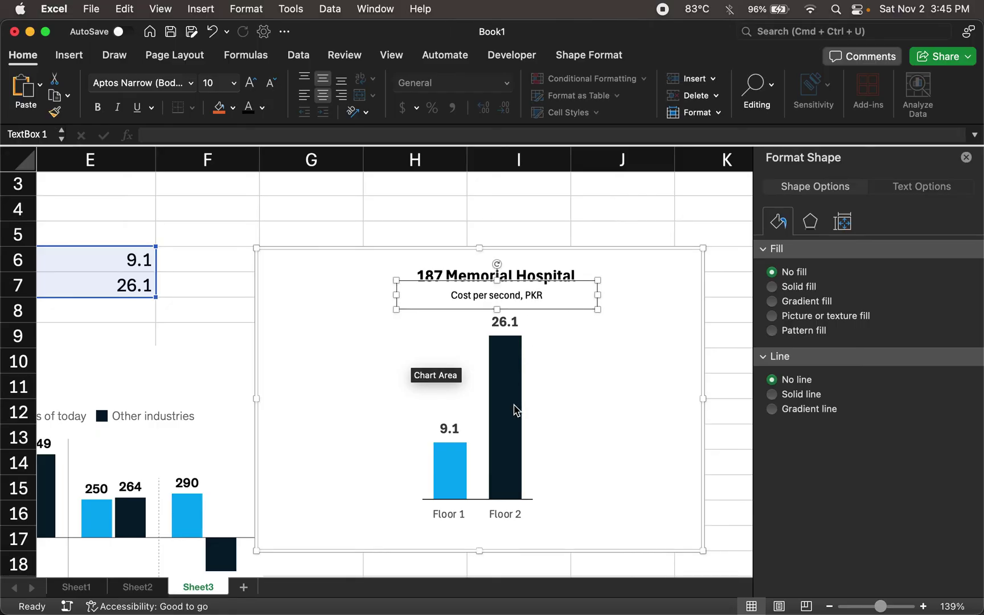
Shift the plot area slightly right and down beneath the subtitle and adjust both of its side edges to the right.
left_click(514, 408)
left_click(466, 380)
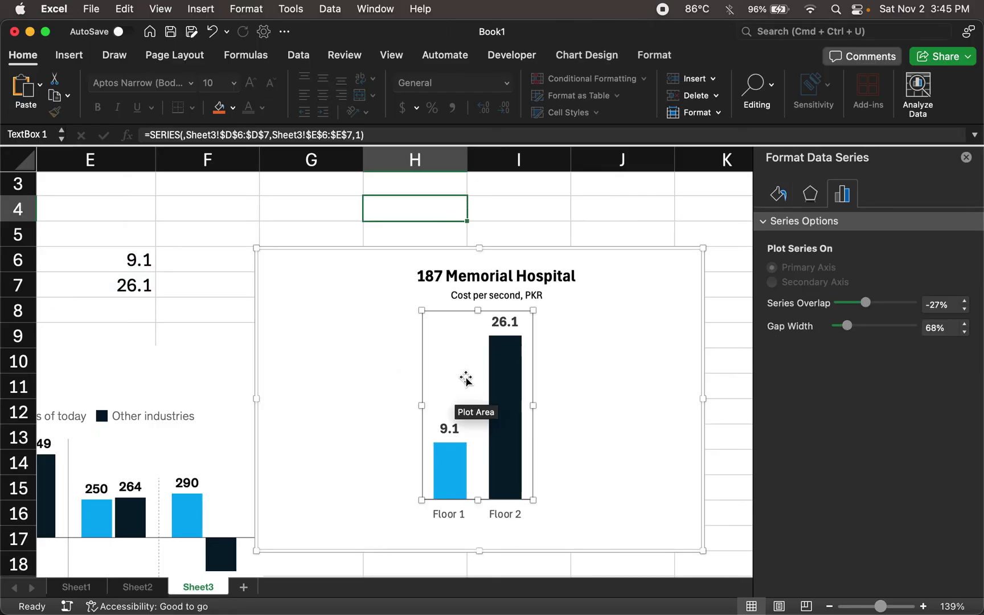
mouse_move(466, 380)
left_mouse_down()
mouse_move(457, 402)
mouse_move(473, 402)
mouse_move(478, 376)
left_mouse_up()
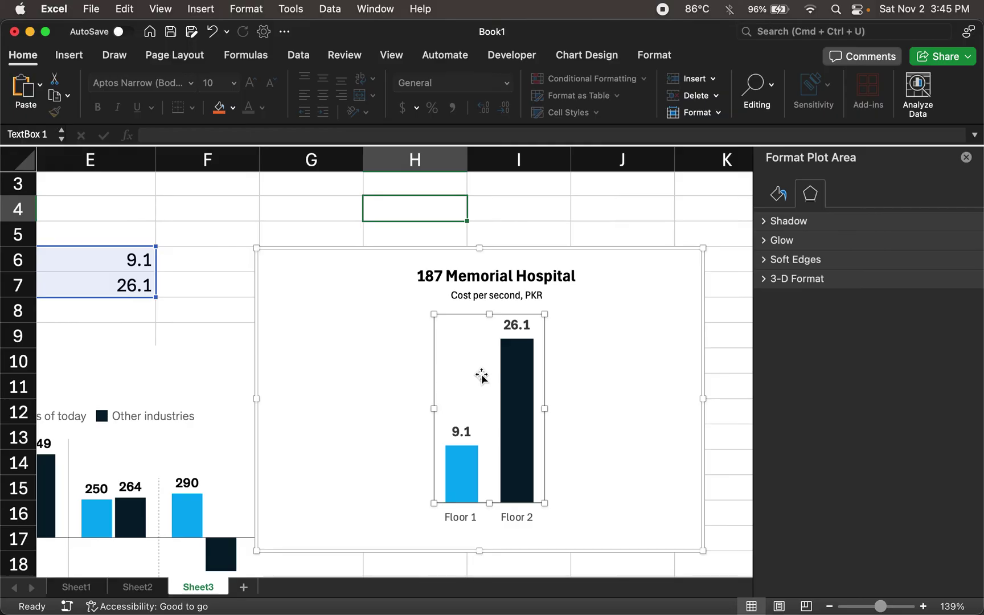
left_click_drag(435, 410, 445, 410)
left_click_drag(545, 408, 553, 410)
left_click(621, 389)
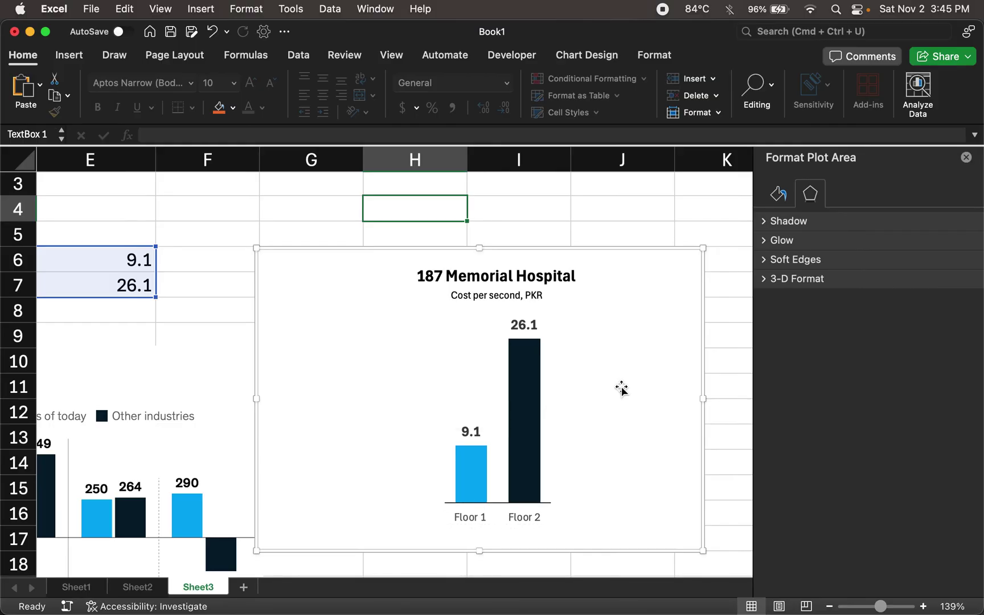
Narrow the whole chart frame from its right edge so its side ends just inside column K.
left_click_drag(703, 402, 664, 399)
left_click(443, 424)
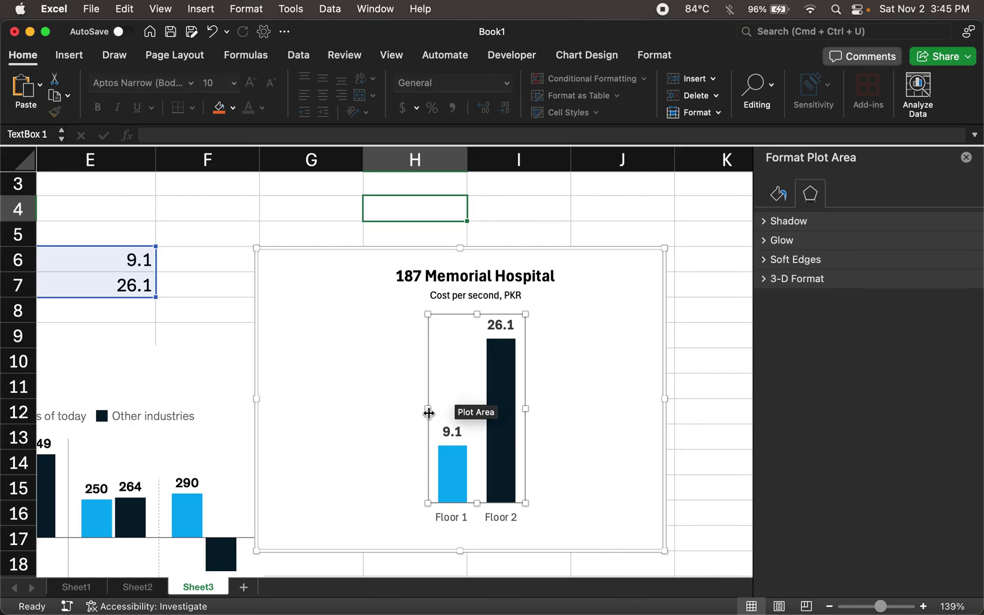
left_click_drag(666, 401, 685, 403)
Widen the plot area to the left and reposition it centrally beneath the heading and subtitle.
left_click(466, 407)
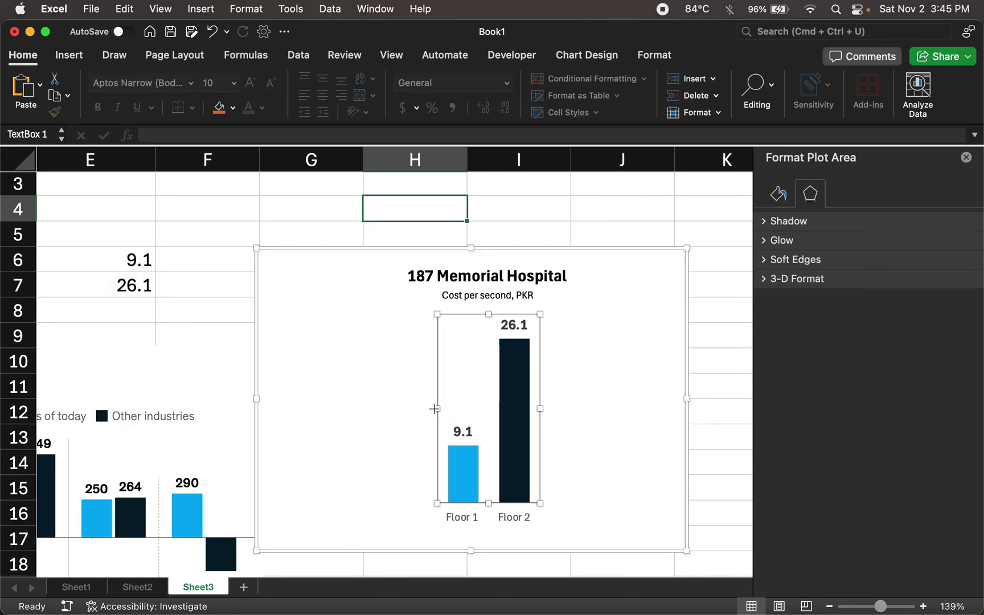
left_click_drag(436, 408, 417, 408)
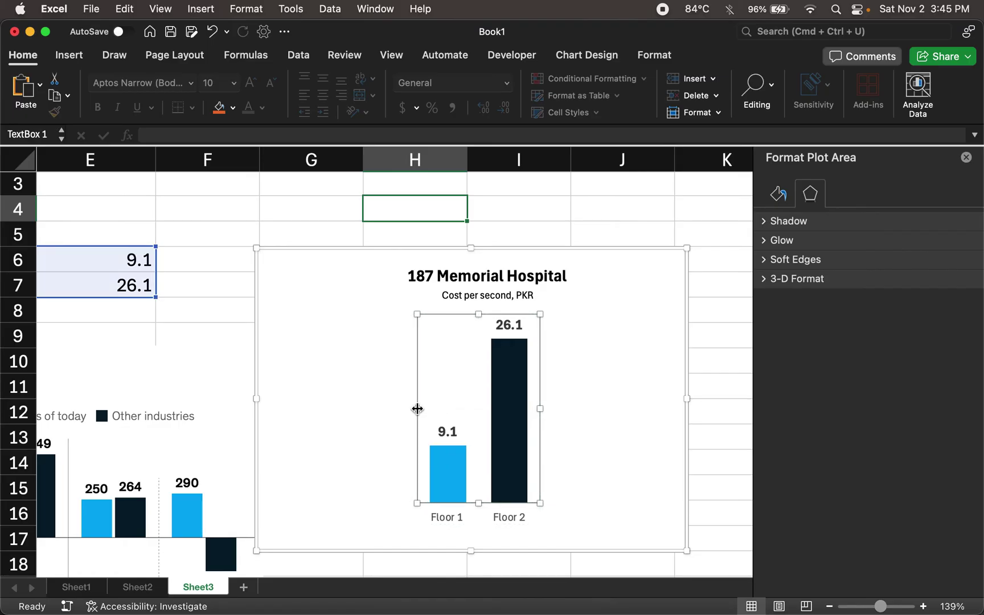
left_click_drag(541, 376, 553, 378)
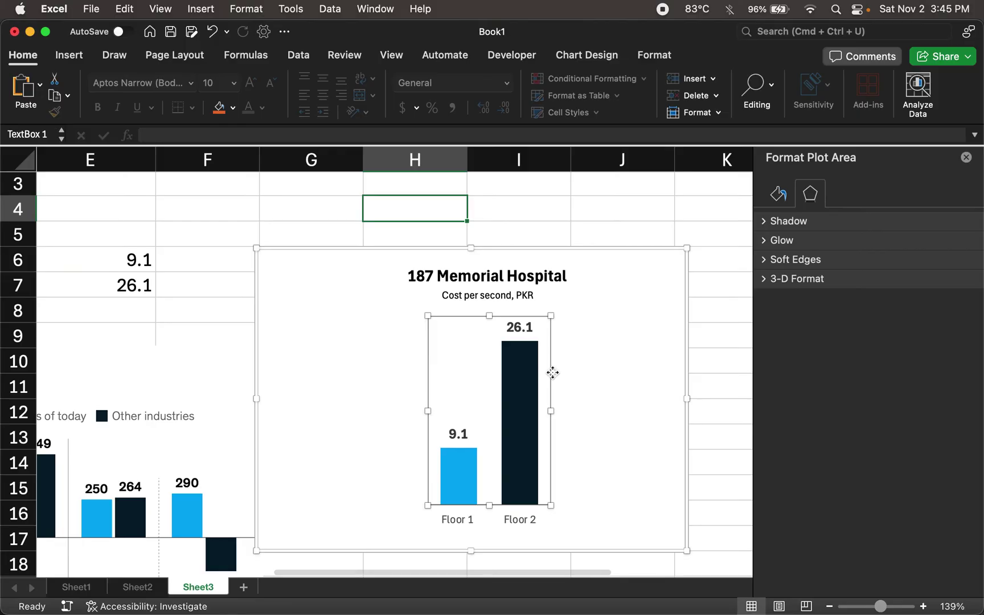
left_click(638, 379)
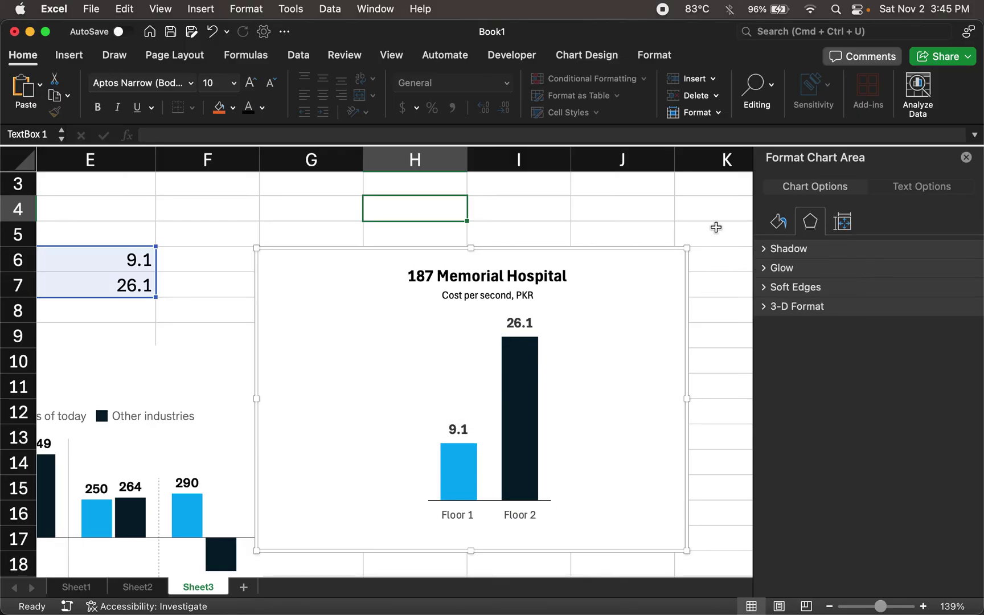
left_click(705, 200)
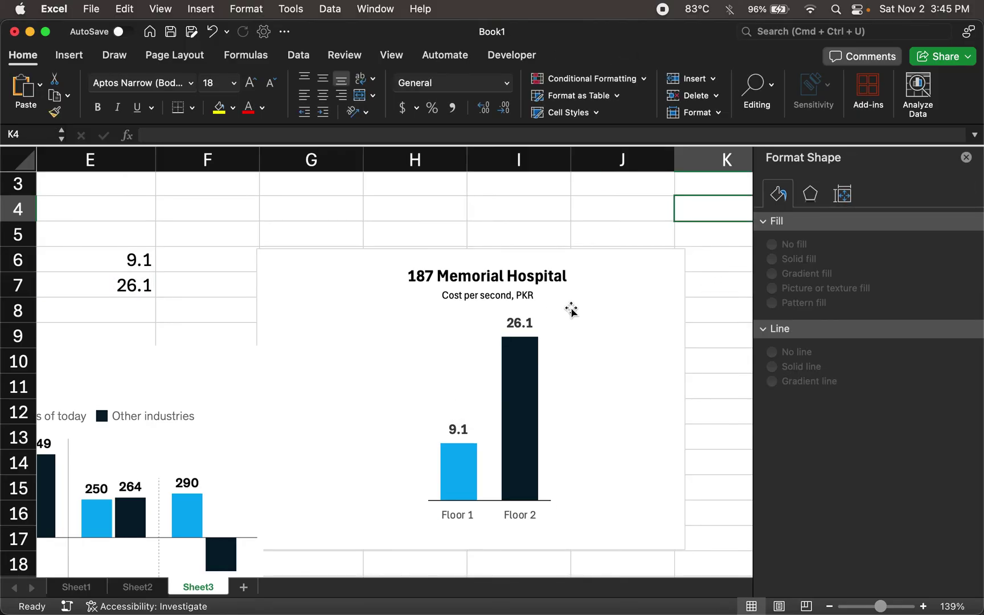
Nudge the "187 Memorial Hospital" heading slightly right and up to center it over the subtitle and columns.
left_click(482, 276)
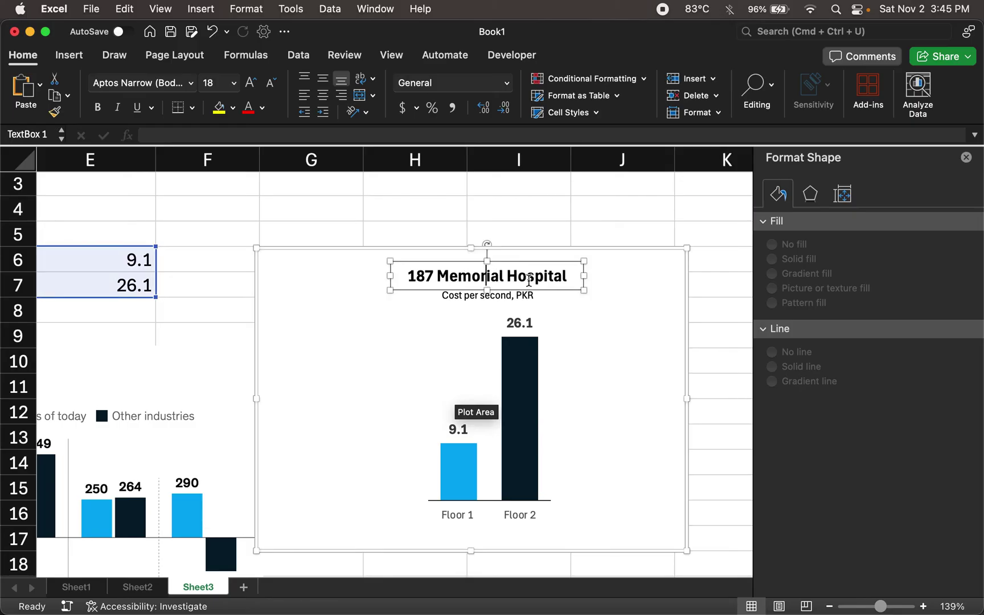
left_click_drag(538, 291, 543, 288)
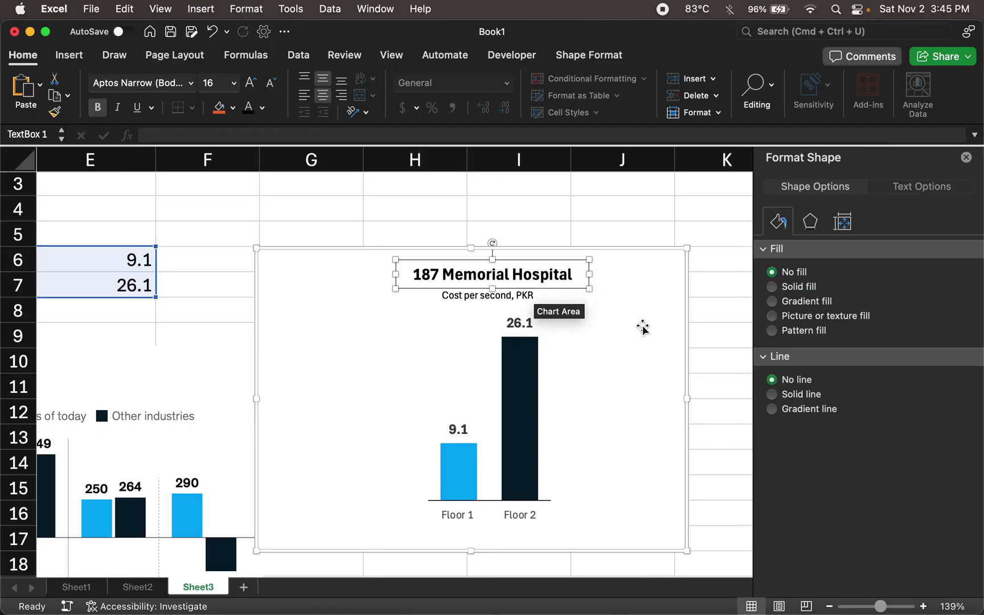
left_click(643, 245)
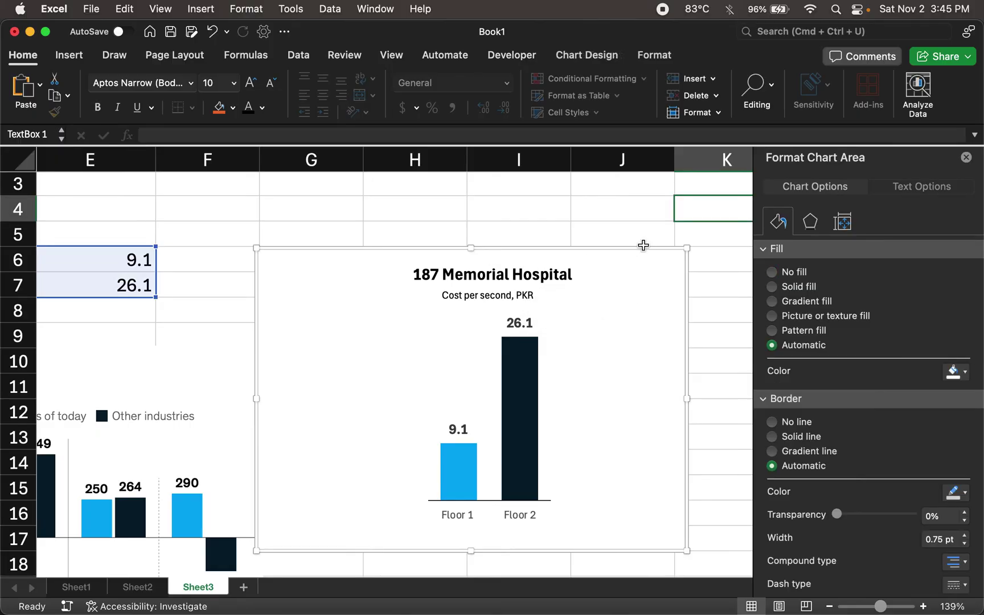
Change the text fill of the column data labels to black.
left_click(513, 324)
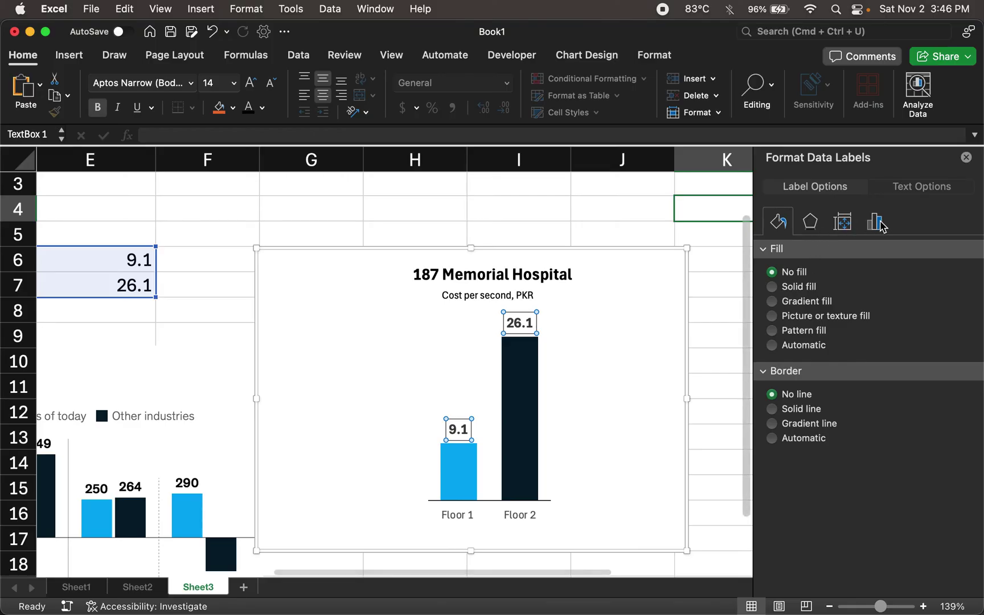
left_click(910, 191)
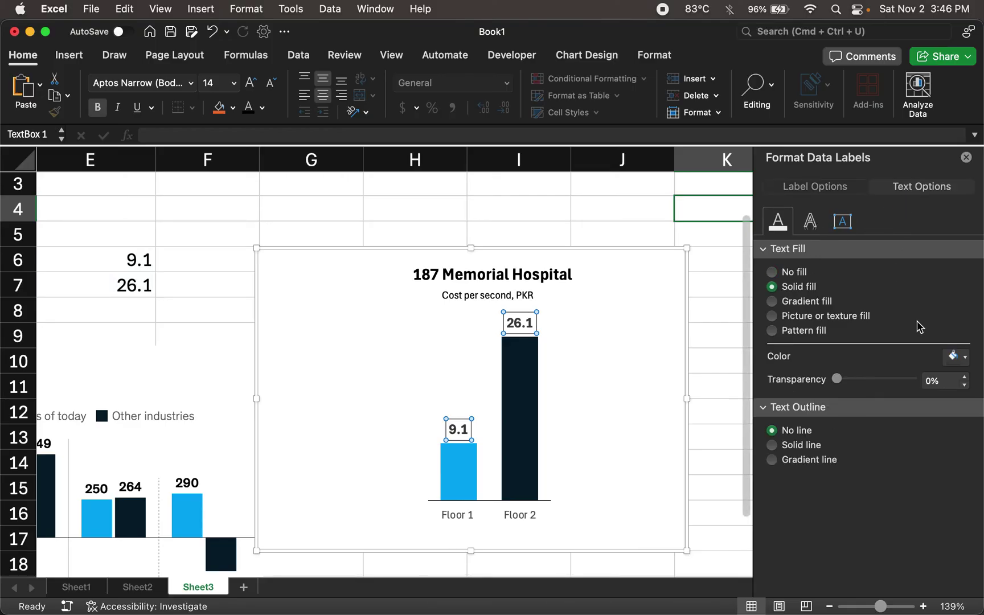
left_click(958, 357)
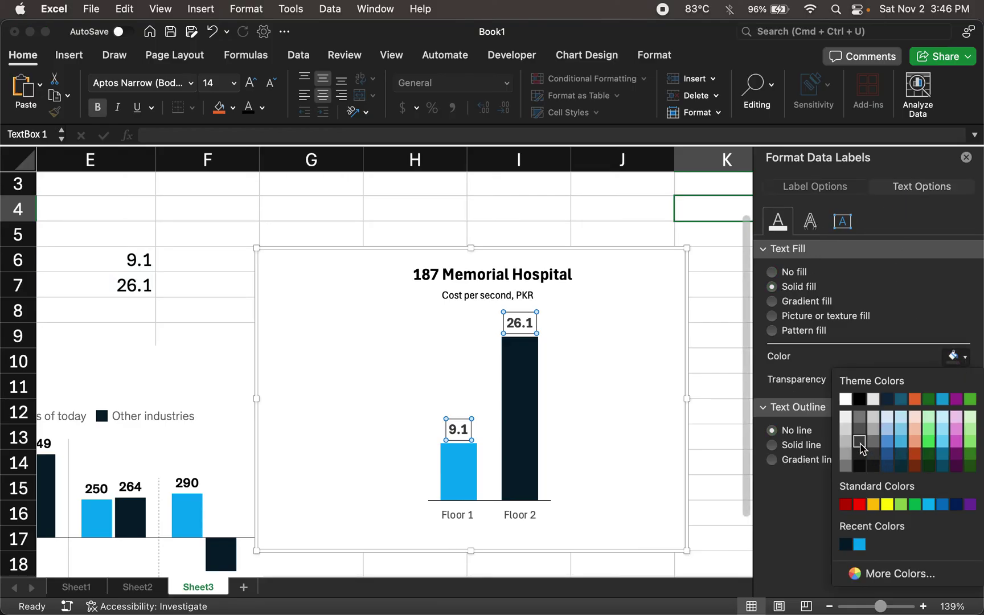
left_click(861, 402)
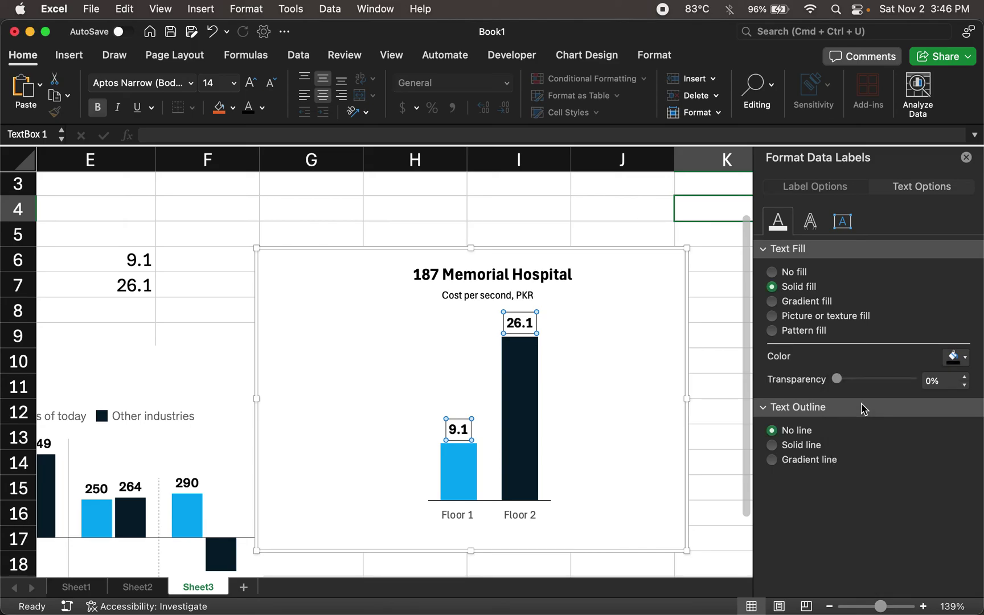
Change the text fill of the Floor 1 and Floor 2 axis labels to a medium-dark grey theme shade.
left_click(521, 514)
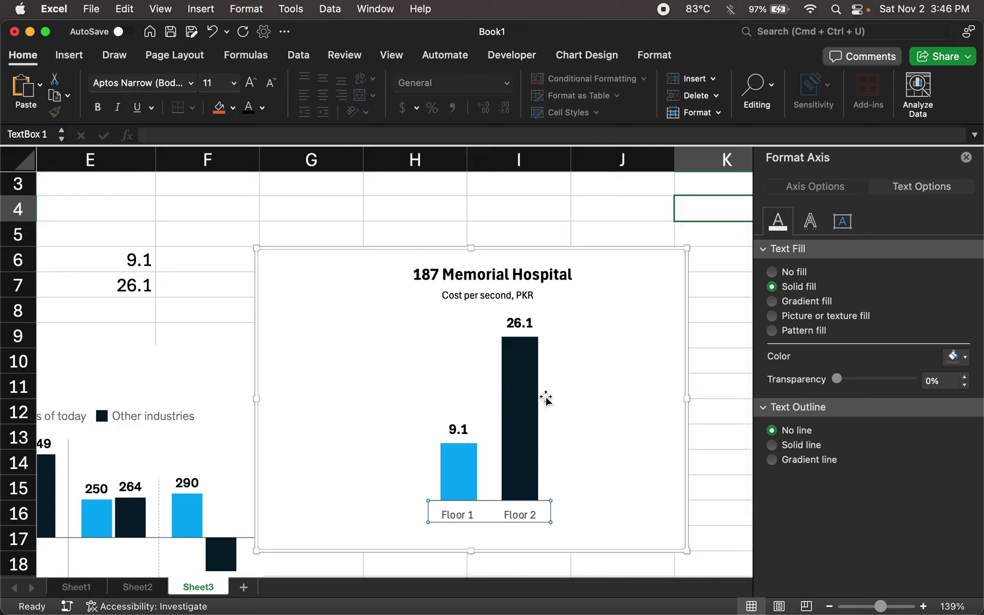
scroll(545, 398, "down", 3)
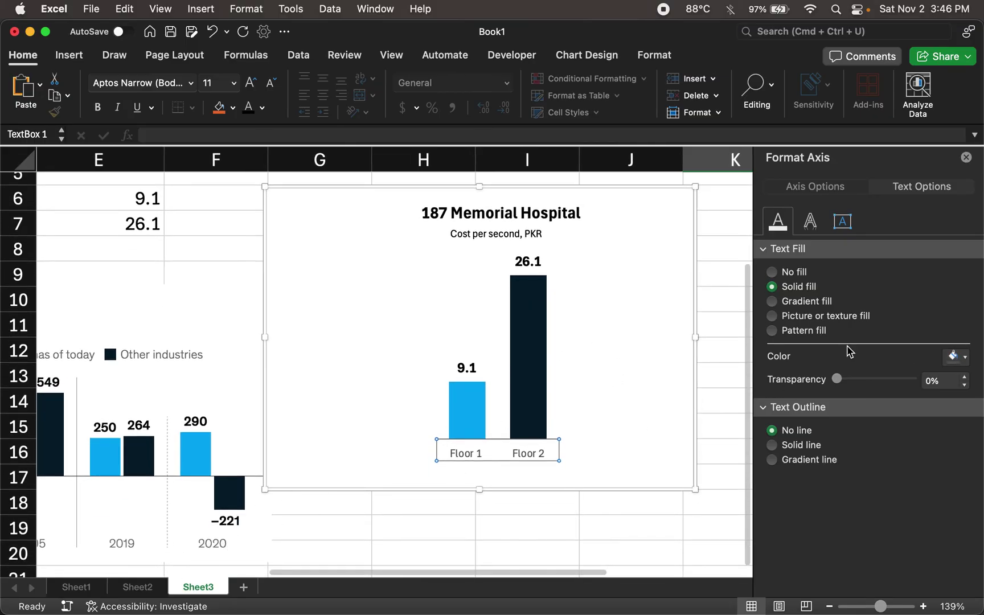
left_click(955, 356)
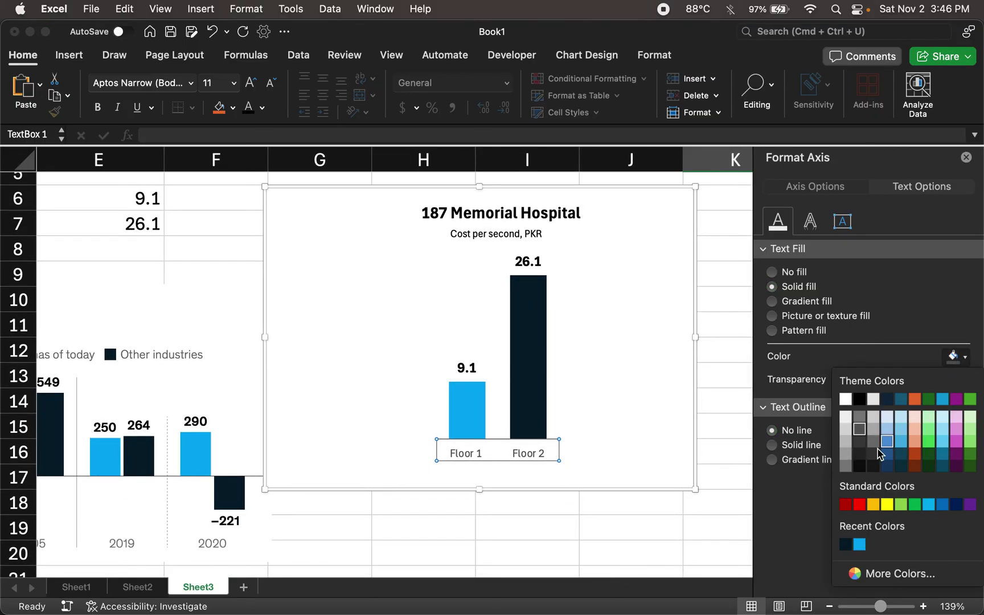
left_click(846, 456)
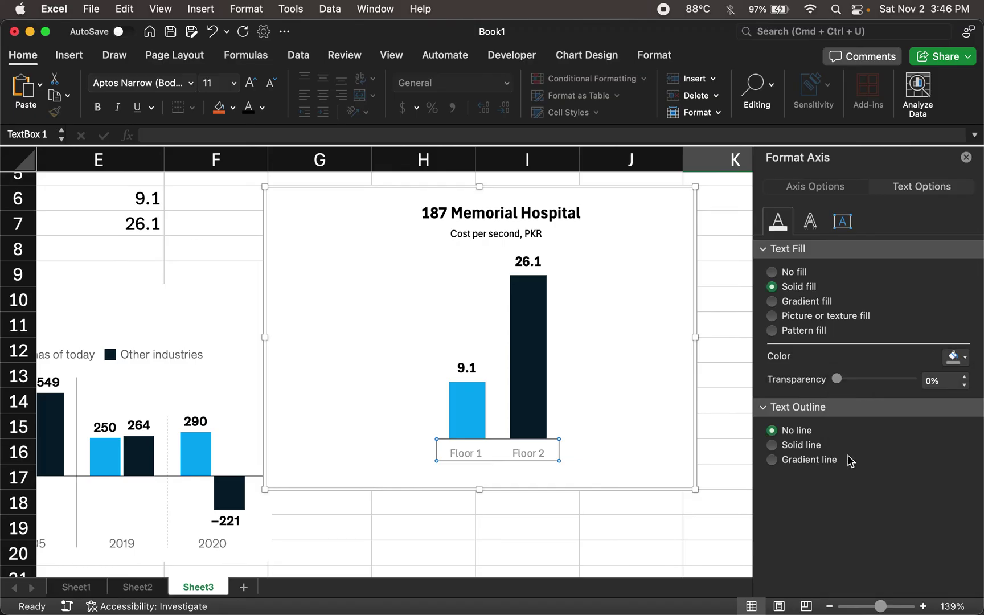
left_click(955, 356)
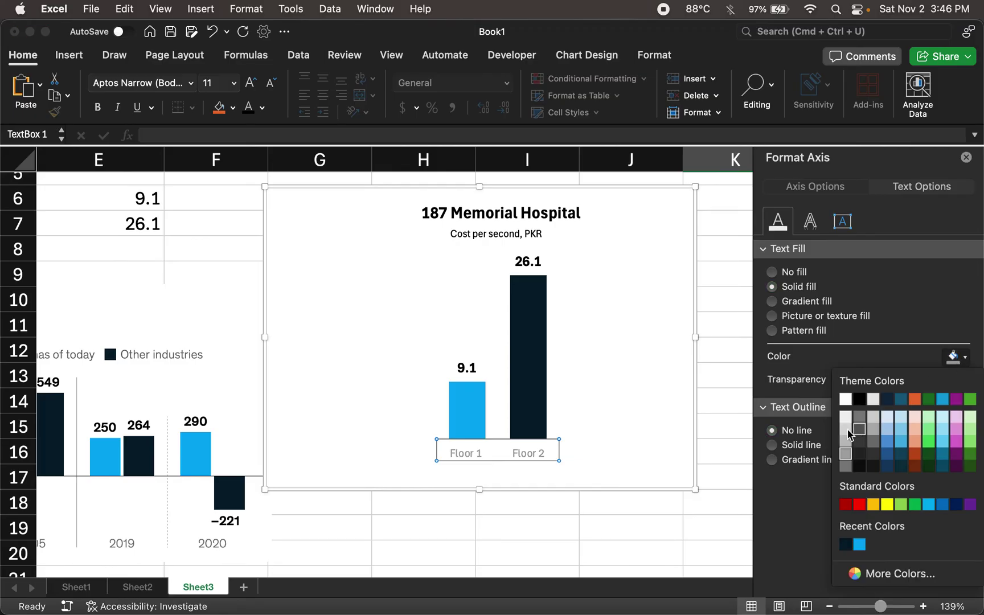
left_click(875, 442)
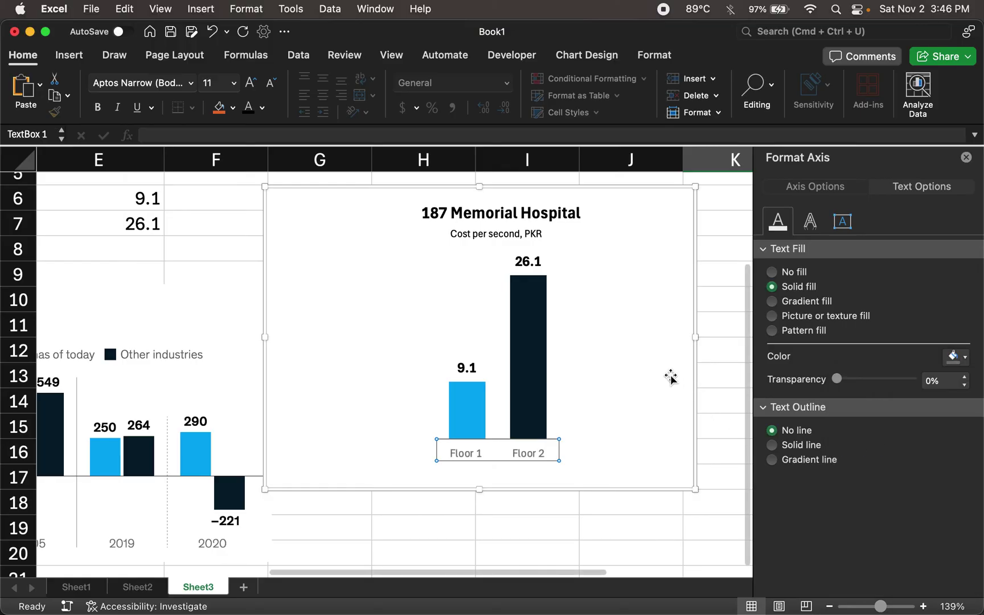
left_click(652, 362)
scroll(652, 361, "up", 2)
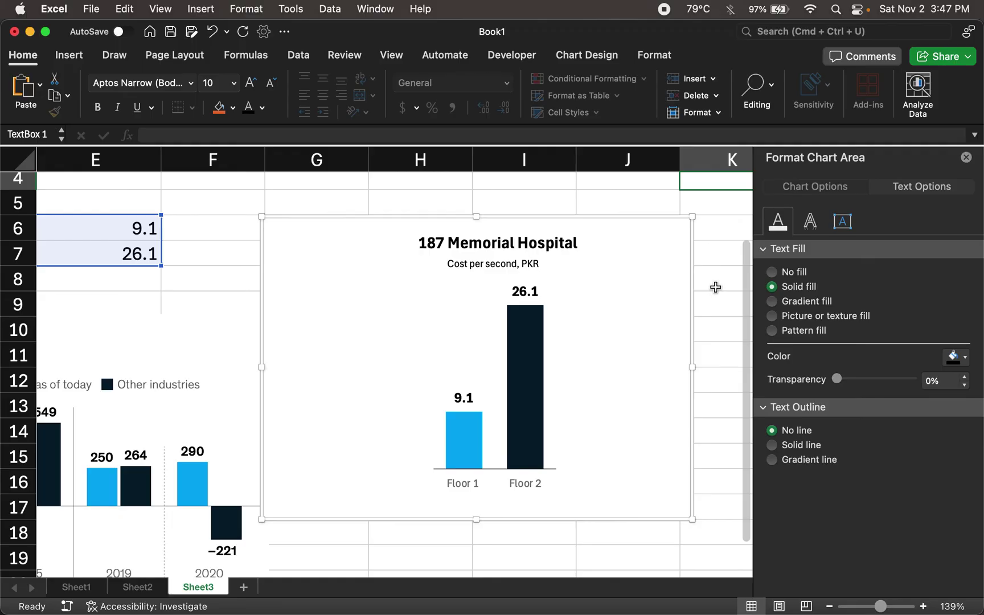
Switch to the remote Windows Excel workbook and enter 9.1 and 26.1 in cells E5 and E6 of Sheet2.
mouse_move(613, 595)
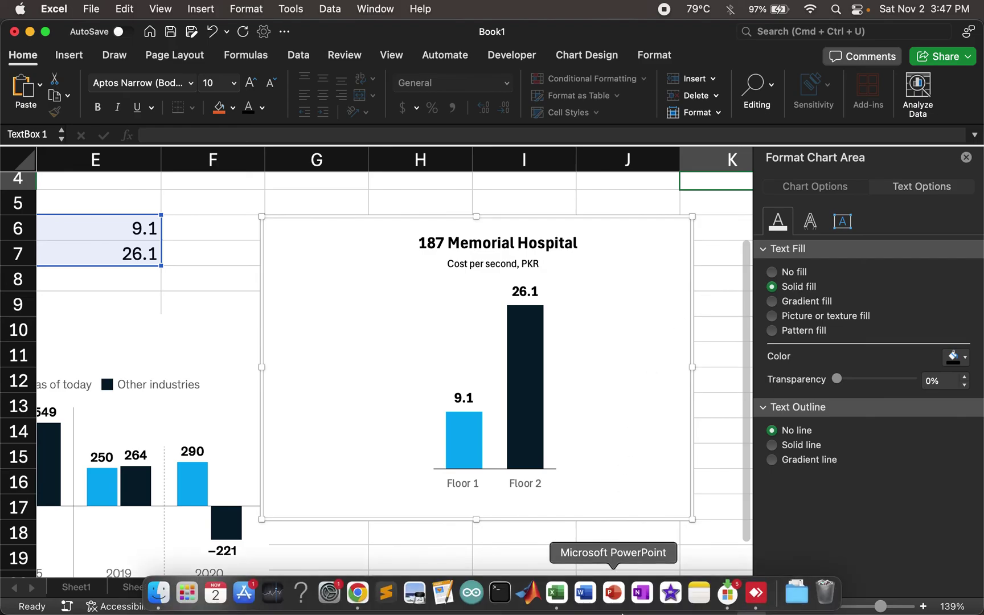
left_click(757, 593)
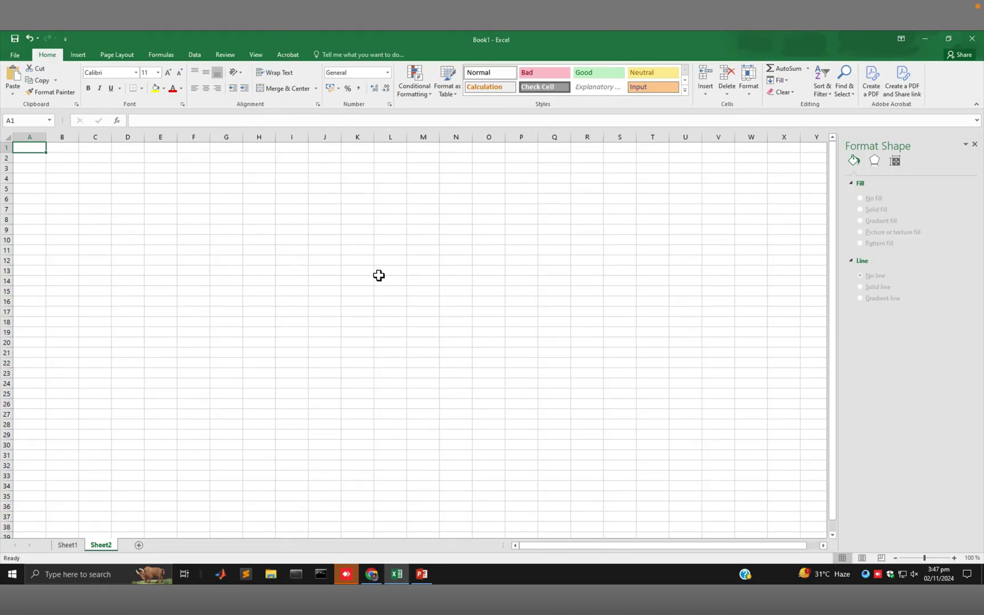
left_click(931, 558)
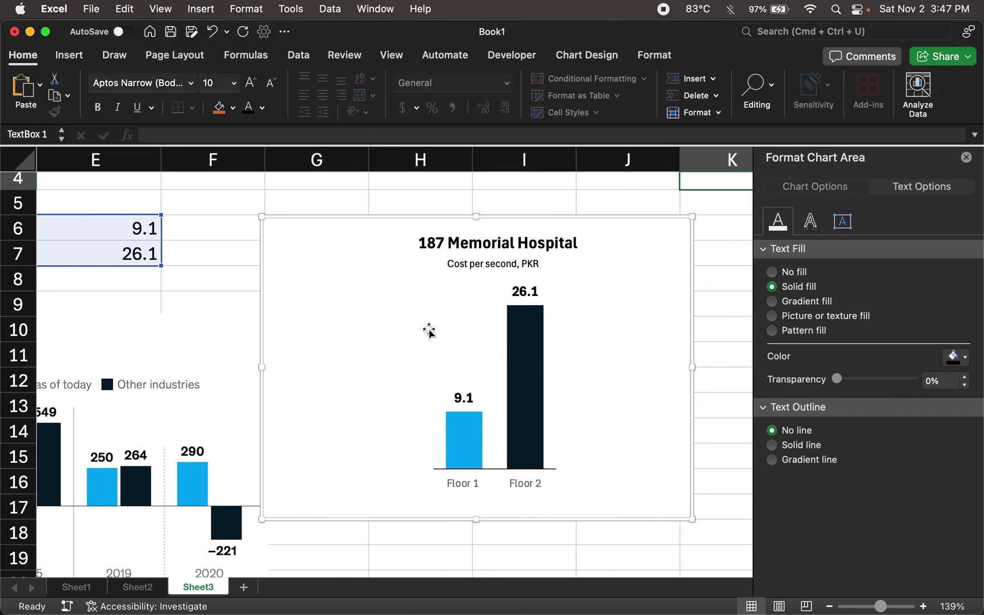
left_click(268, 224)
type("9.1")
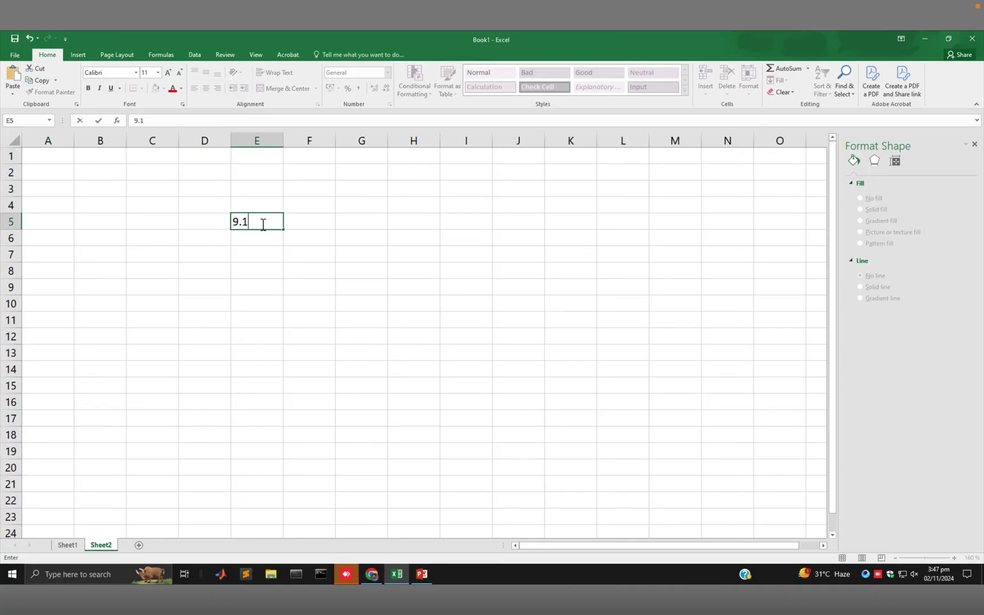
key("Return")
type("26.1")
key("Return")
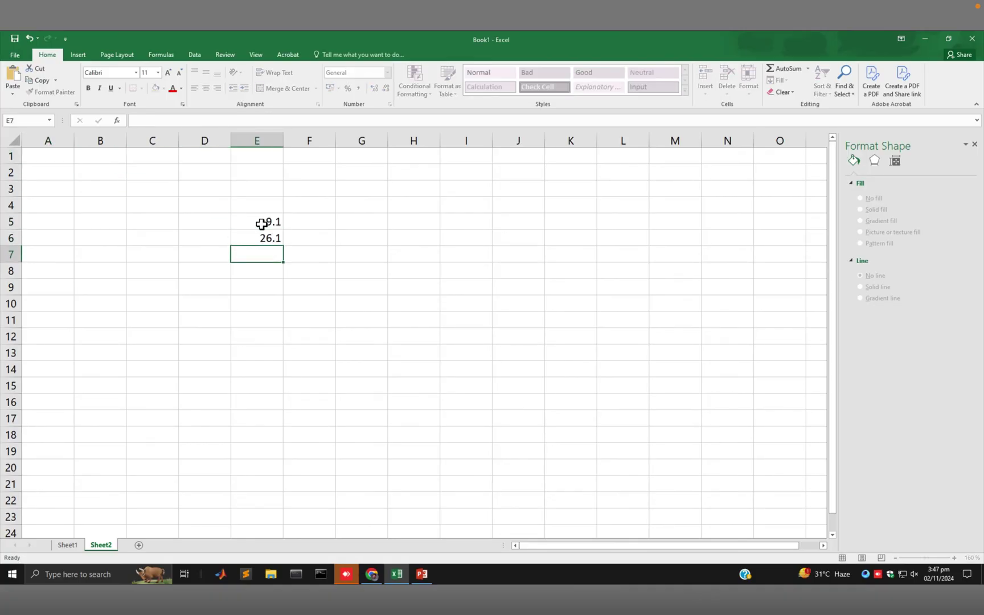
Label the two values by entering Floor 1 in D5 and Floor 2 in D6.
key("Up")
key("Up")
key("Left")
type("Floor 1")
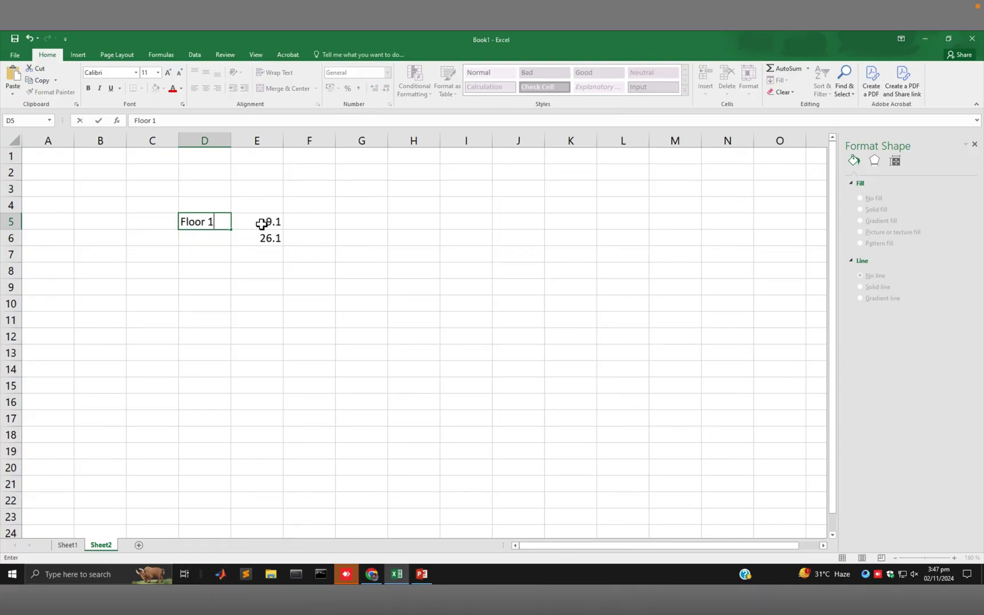
key("Return")
type("Floor 2")
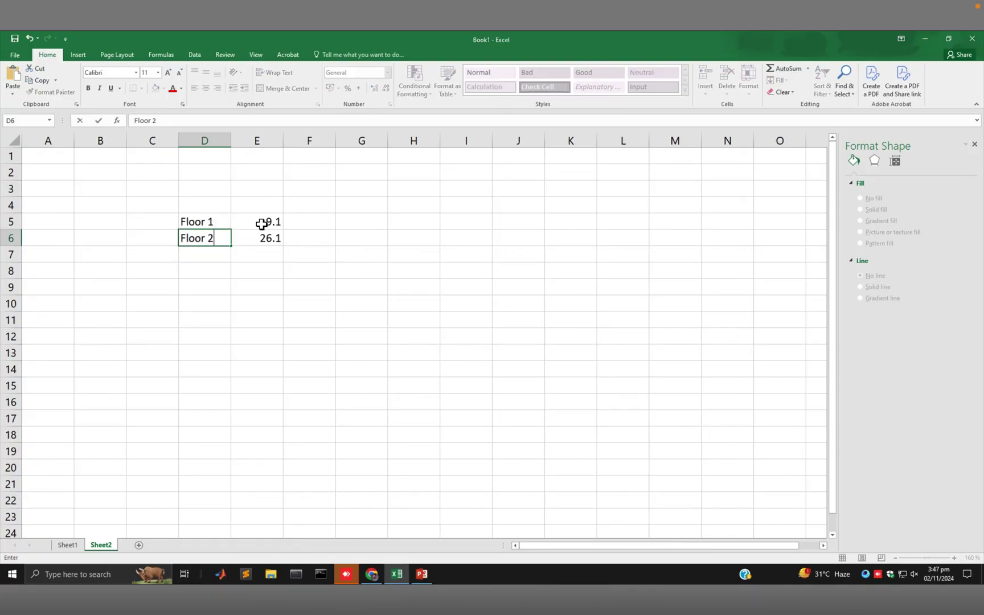
key("Return")
Insert the recommended Clustered Column chart from D5:E6 and move it clear of the data, with its upper left corner in column F.
key("Up")
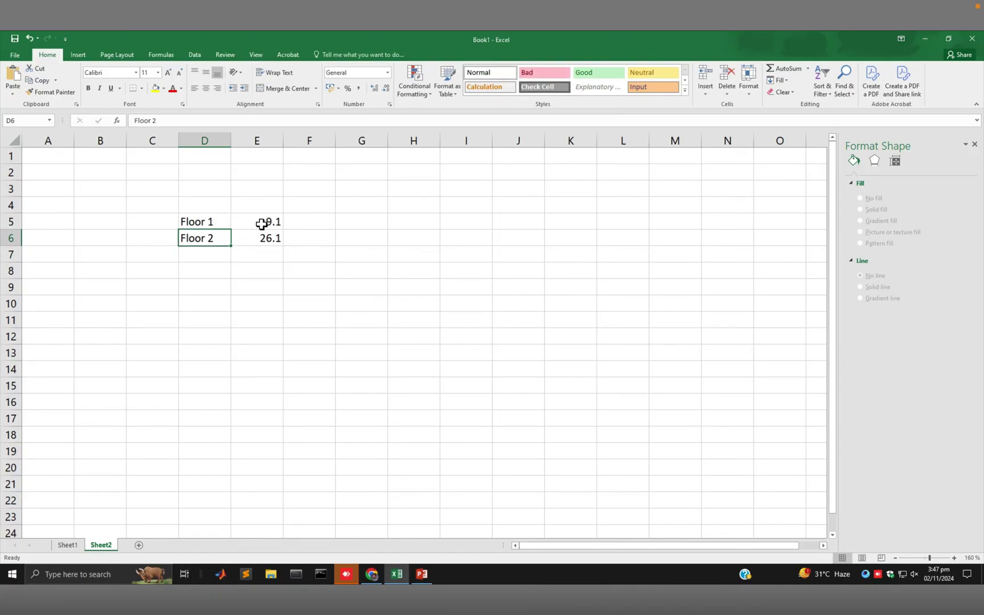
key("Up")
key("shift+Right")
key("shift+Down")
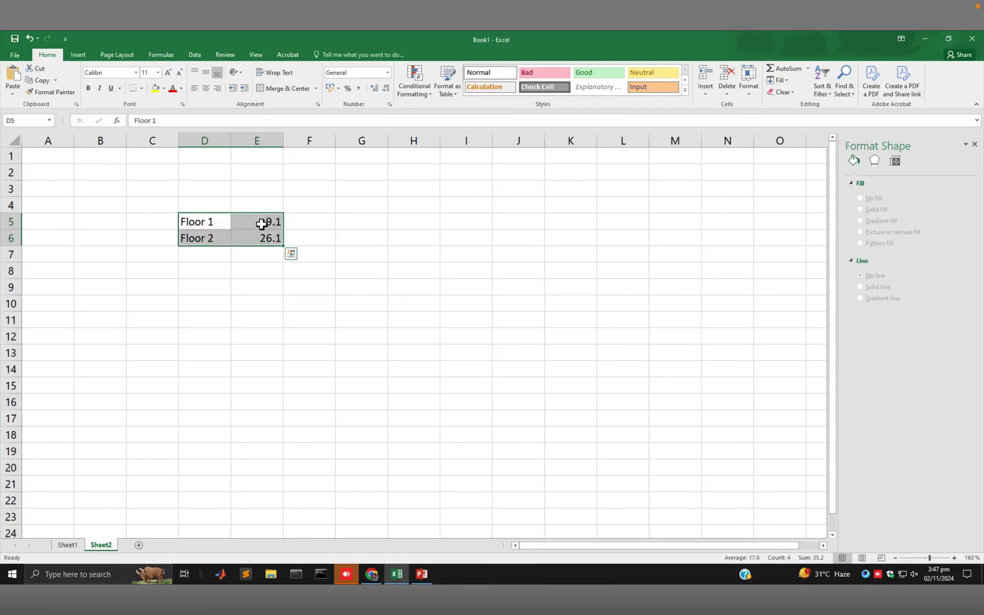
left_click(72, 55)
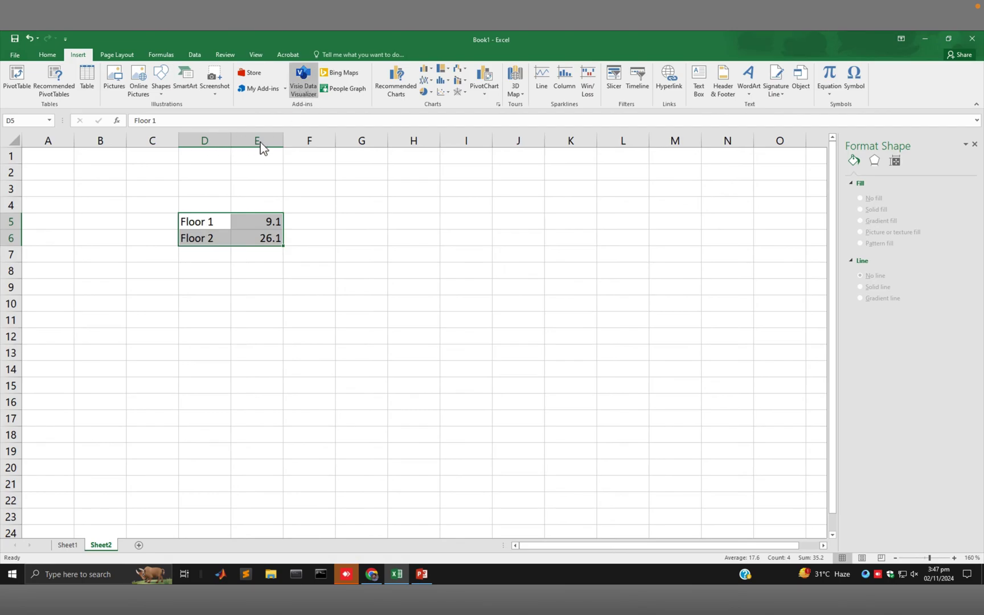
left_click(398, 84)
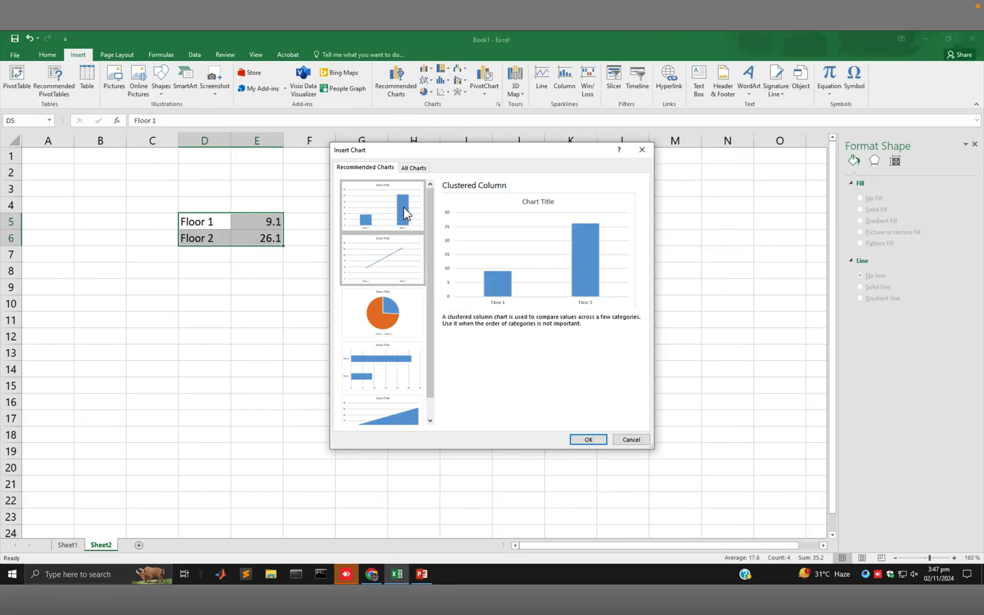
scroll(398, 375, "down", 1)
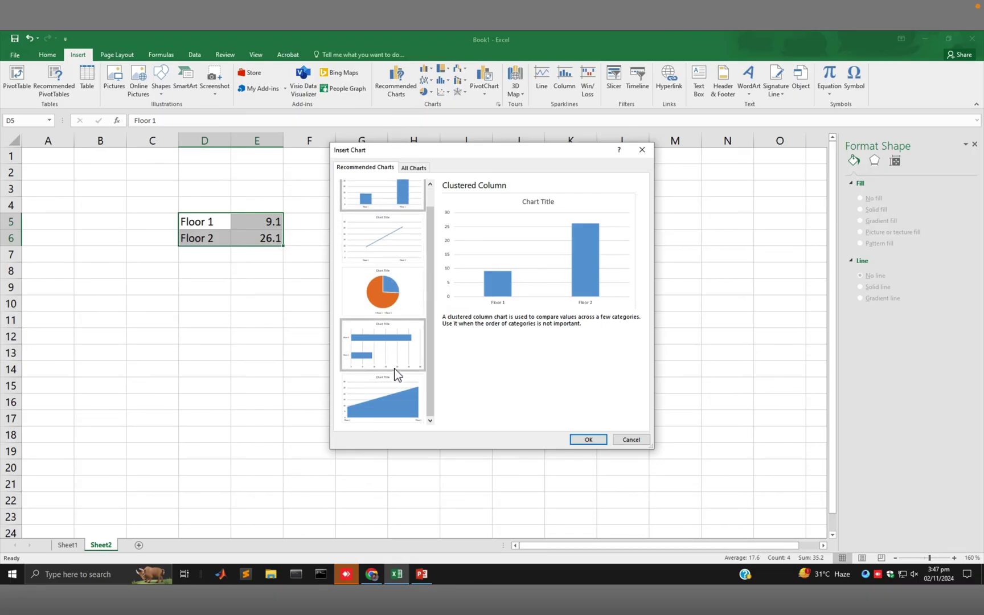
scroll(395, 273, "up", 1)
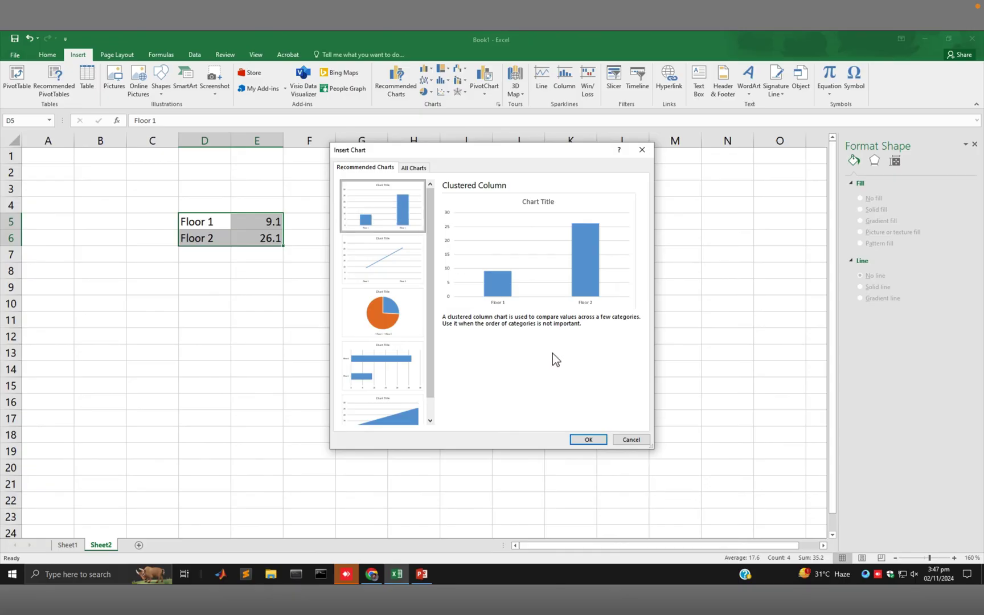
left_click(588, 439)
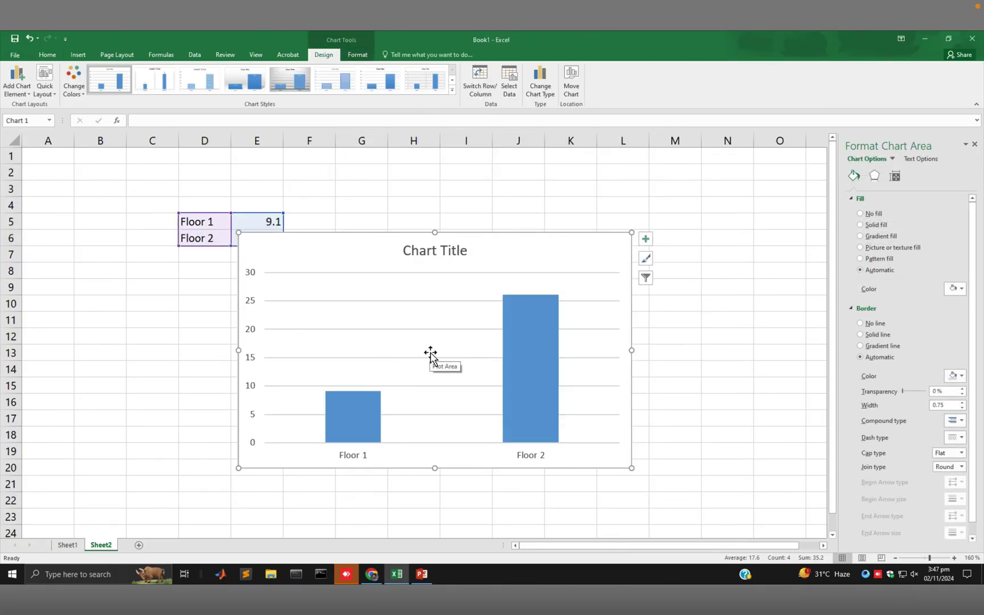
left_click_drag(354, 235, 434, 195)
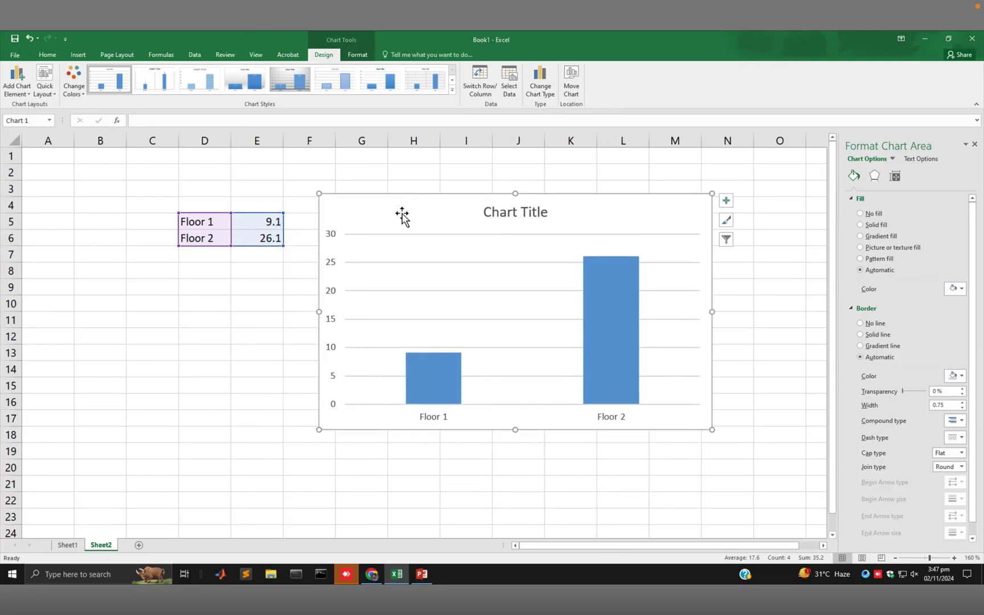
Remove the vertical axis, major gridlines and title from the column chart.
left_click(331, 259)
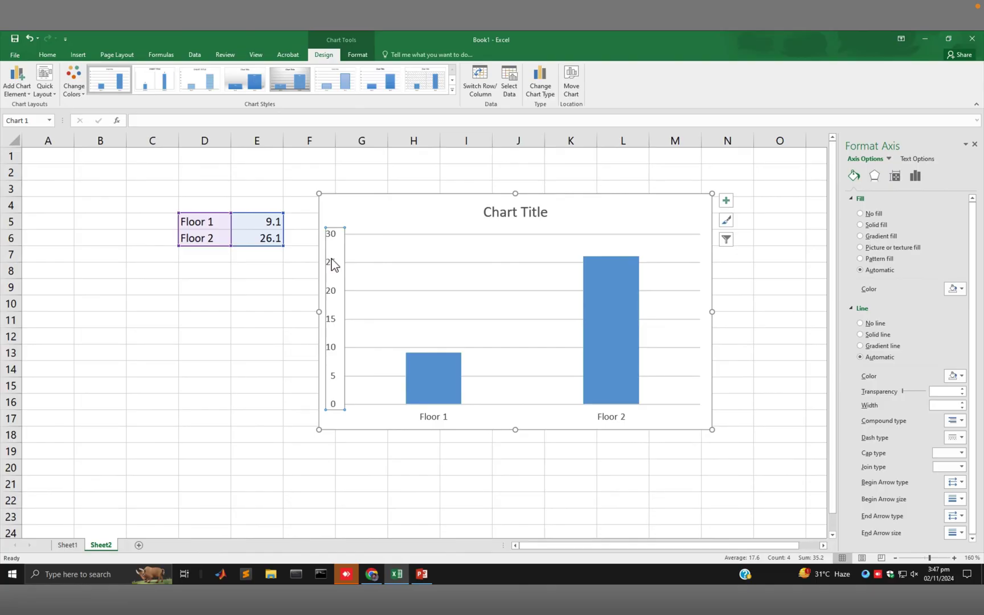
key("Delete")
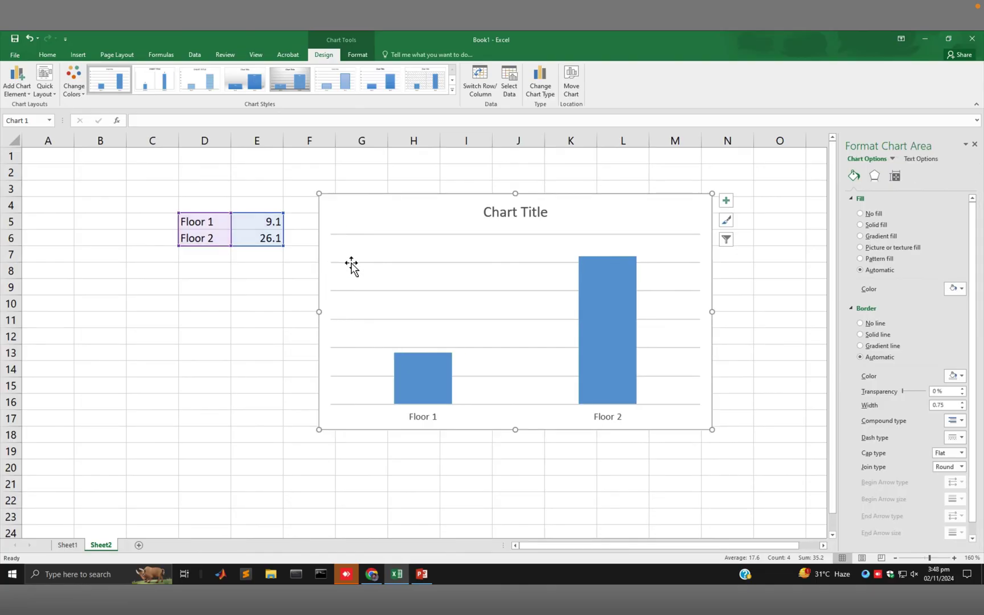
left_click(358, 263)
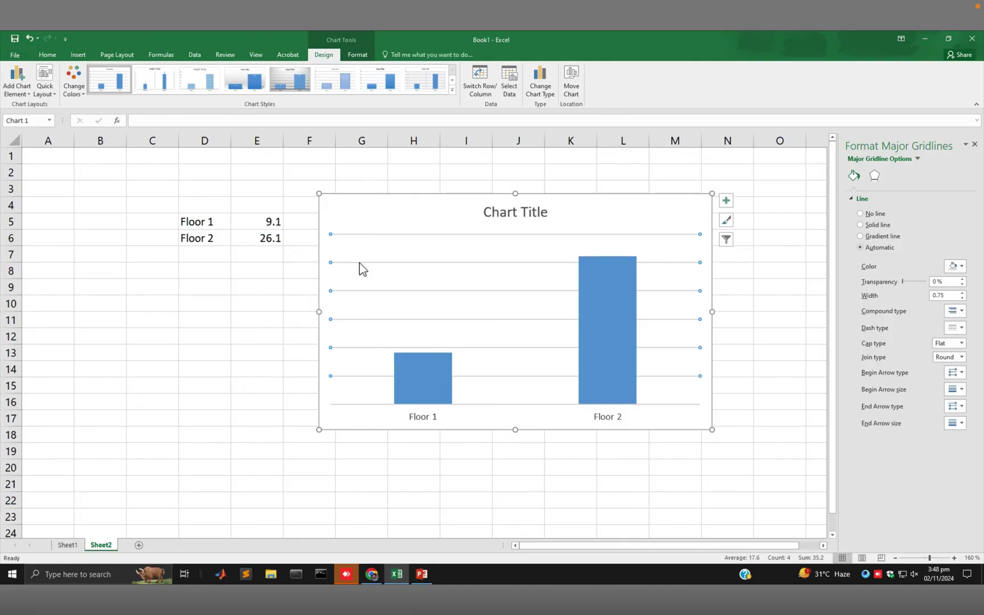
key("Delete")
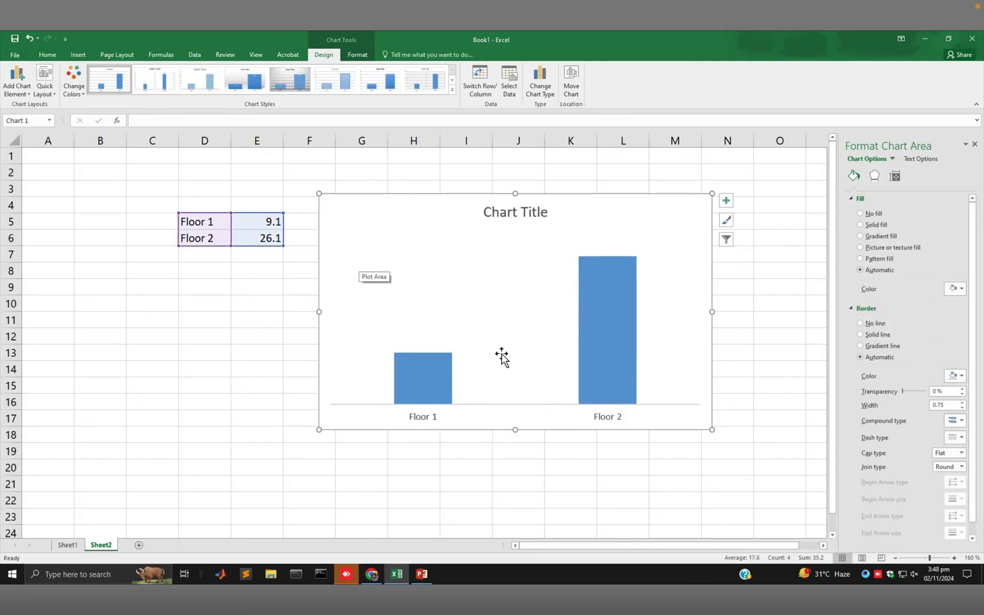
left_click(530, 213)
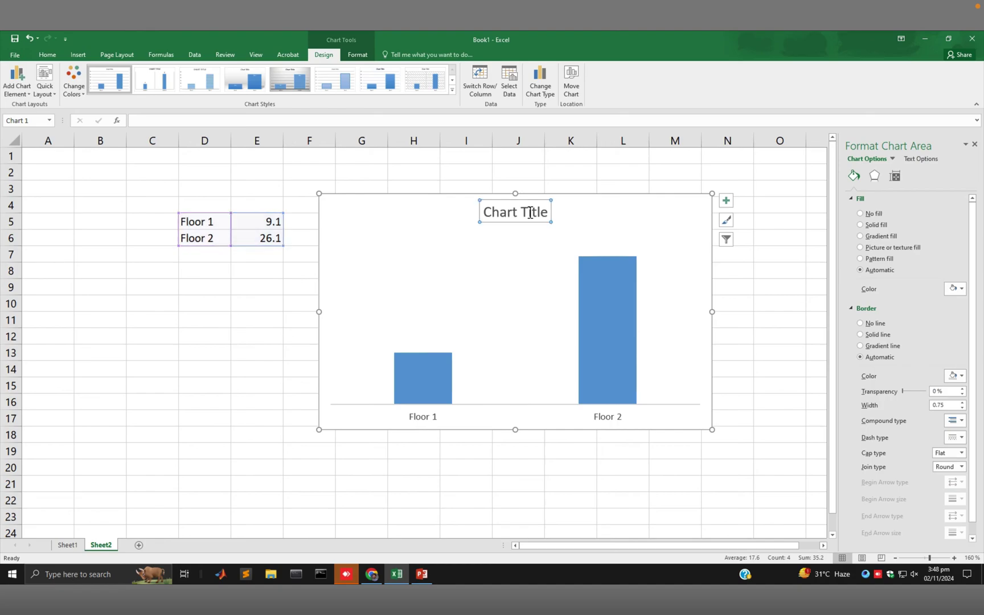
key("Delete")
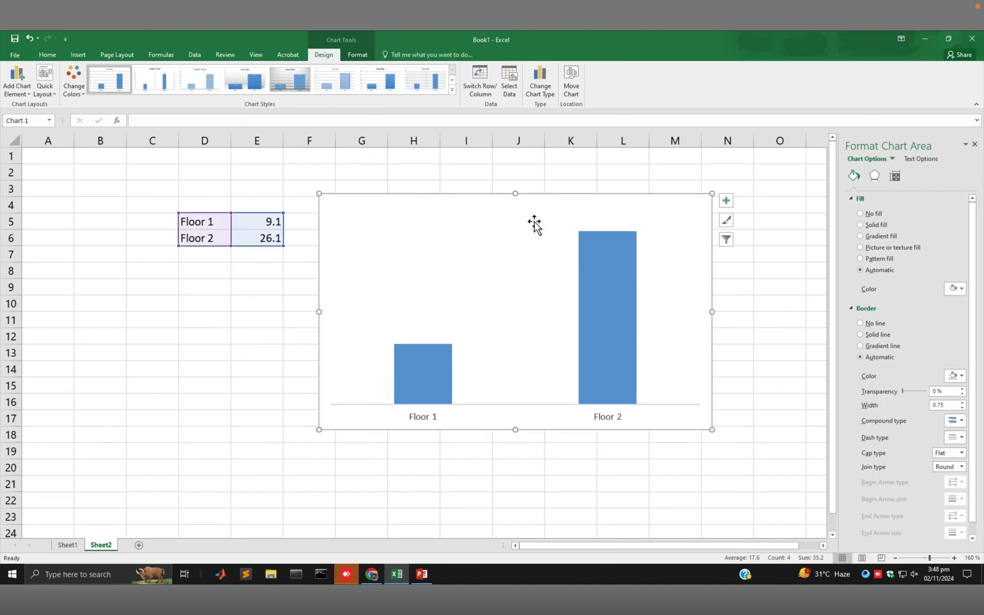
Switch to Chrome and copy the previewed McKinsey chart image about India's nonfarm jobs.
left_click(434, 367)
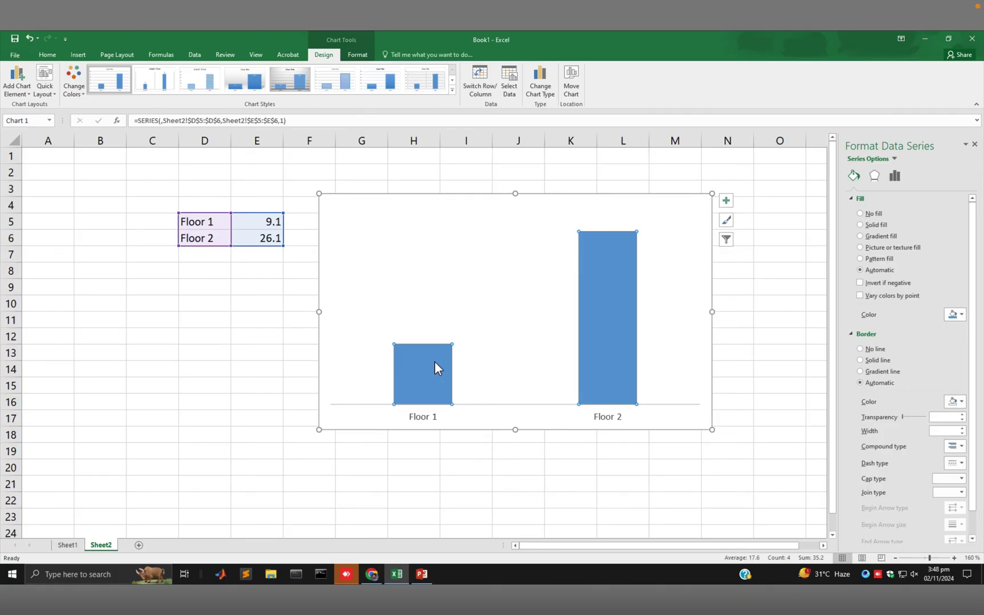
left_click(371, 574)
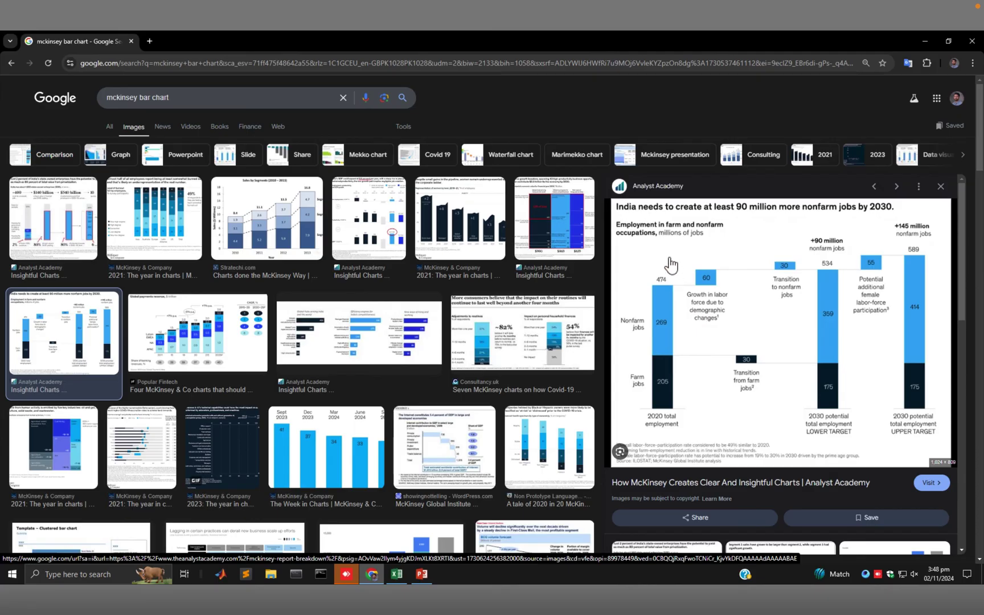
right_click(706, 251)
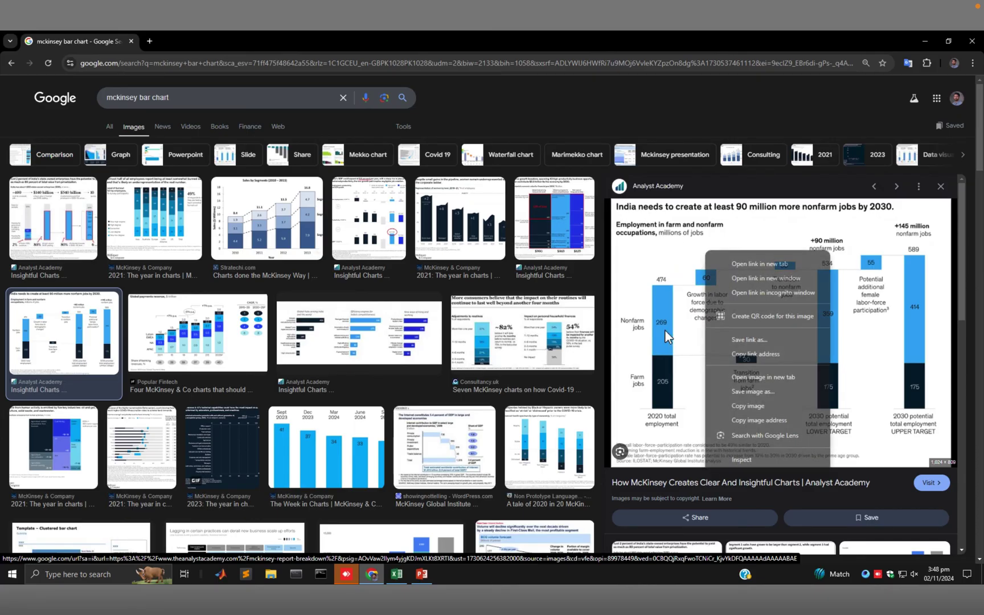
left_click(727, 400)
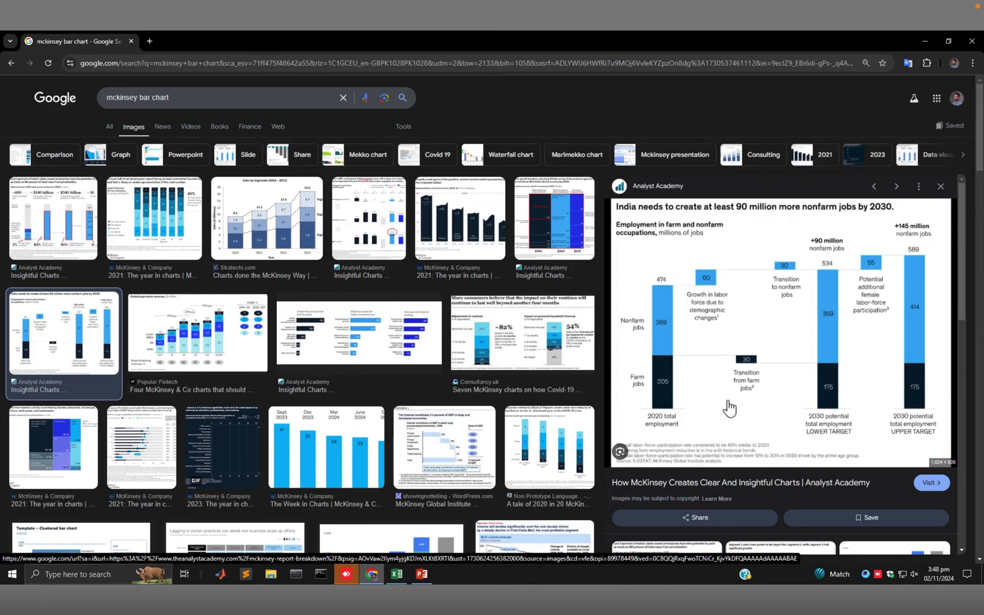
Switch to PowerPoint and paste the copied McKinsey chart onto the blank slide as a picture.
left_click(426, 571)
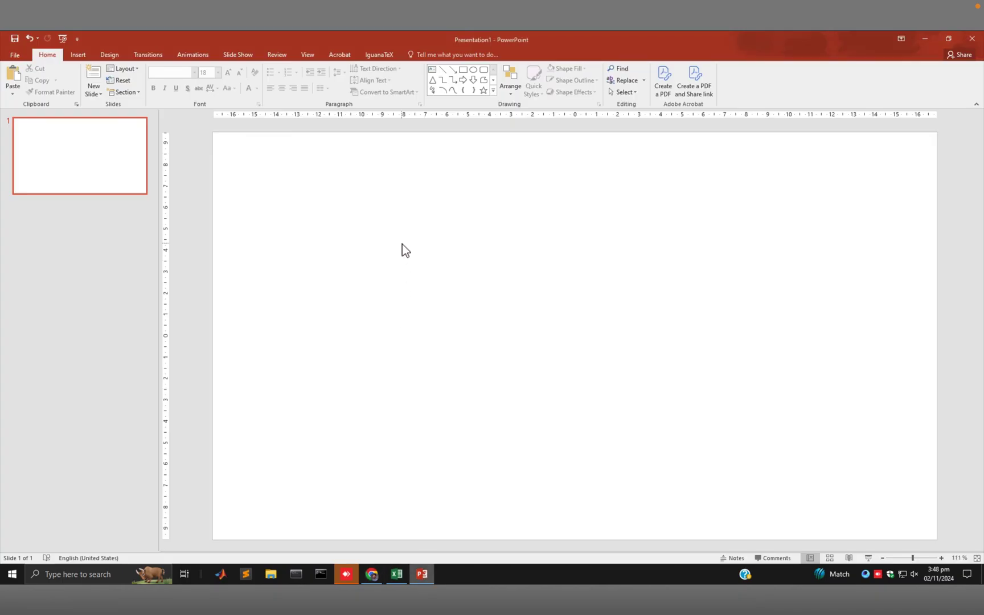
right_click(379, 182)
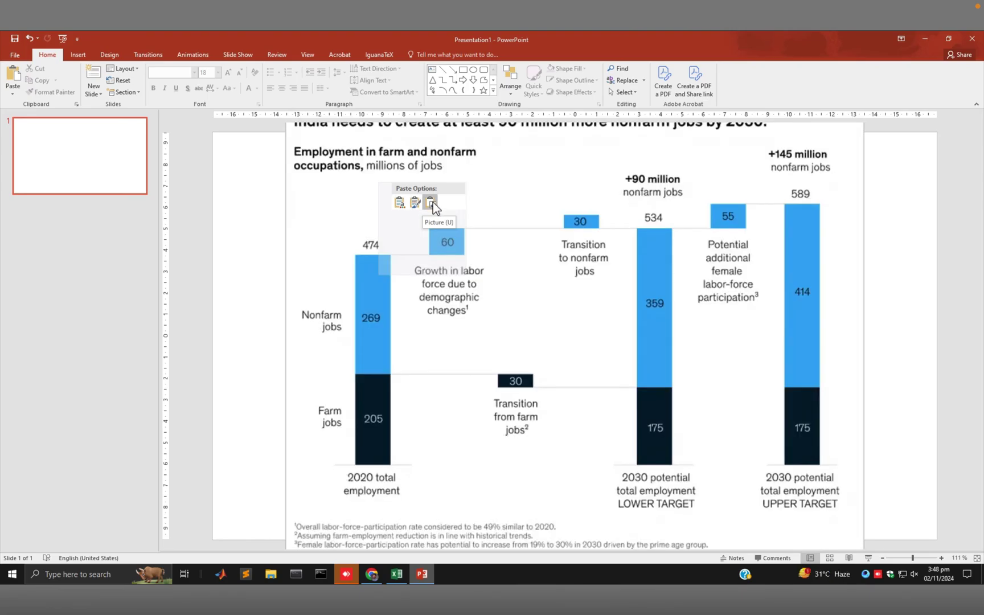
left_click(432, 201)
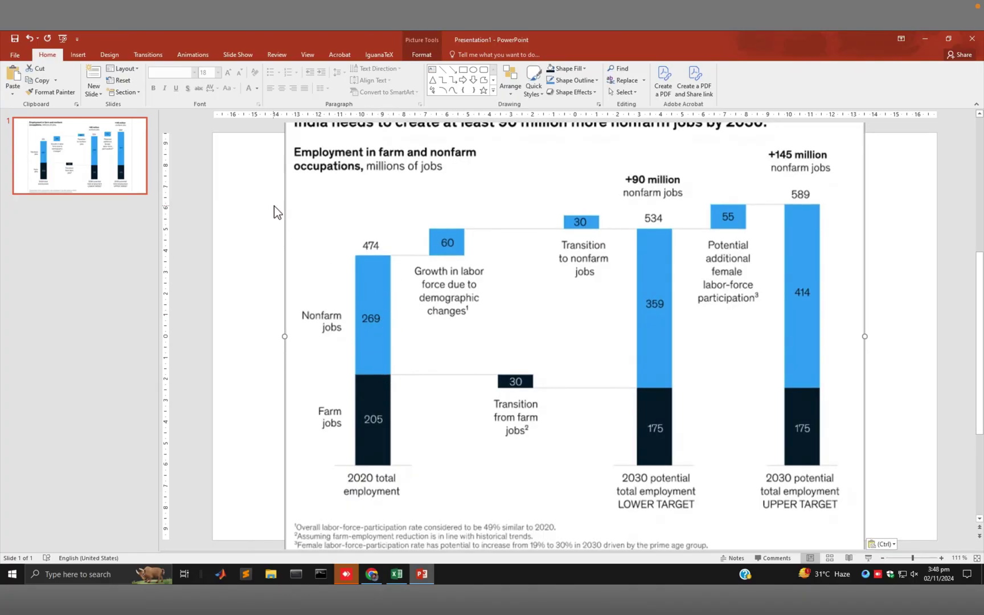
Sample the light blue of the 2020 nonfarm jobs bar with the Eyedropper, open its custom RGB values and switch back to Excel.
left_click(575, 67)
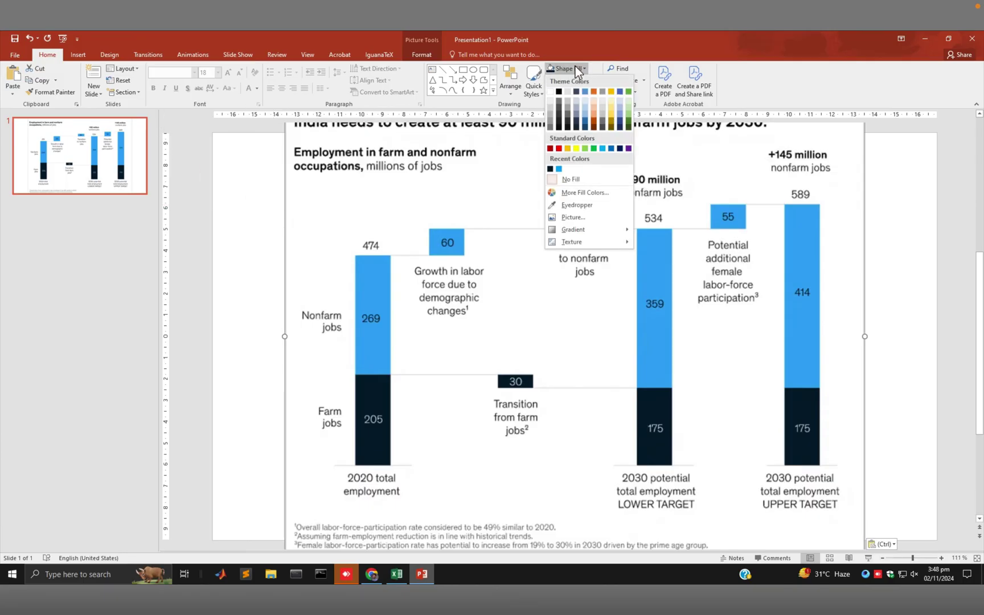
left_click(576, 204)
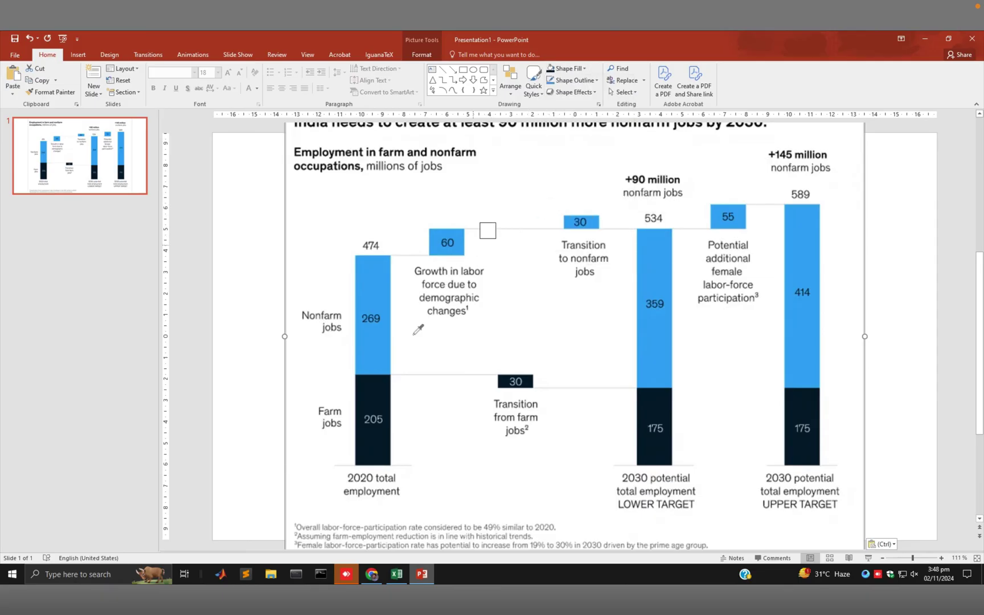
left_click(380, 348)
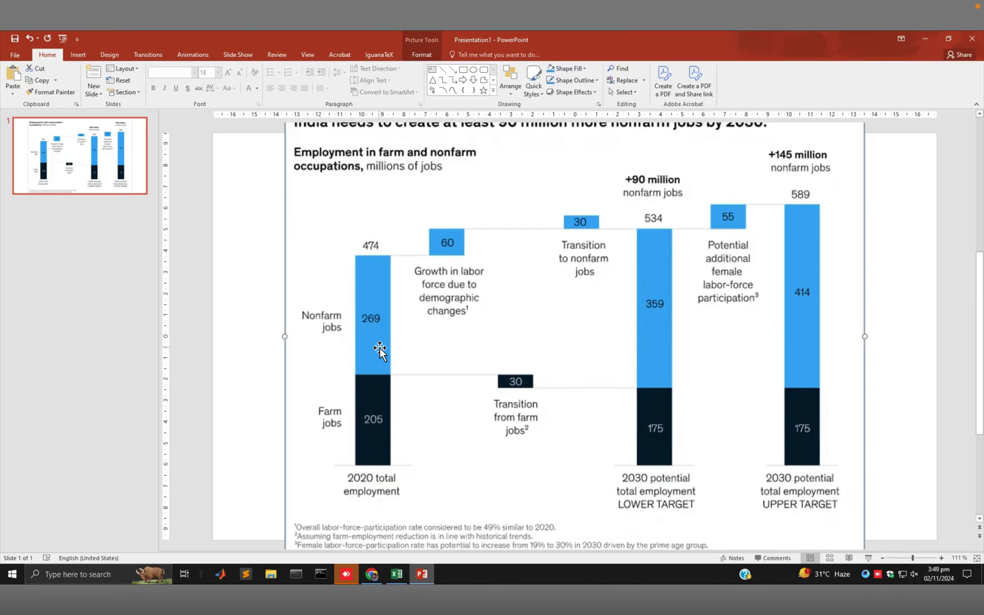
left_click(577, 70)
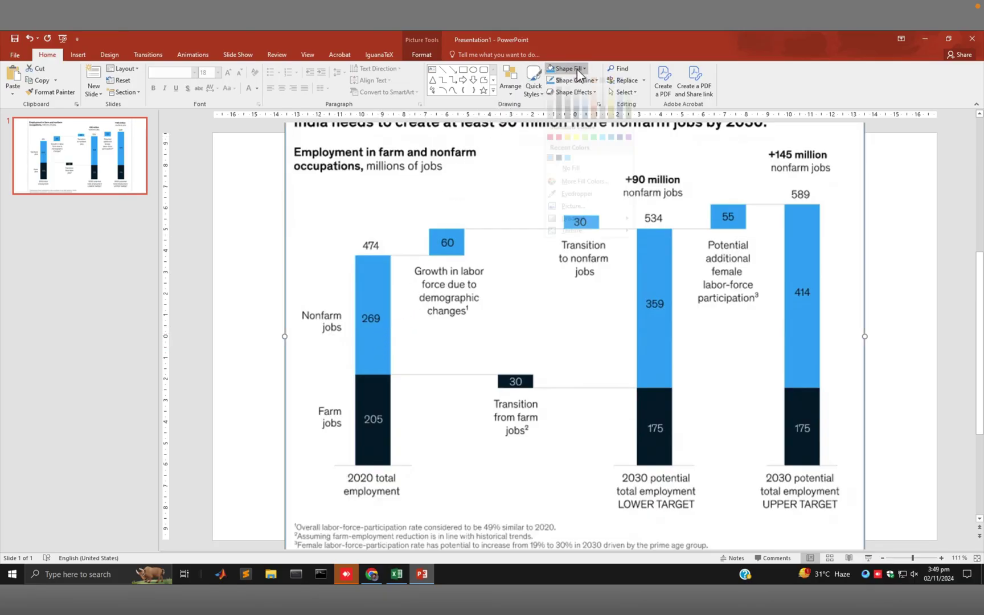
left_click(618, 192)
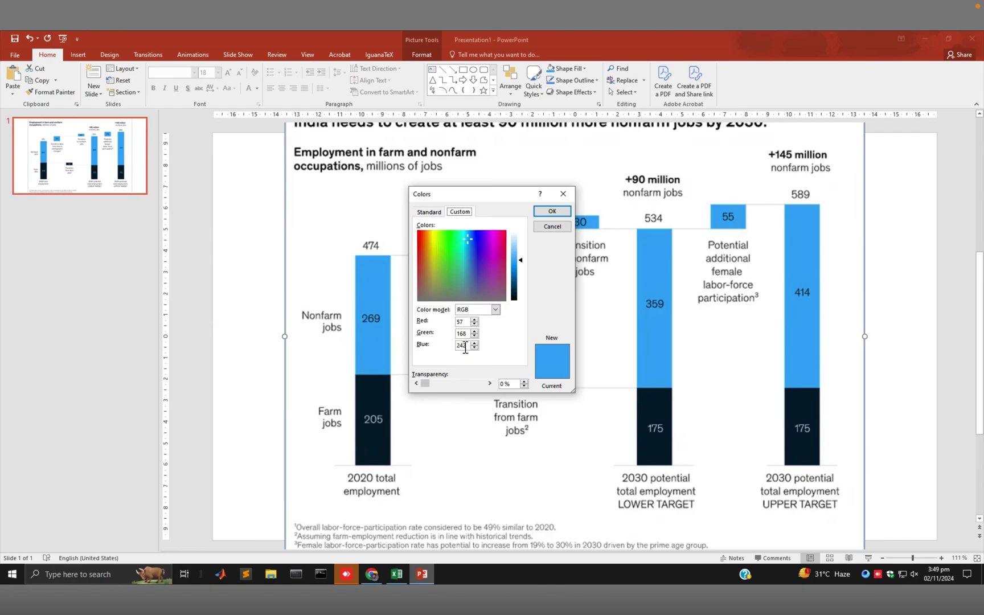
left_click(397, 575)
mouse_move(433, 375)
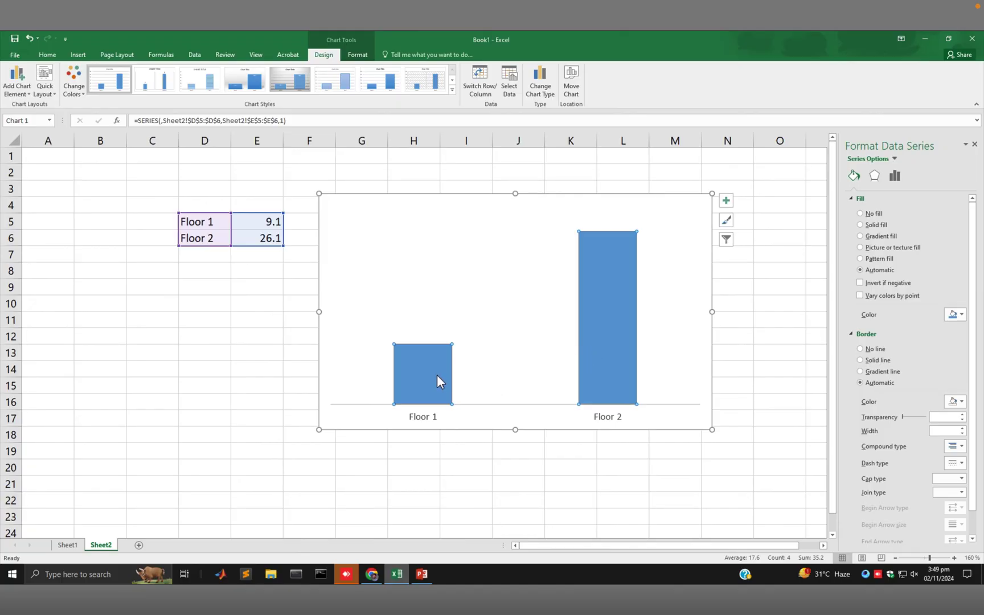
left_click(958, 315)
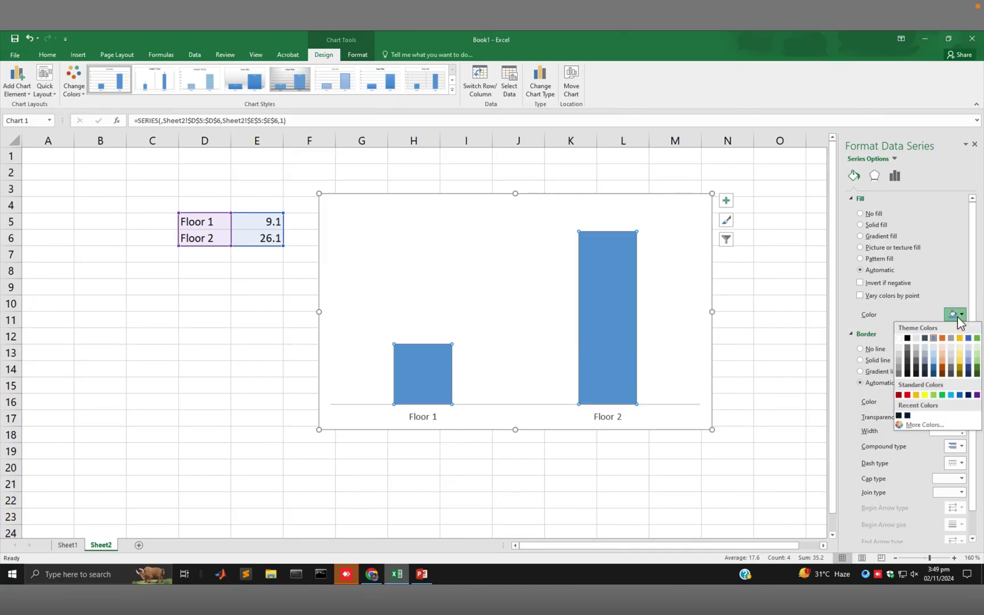
left_click(975, 146)
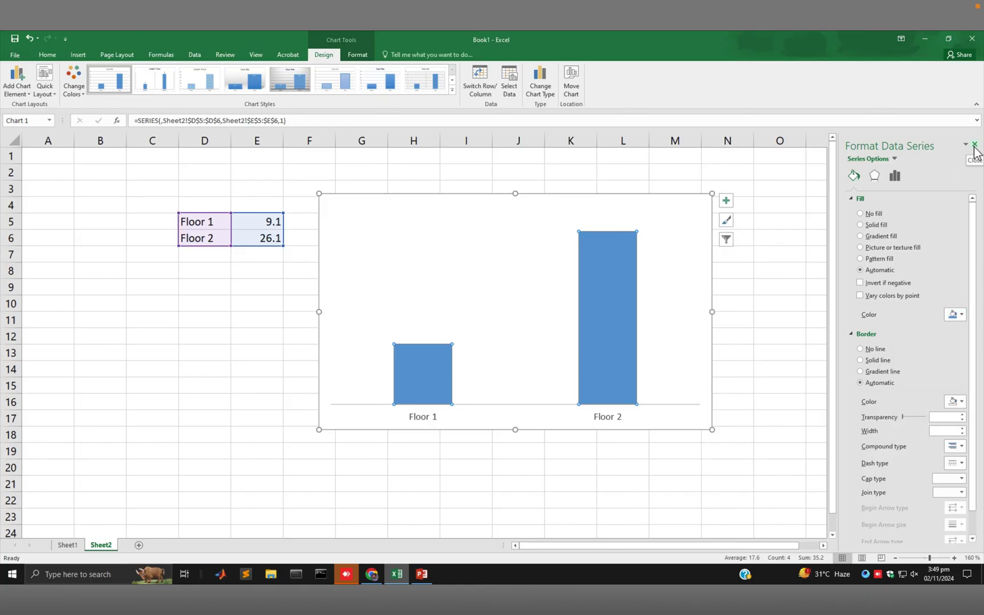
left_click(975, 146)
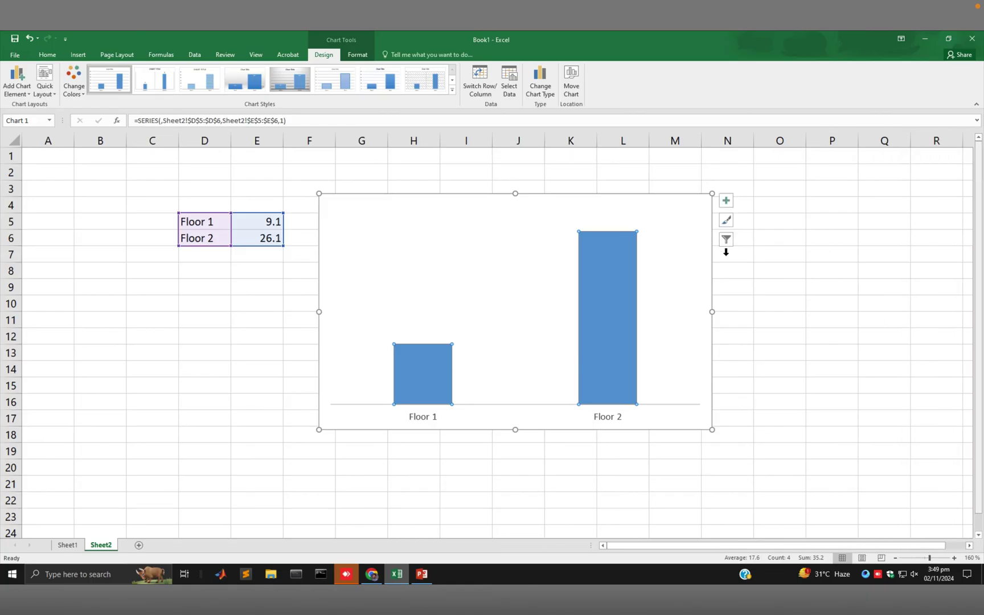
Select only the Floor 1 column in the chart and give it a light orange solid fill.
double_click(435, 363)
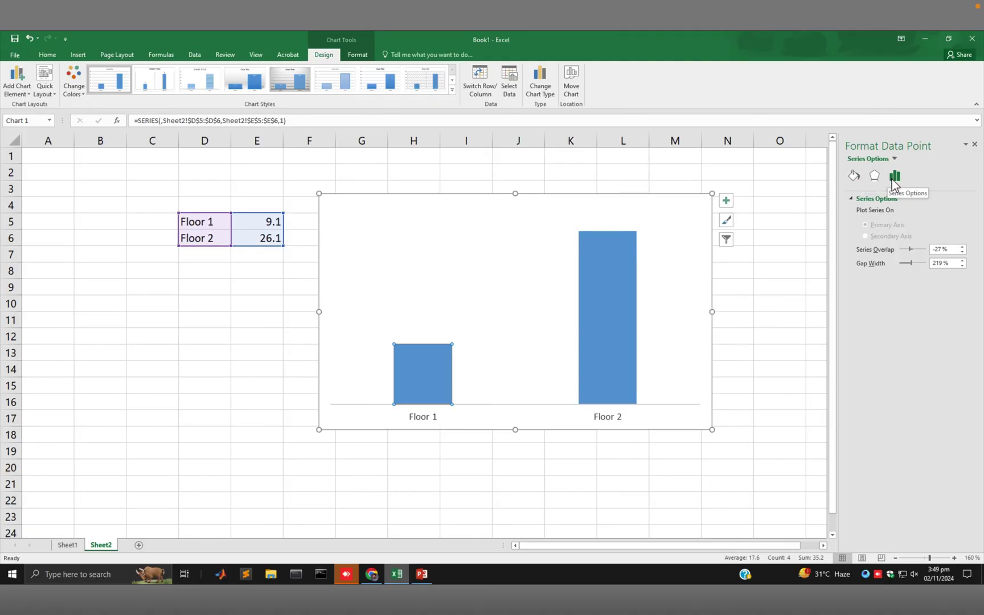
left_click(857, 179)
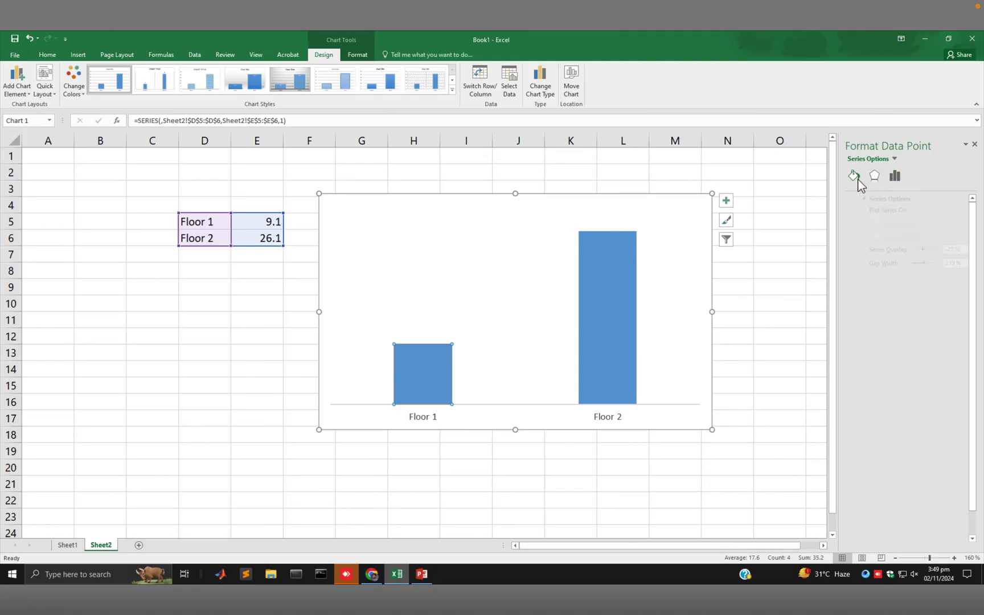
mouse_move(763, 7)
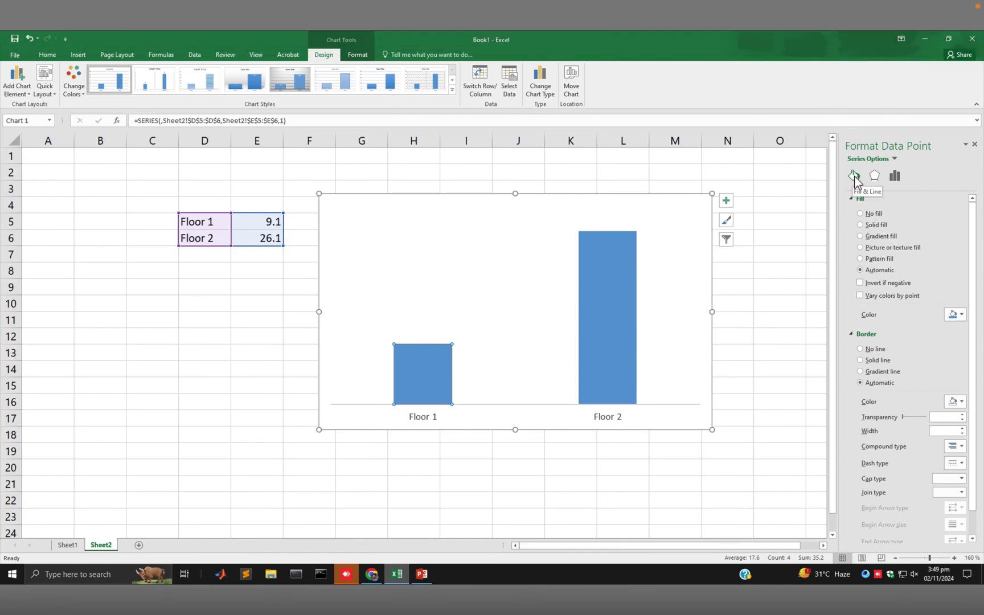
left_click(956, 316)
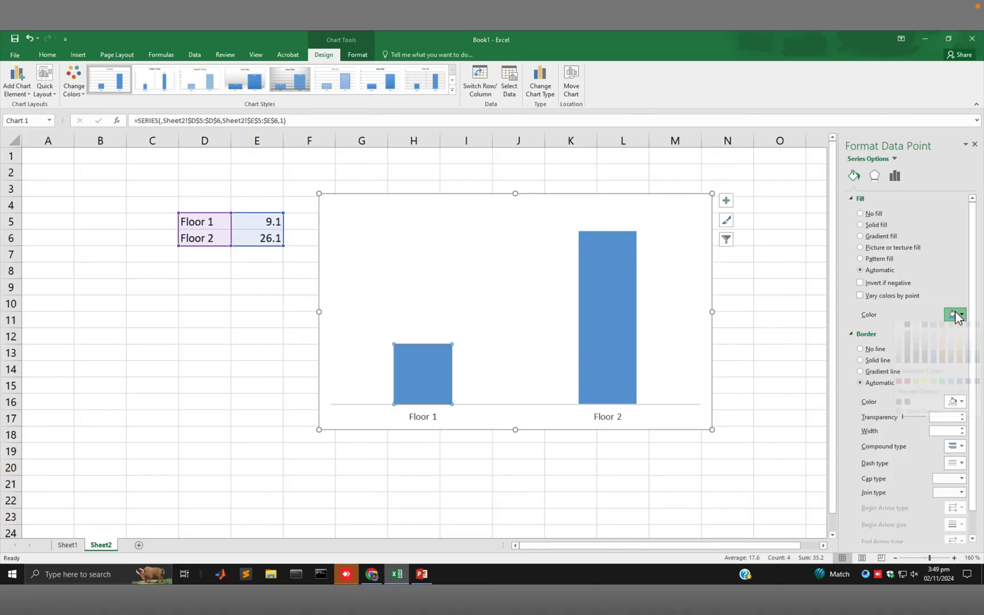
left_click(943, 360)
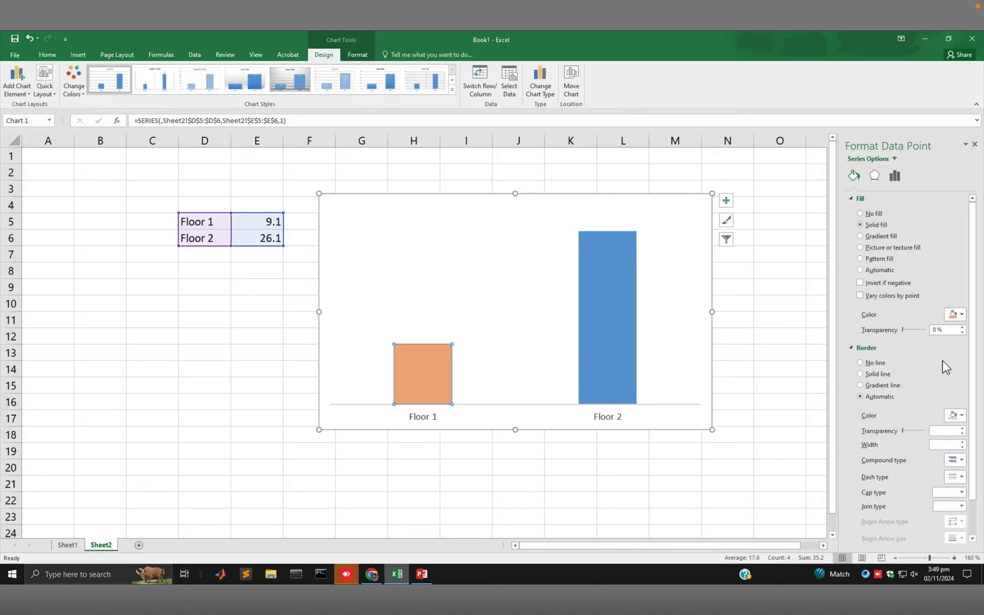
Set the Floor 1 column's fill to the custom RGB color 57, 168, 242, checking the values against the sampled blue in PowerPoint.
left_click(962, 316)
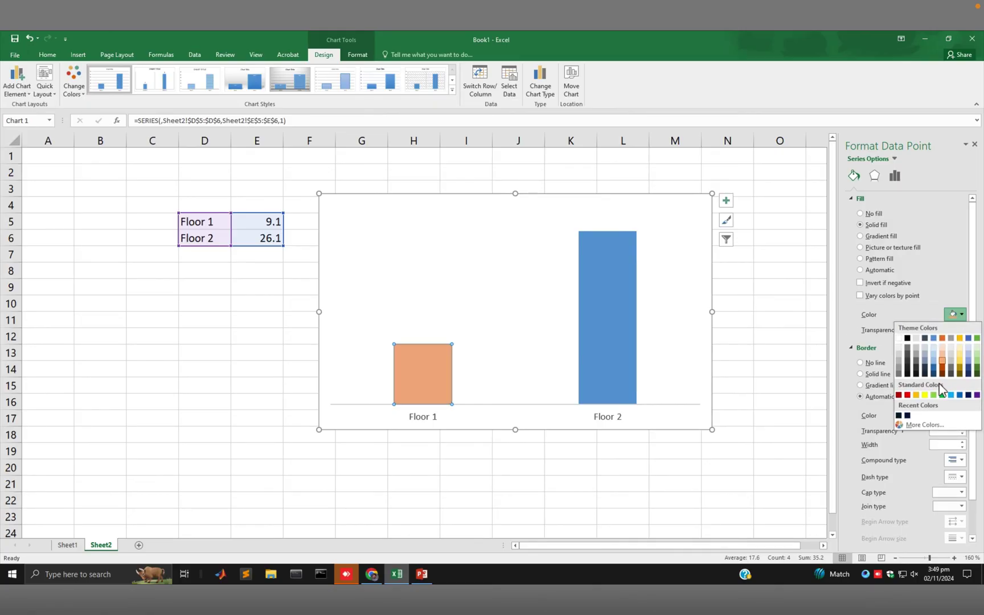
left_click(929, 420)
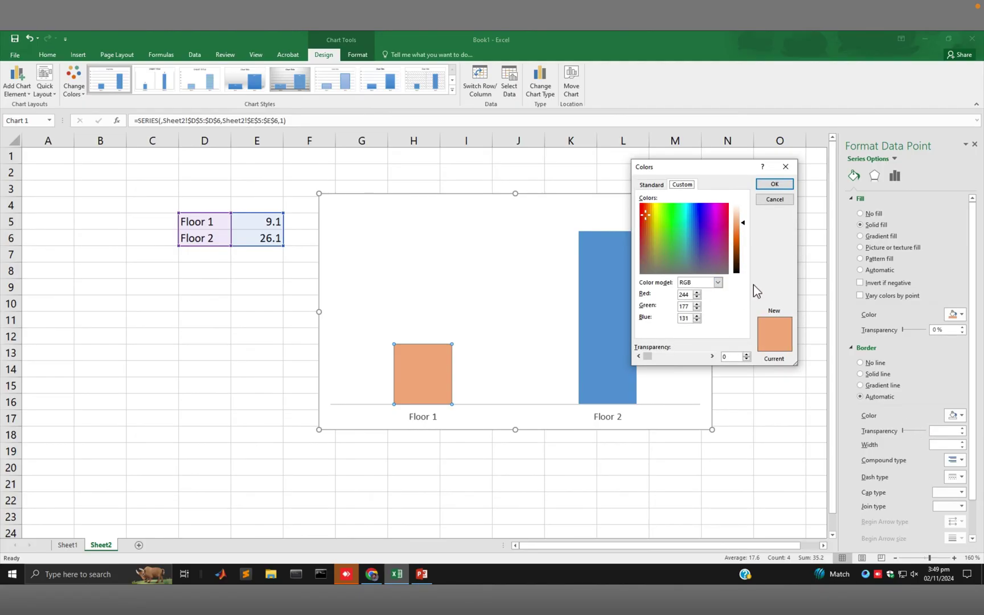
left_click(424, 576)
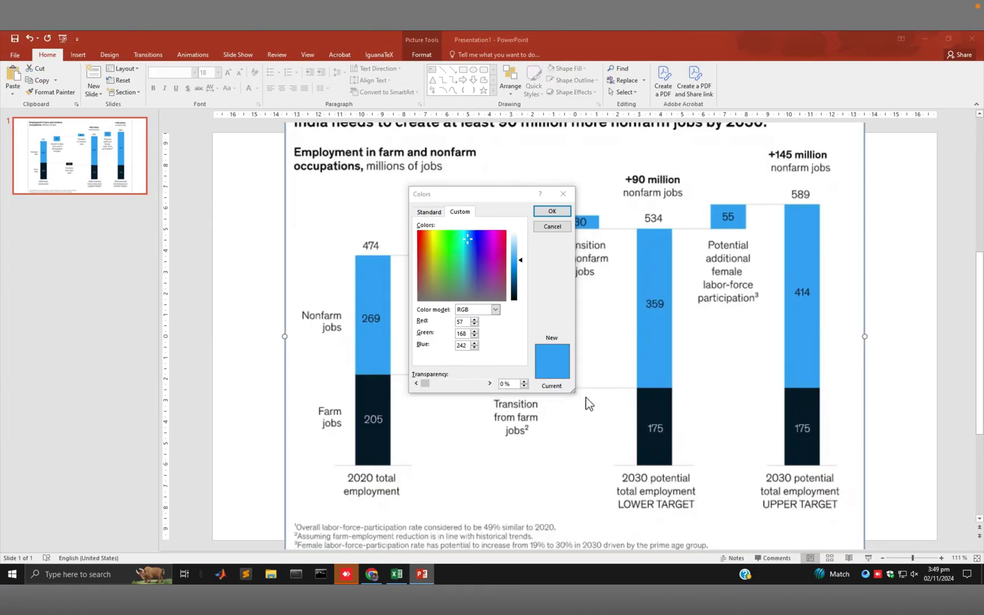
left_click(397, 575)
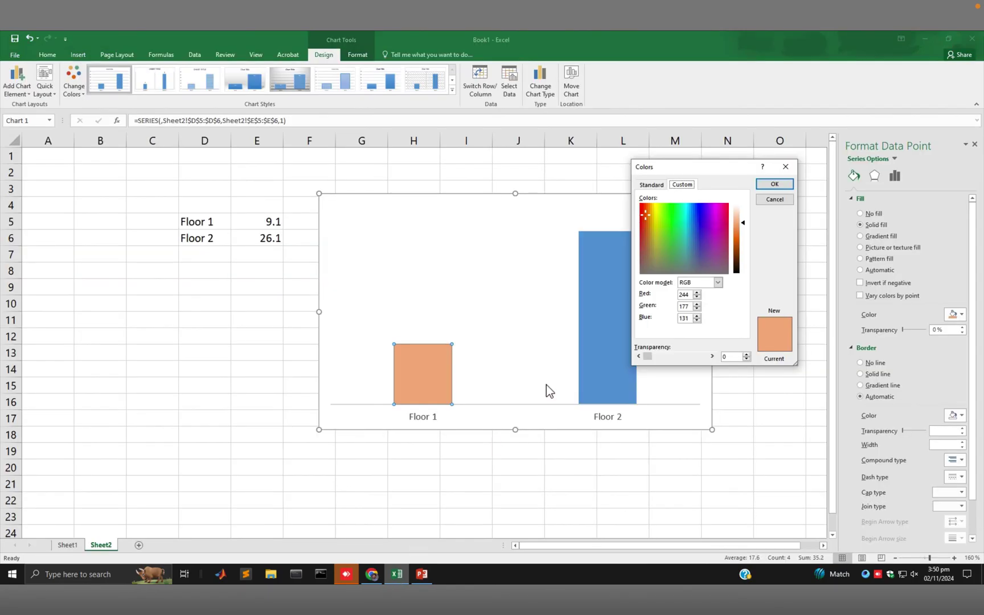
double_click(686, 297)
type("57")
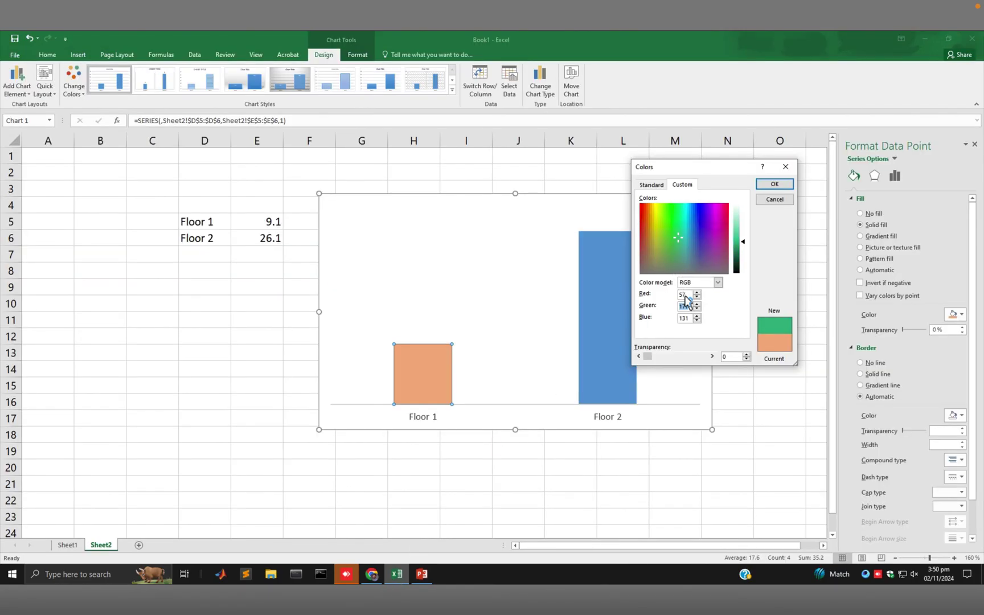
type("168")
key("Tab")
type("242")
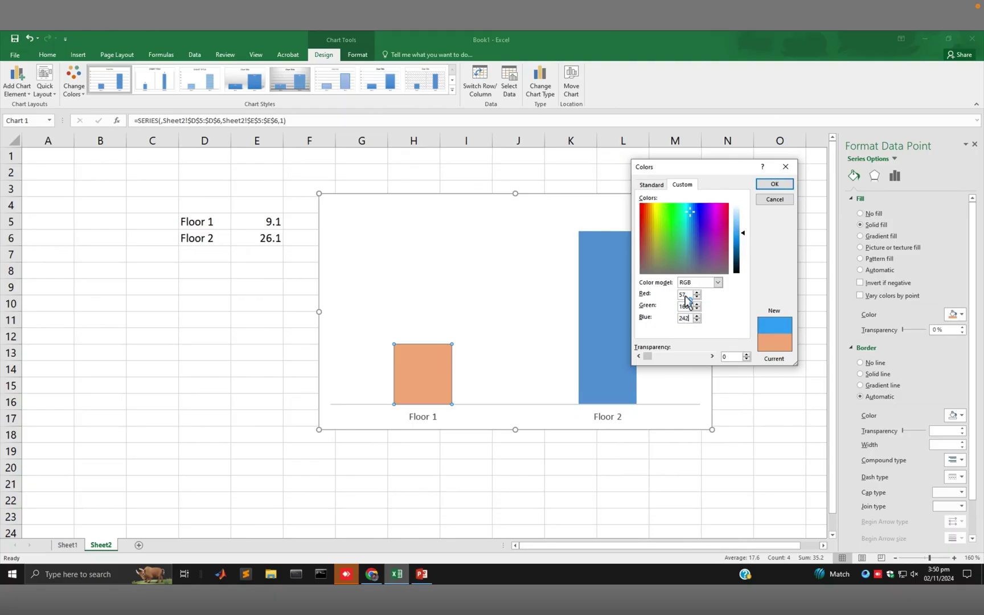
left_click(779, 184)
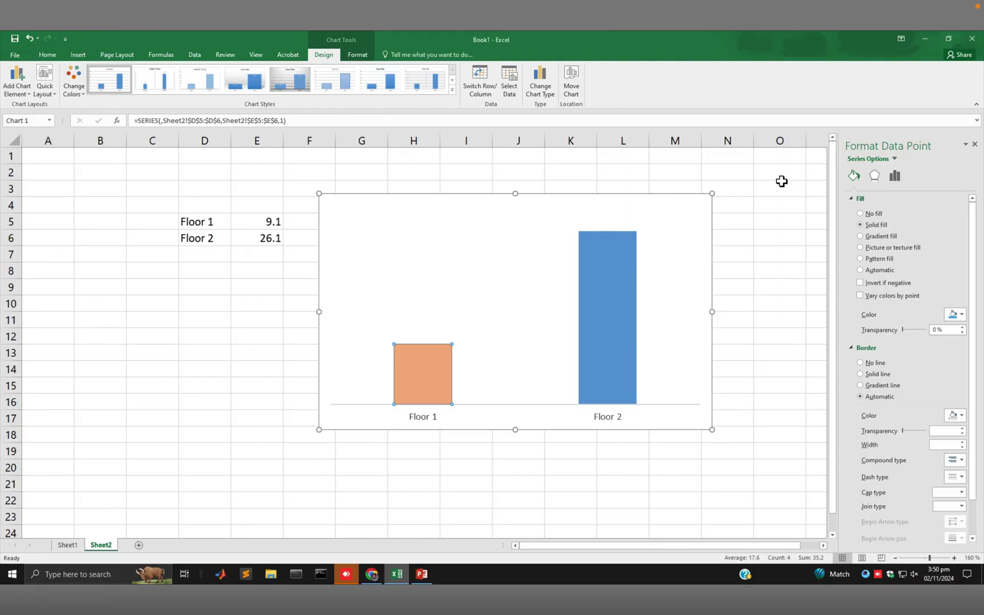
In PowerPoint, sample the dark navy of the lower-target farm jobs bar with the Eyedropper, open its custom RGB values and return to Excel.
left_click(427, 572)
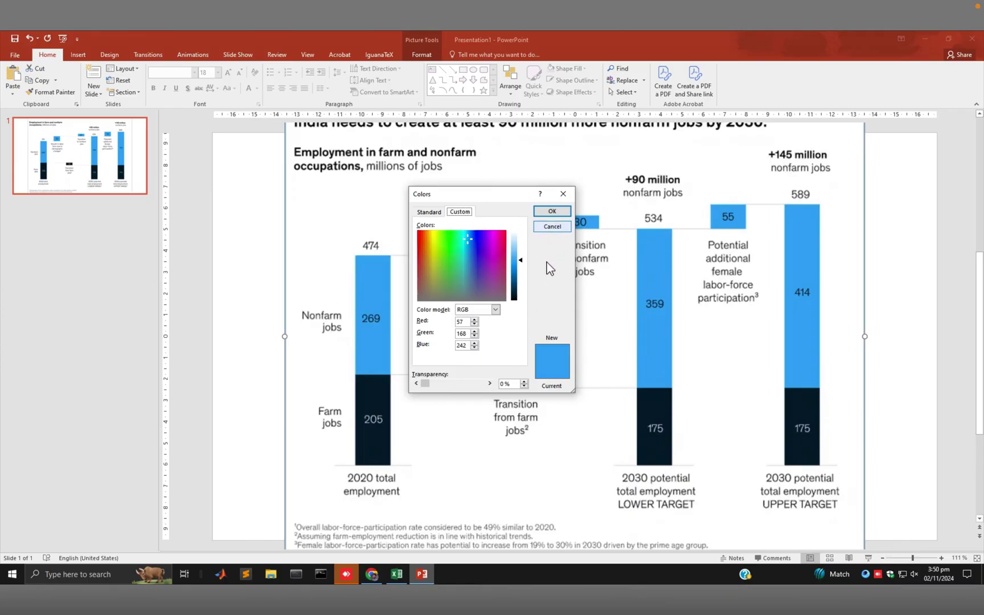
left_click(552, 227)
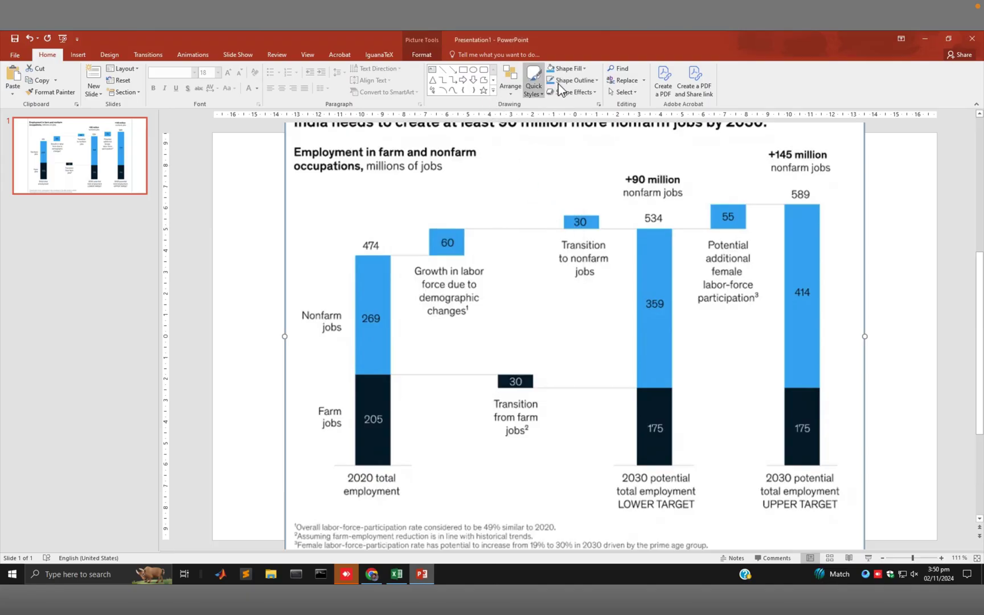
left_click(578, 72)
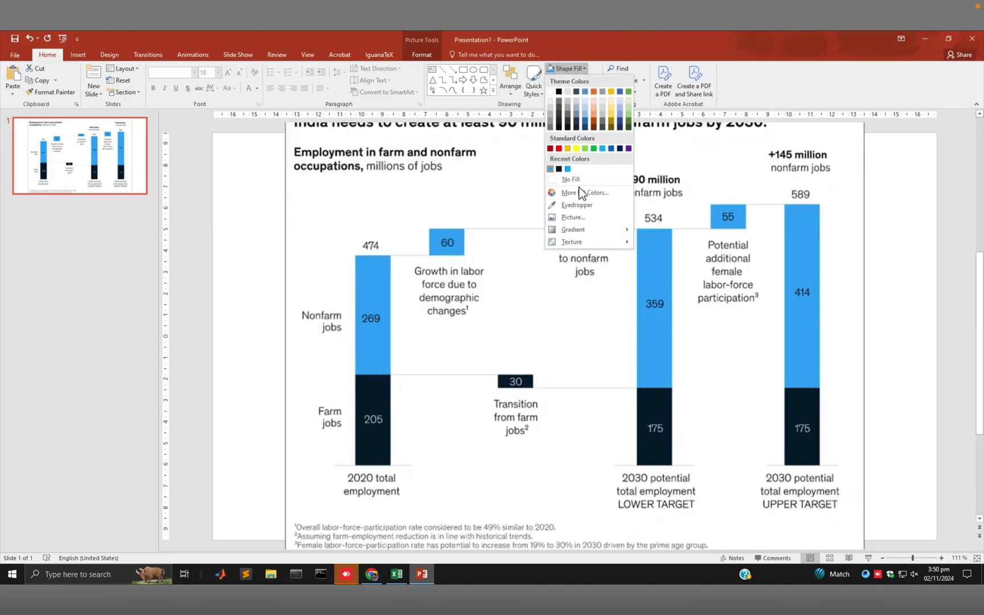
left_click(578, 202)
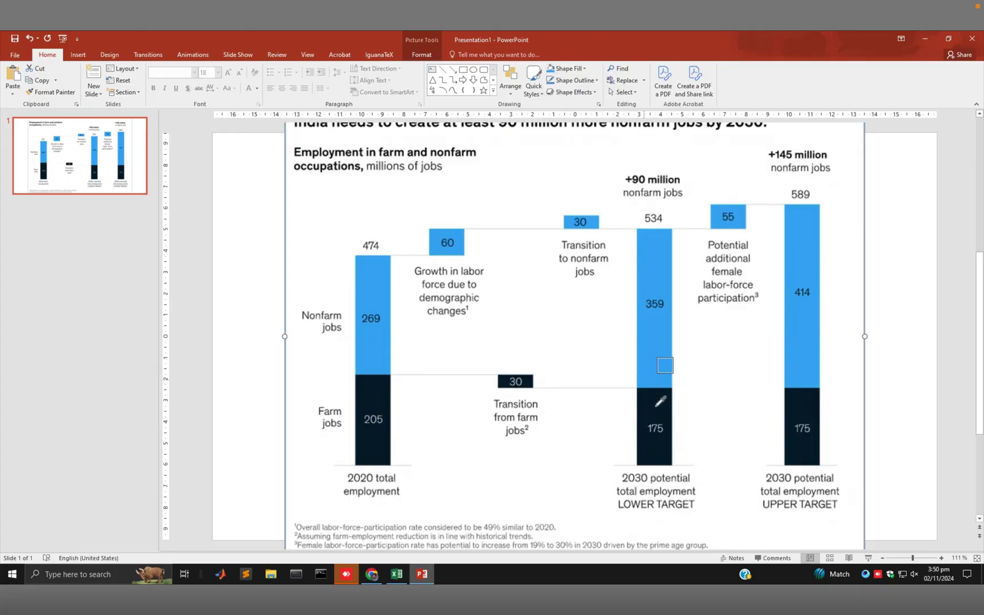
left_click(659, 401)
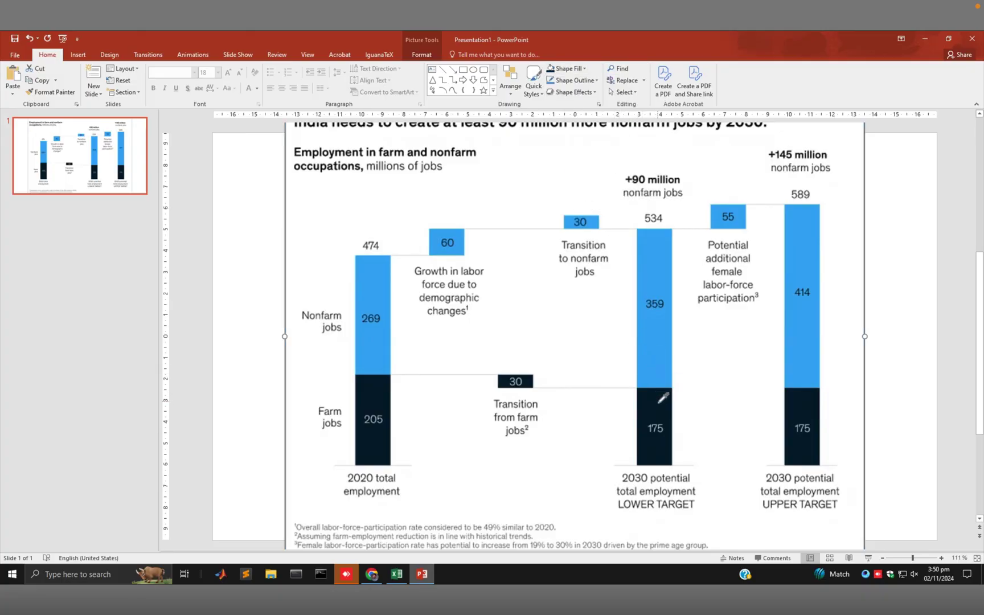
left_click(569, 70)
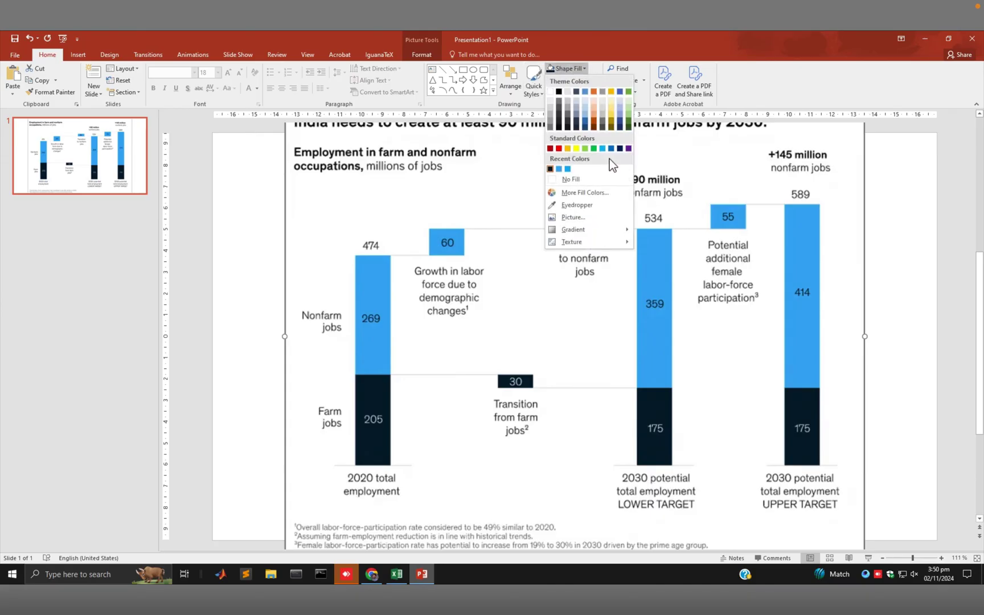
left_click(601, 193)
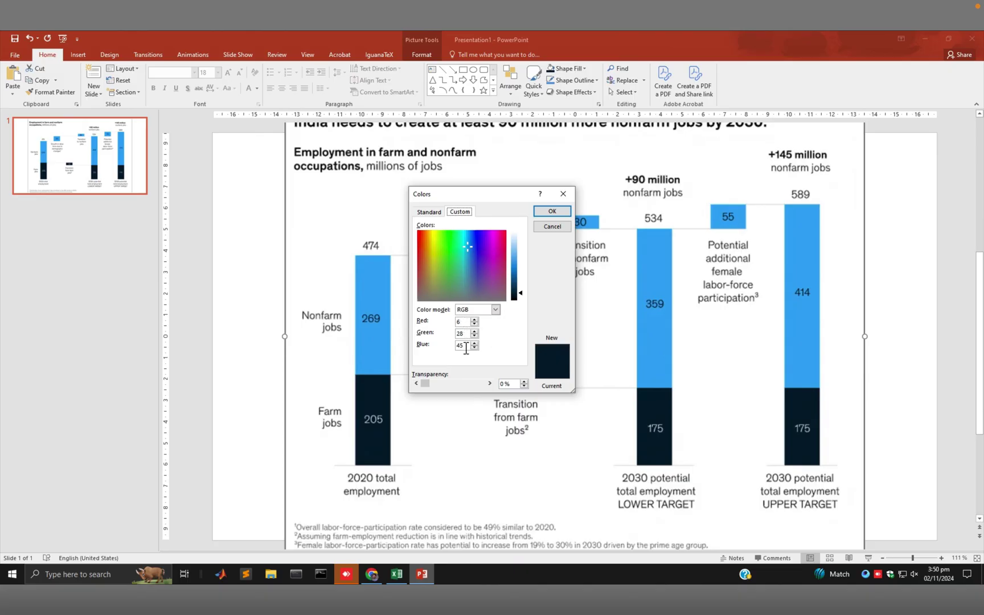
left_click(400, 571)
Fill only the Floor 2 column with the custom RGB color 6, 28, 45.
key("ctrl+z")
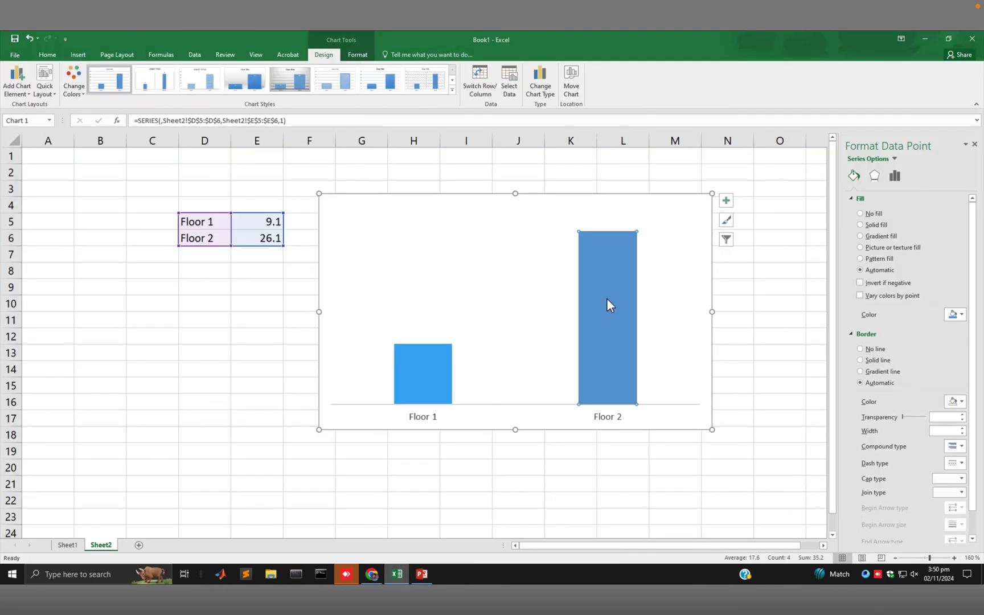
left_click(959, 318)
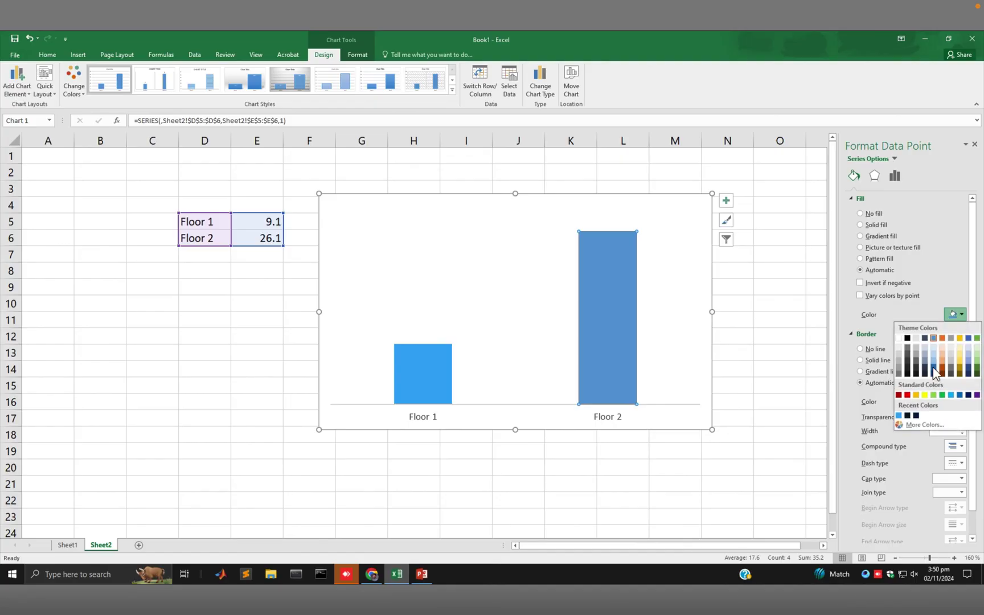
left_click(921, 424)
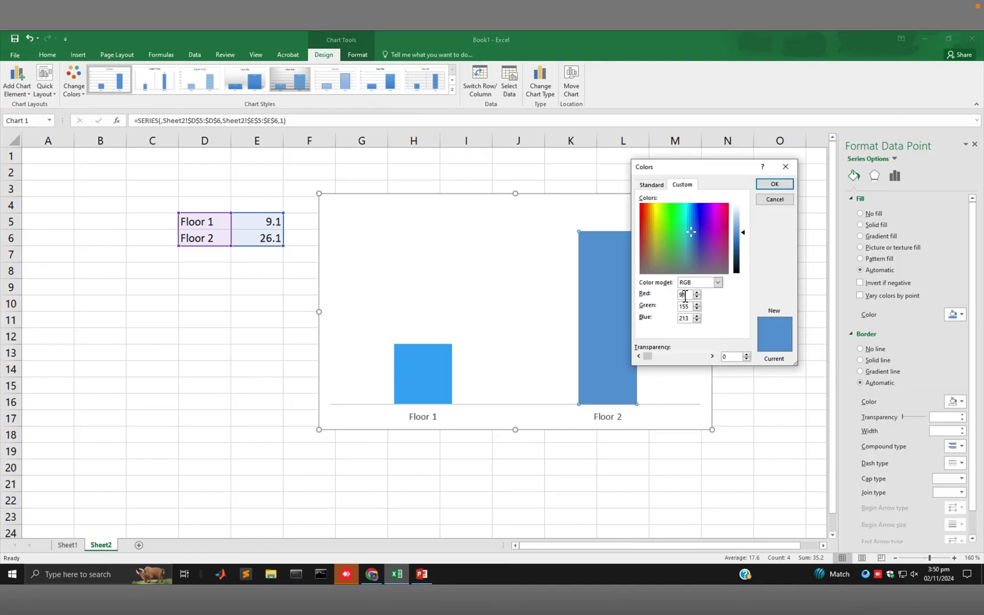
type("6")
key("Tab")
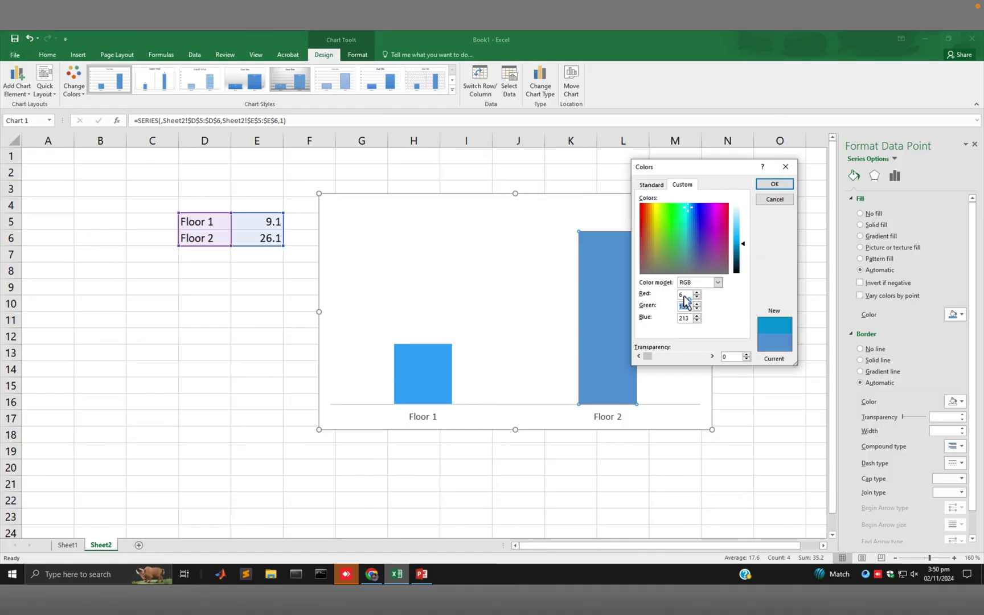
type("28")
key("Tab")
type("50")
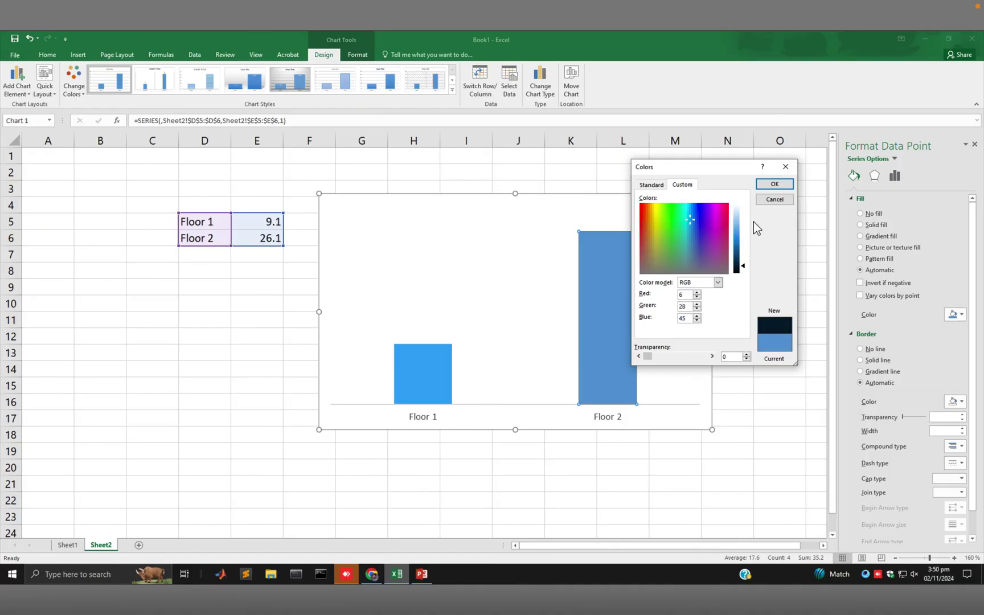
left_click(775, 184)
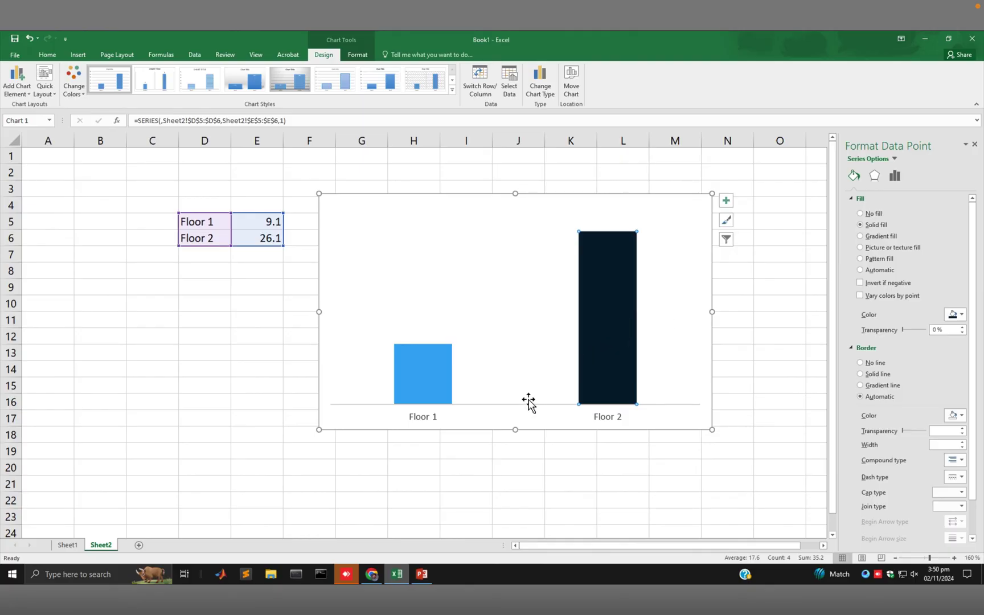
Give the chart's horizontal axis a solid black line.
left_click(365, 404)
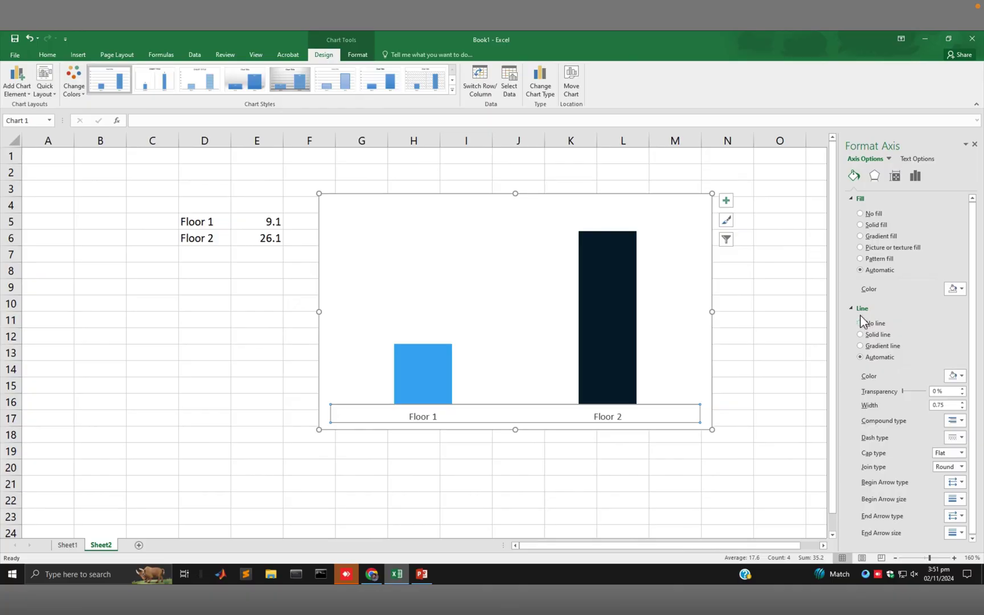
left_click(952, 375)
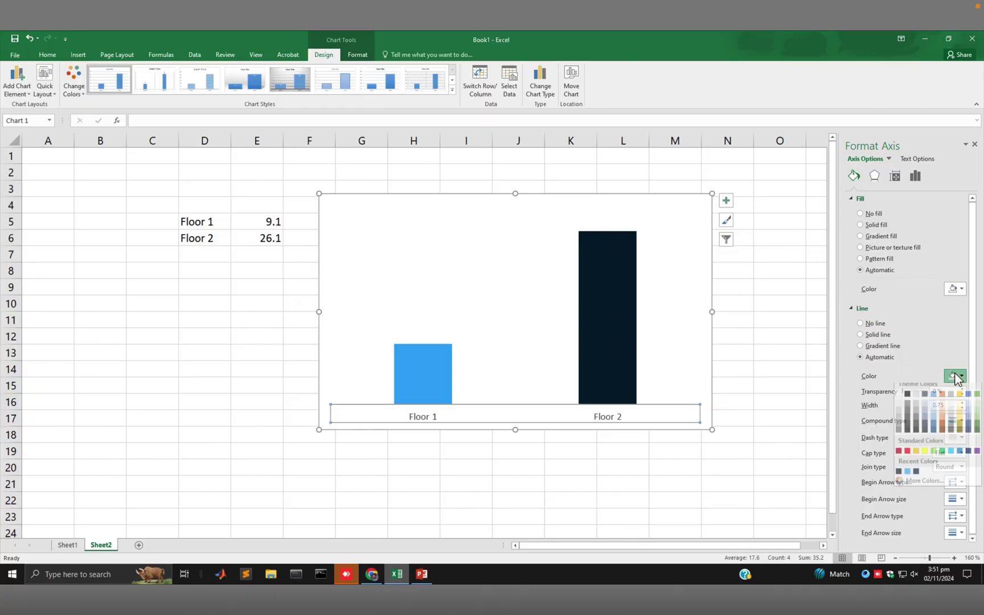
left_click(907, 399)
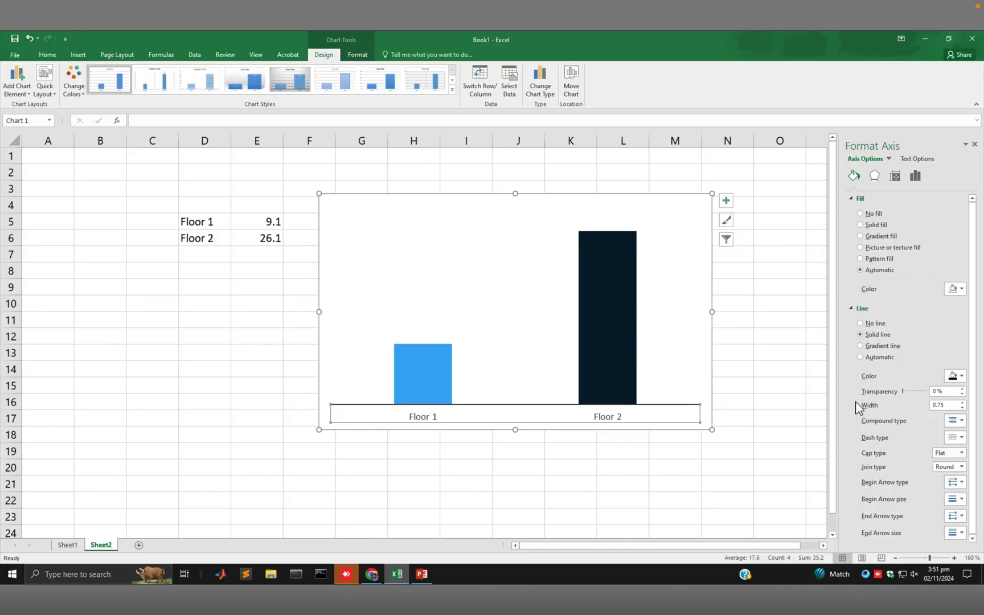
left_click(707, 352)
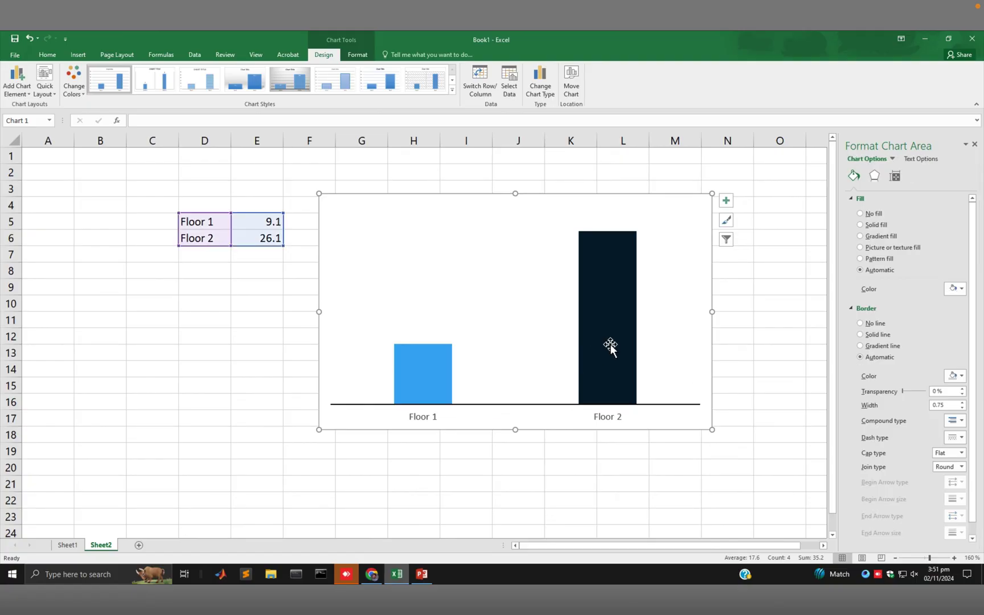
Widen both columns by setting the data series gap width to 56%.
left_click(441, 365)
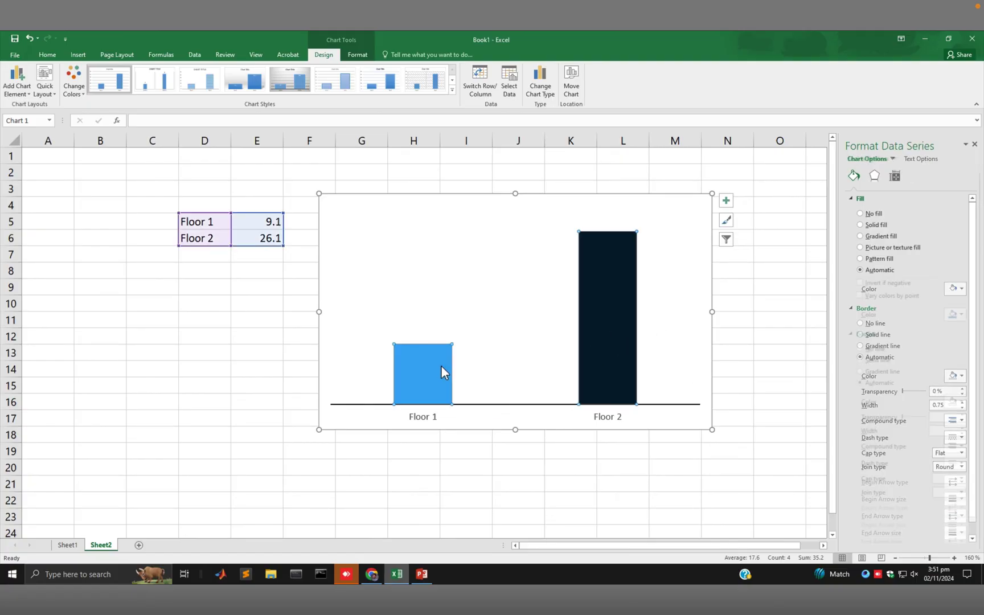
left_click(895, 175)
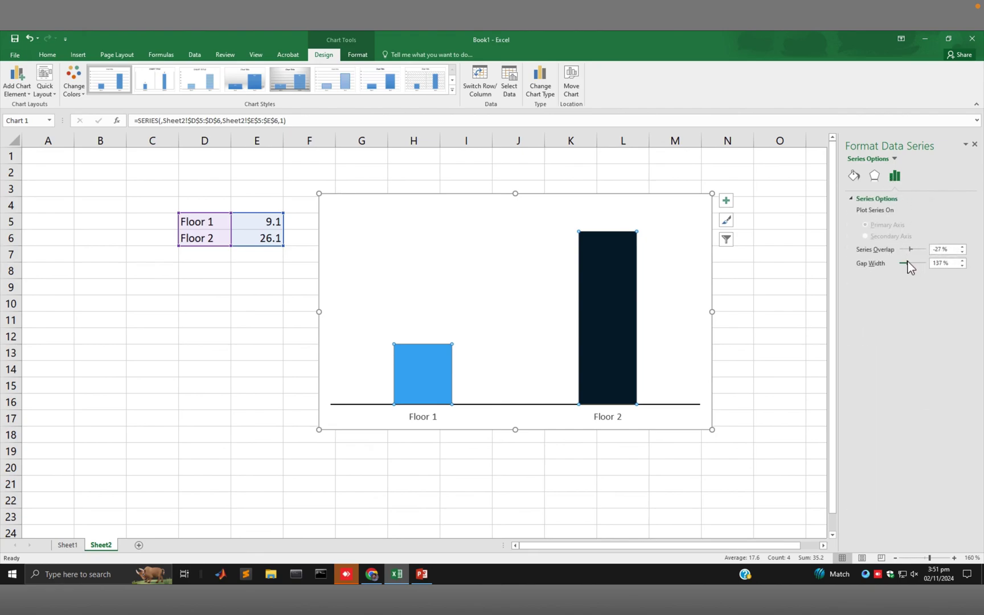
left_click_drag(907, 262, 904, 263)
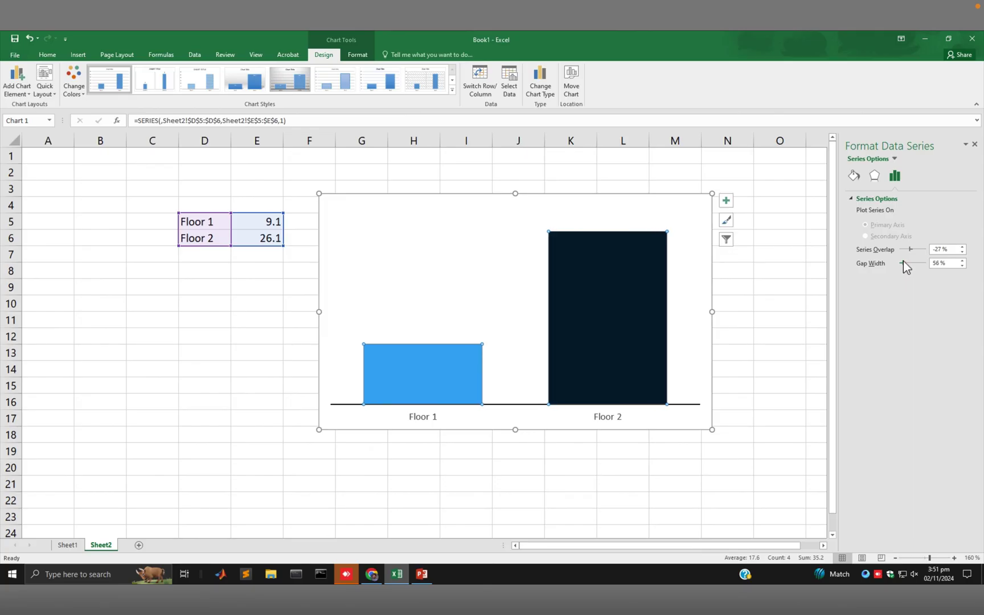
Shrink the plot area inward from both sides to about half its width and lower its upper edge to free space above the columns.
left_click(674, 298)
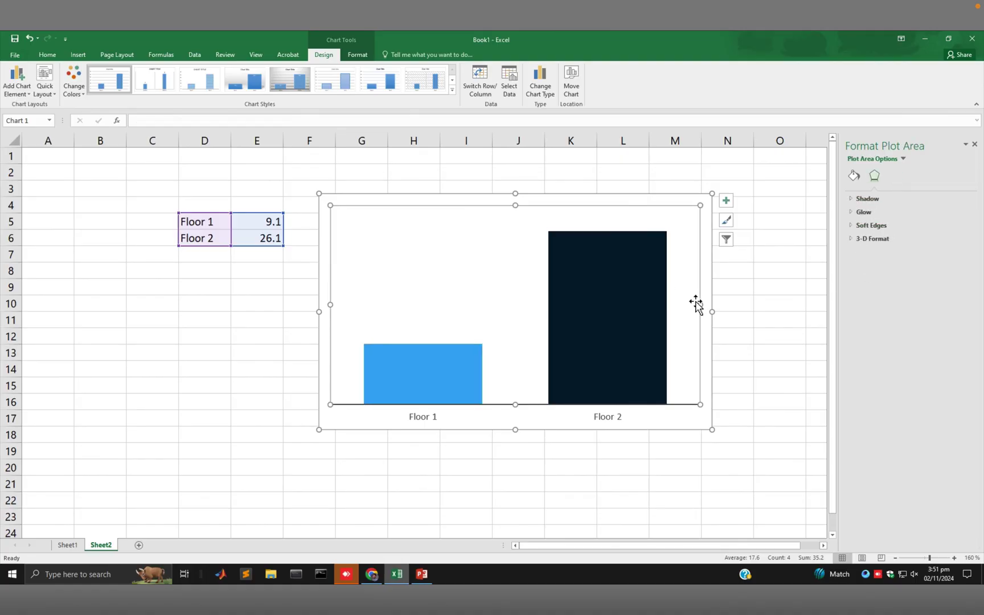
left_click_drag(699, 306, 616, 309)
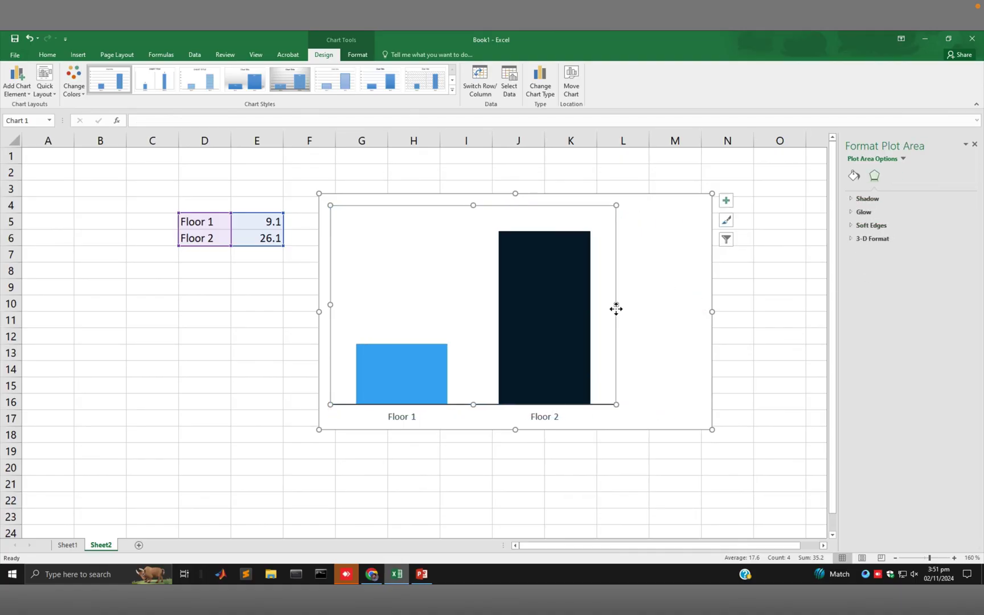
left_click_drag(331, 306, 426, 305)
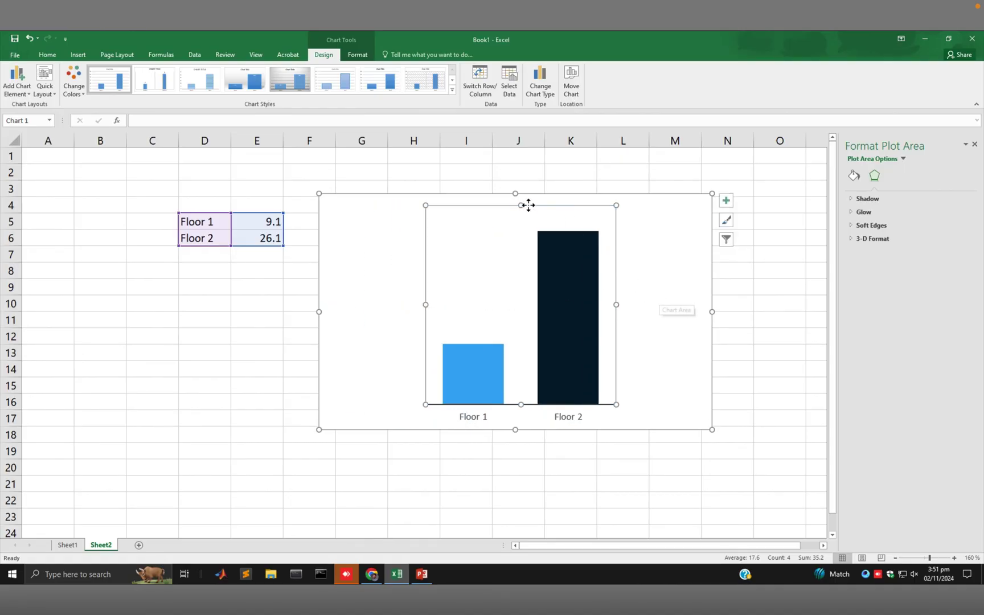
left_click_drag(521, 205, 522, 223)
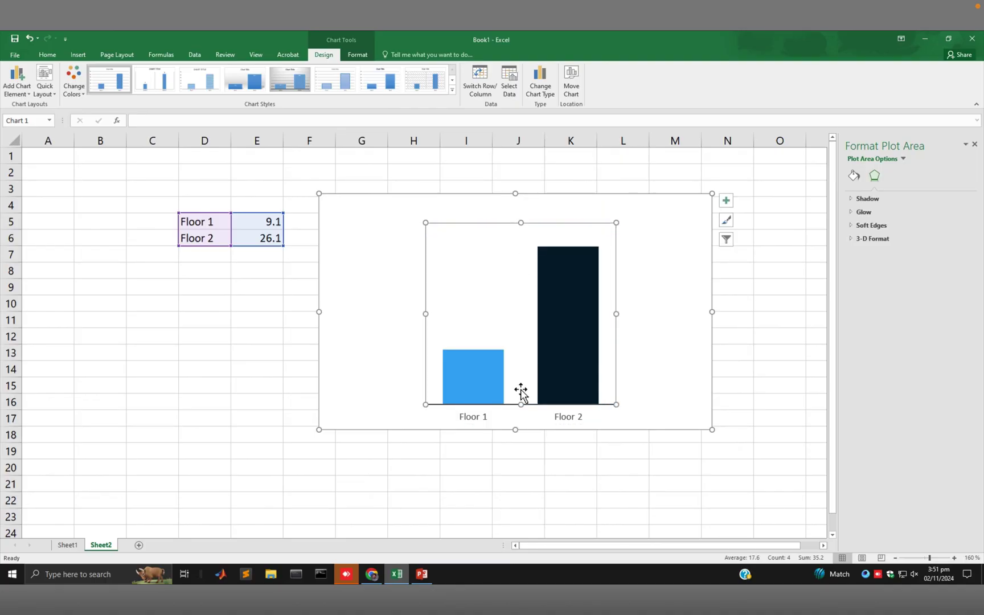
left_click(513, 431)
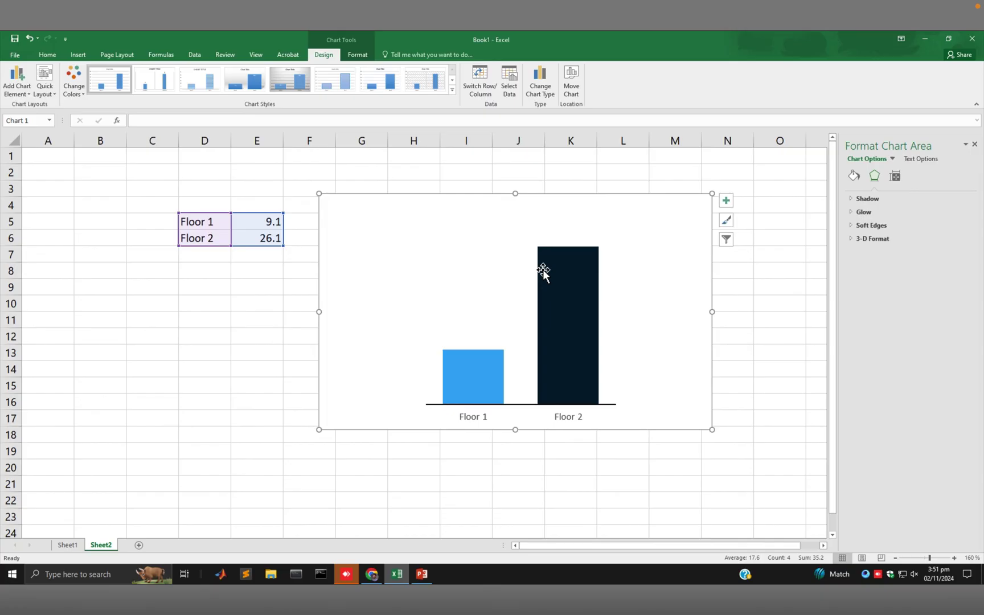
left_click(543, 272)
left_click(473, 289)
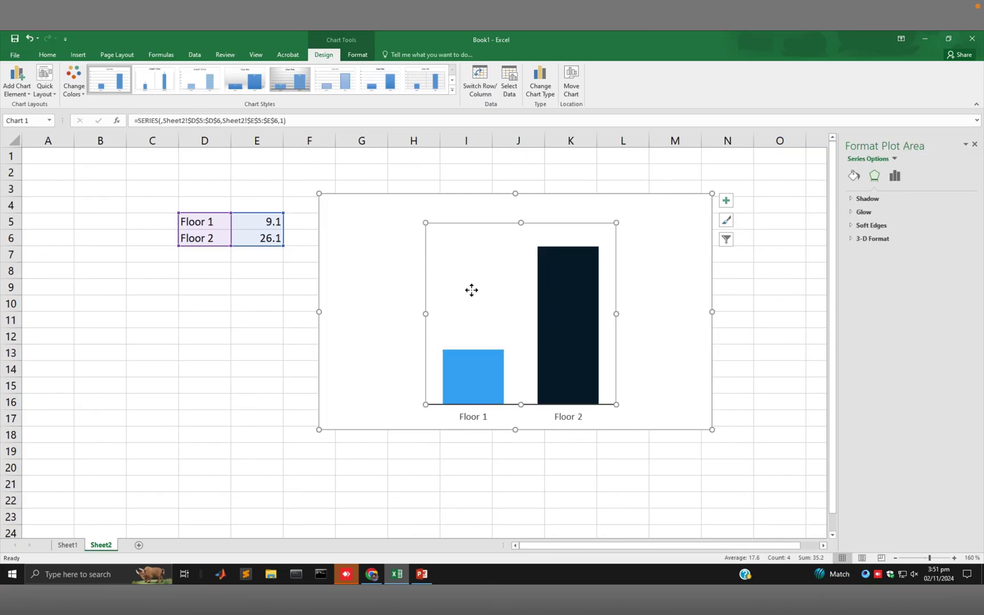
left_click_drag(520, 223, 520, 248)
Add data labels to the column series at the Outside End position.
left_click(477, 377)
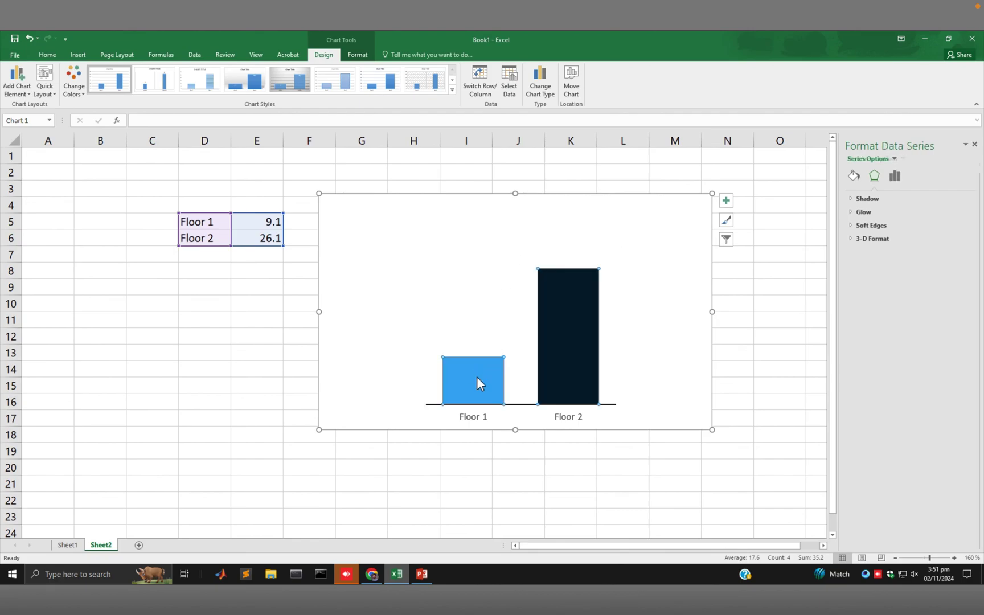
left_click(17, 78)
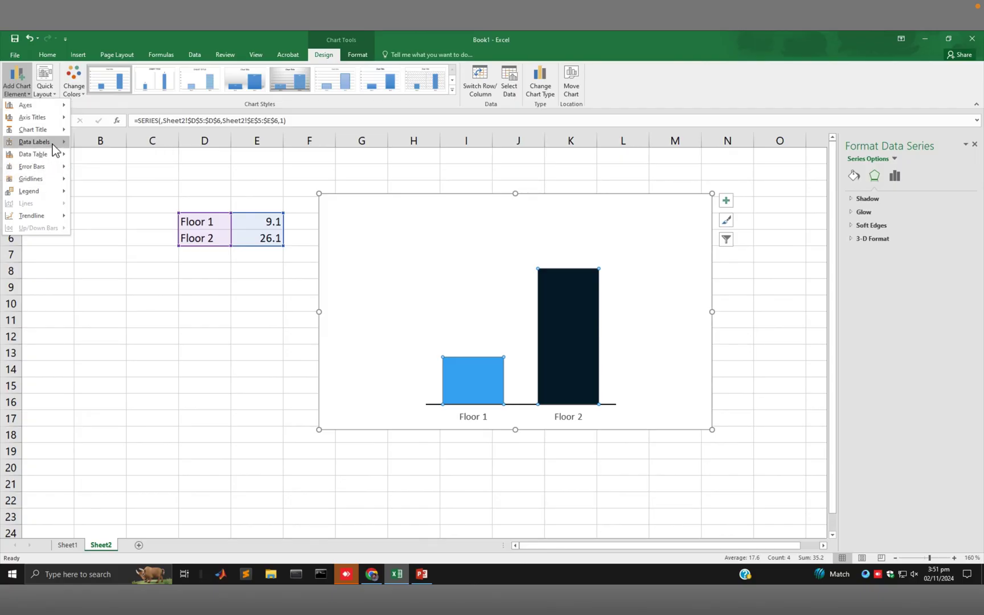
mouse_move(53, 145)
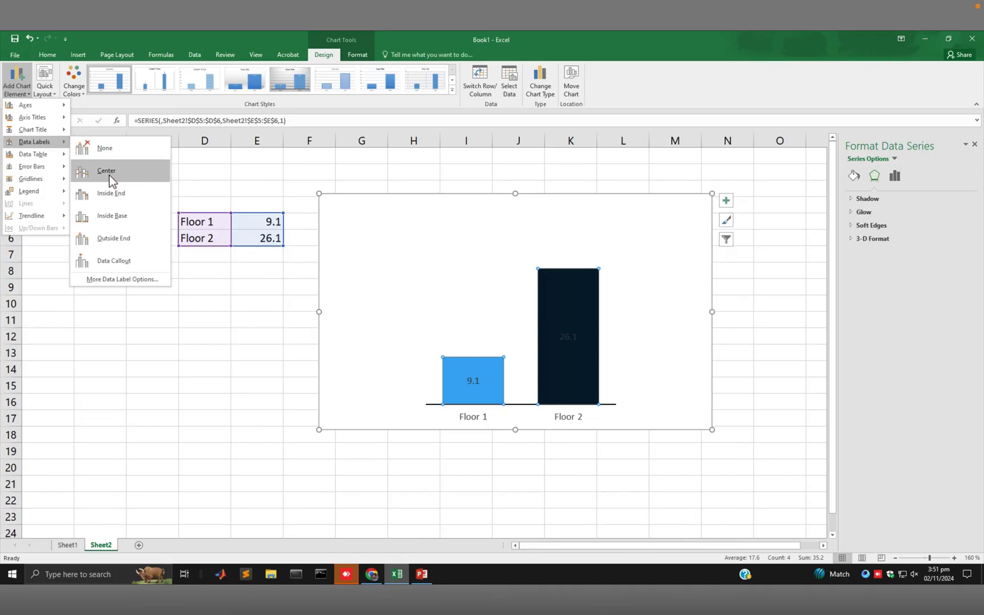
left_click(113, 235)
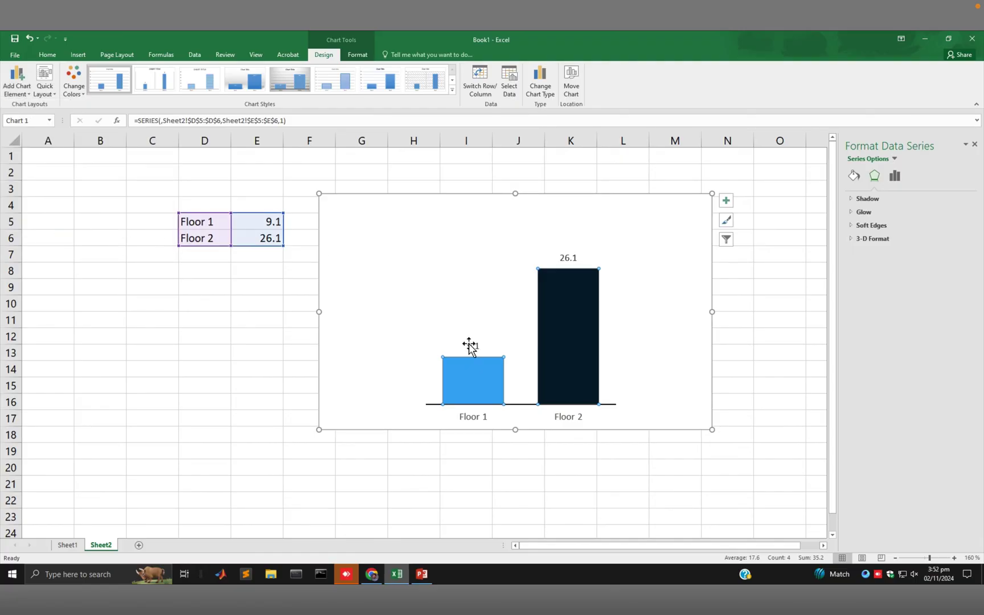
Make the data labels bold and set their font to Arial.
left_click(471, 346)
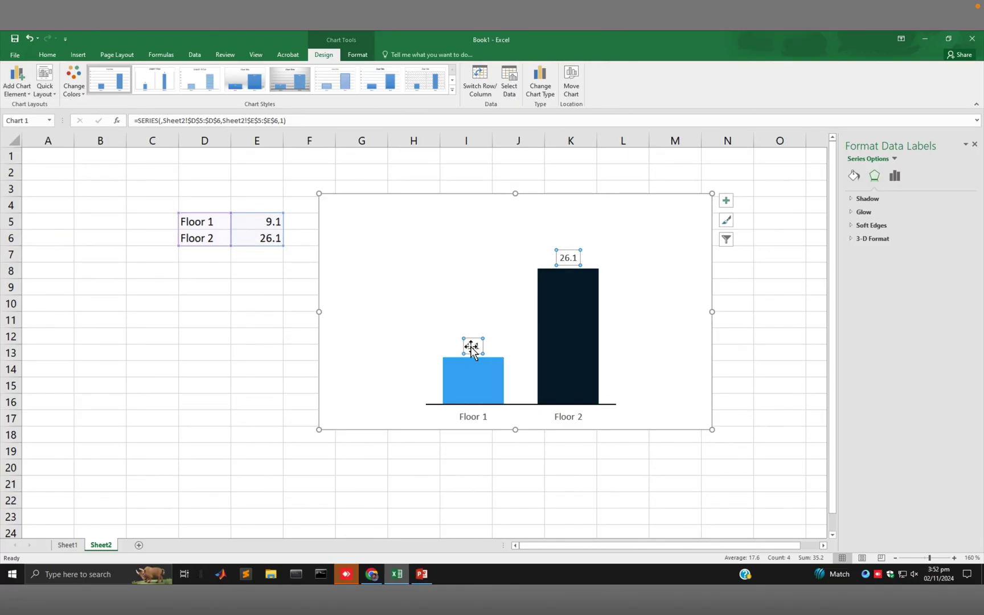
left_click(47, 55)
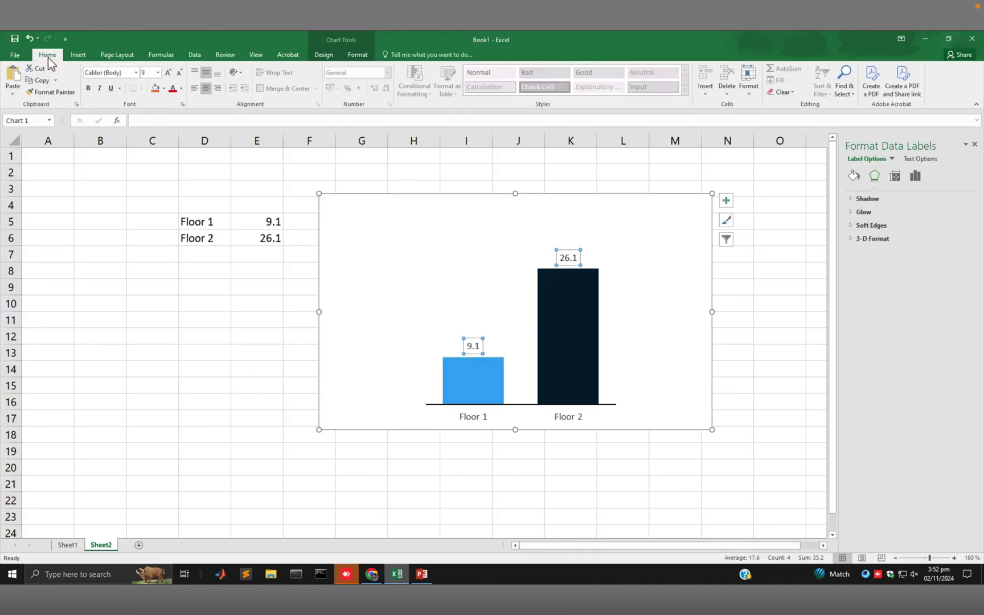
left_click(89, 89)
left_click(135, 73)
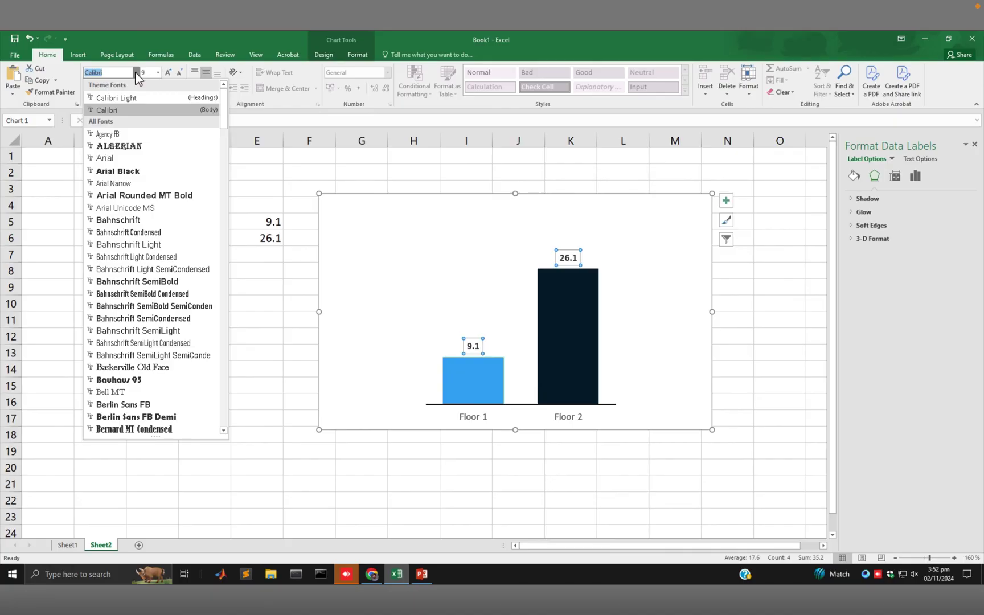
type("Aptos")
left_click(116, 161)
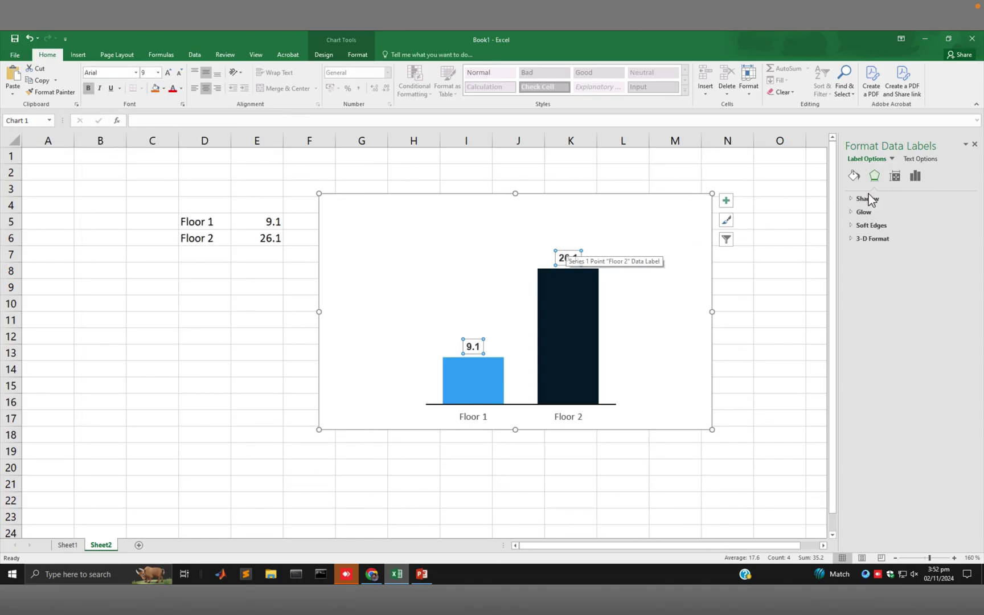
left_click(854, 177)
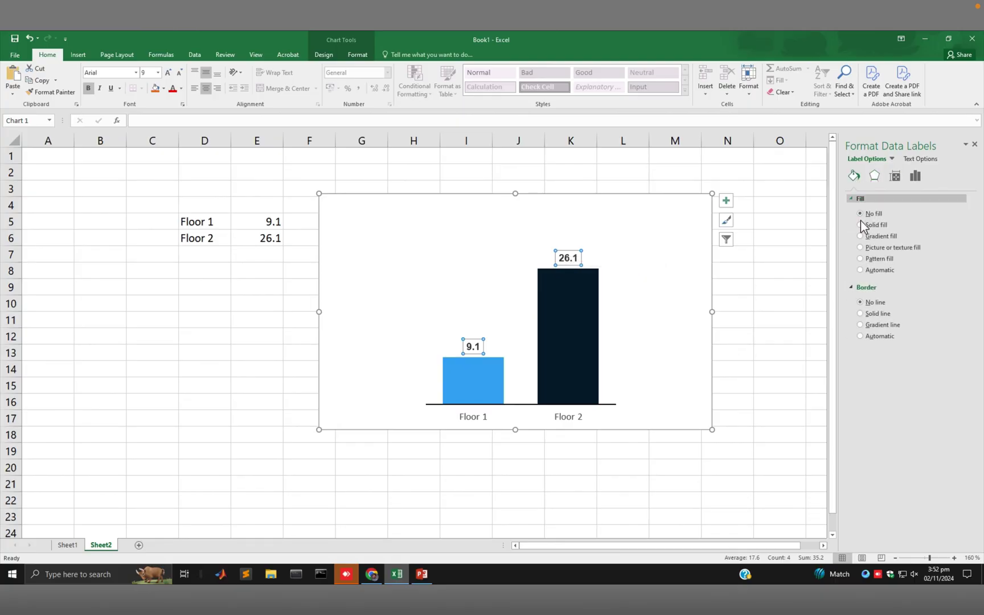
left_click(860, 225)
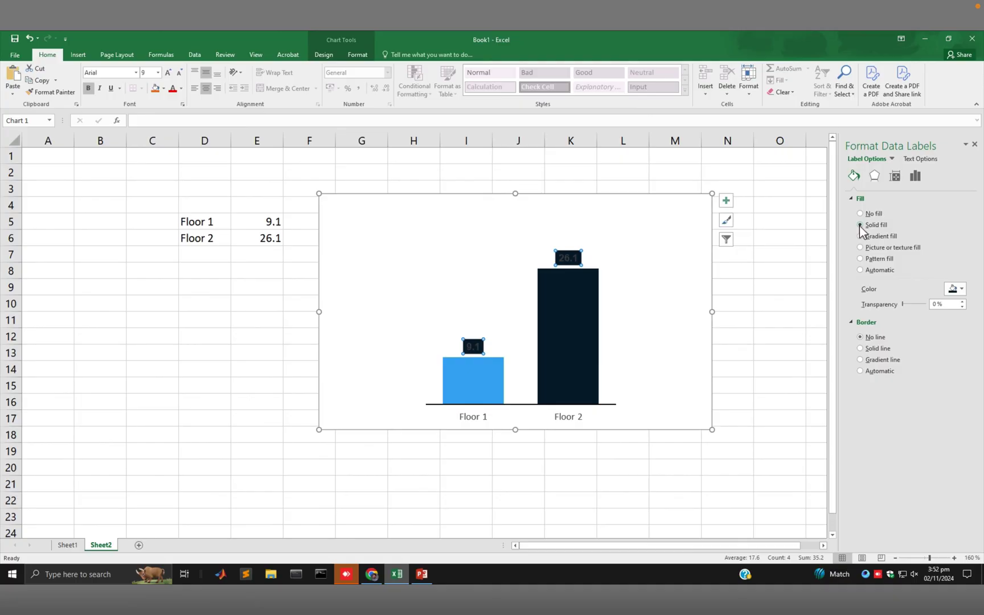
left_click(860, 213)
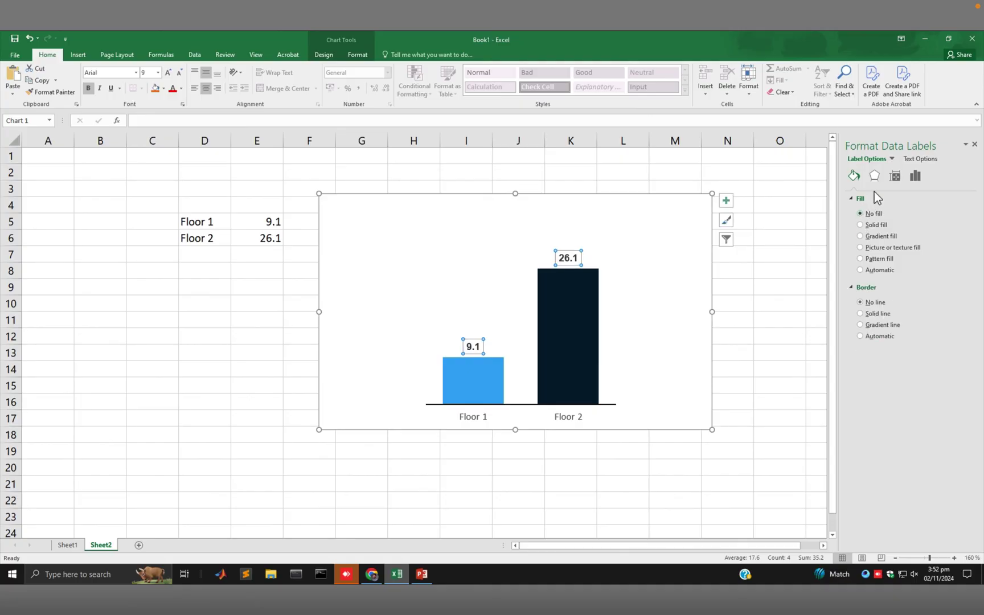
Set the data labels' text fill color to black.
left_click(912, 159)
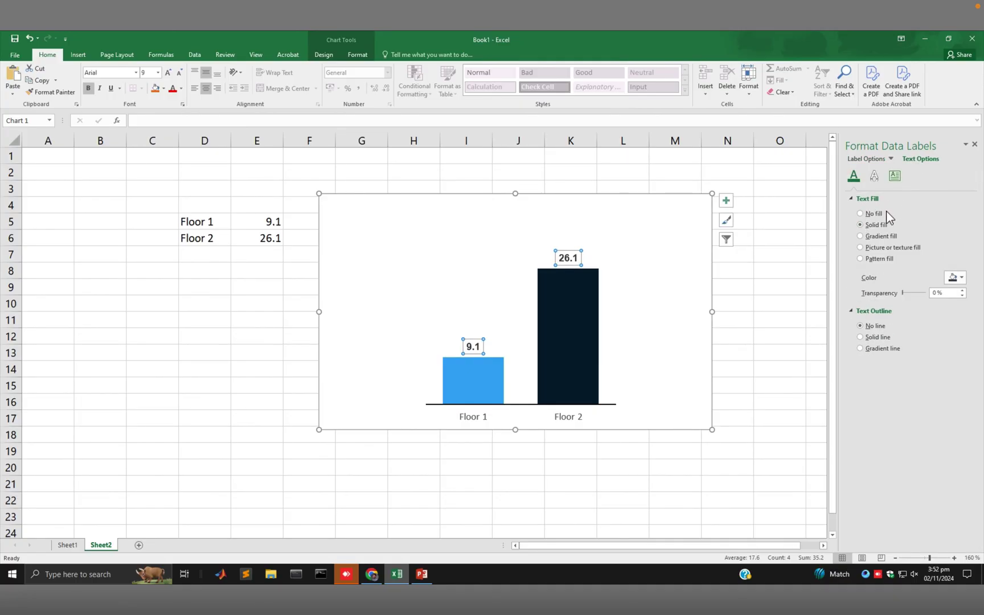
left_click(950, 277)
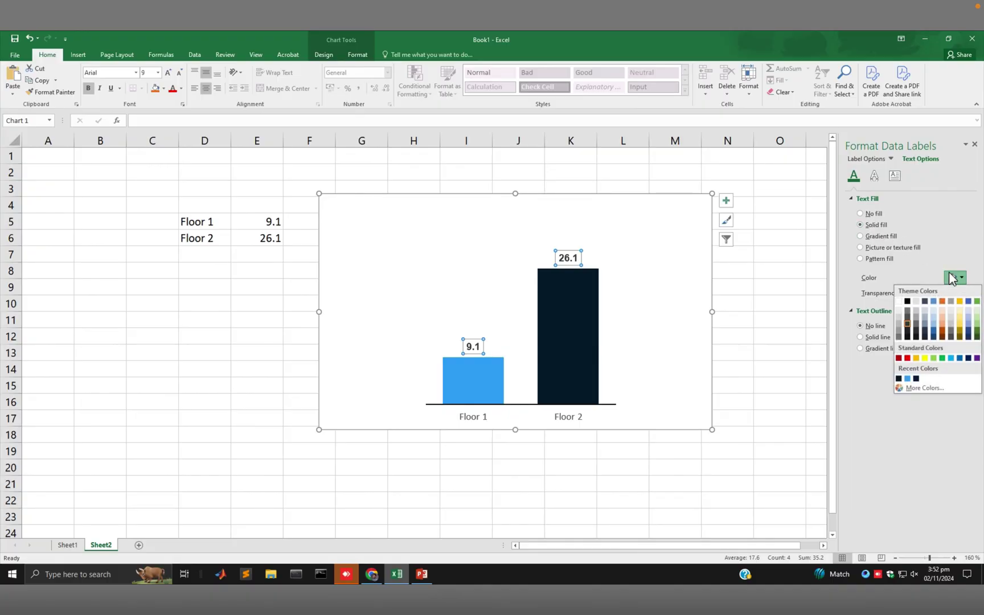
left_click(908, 302)
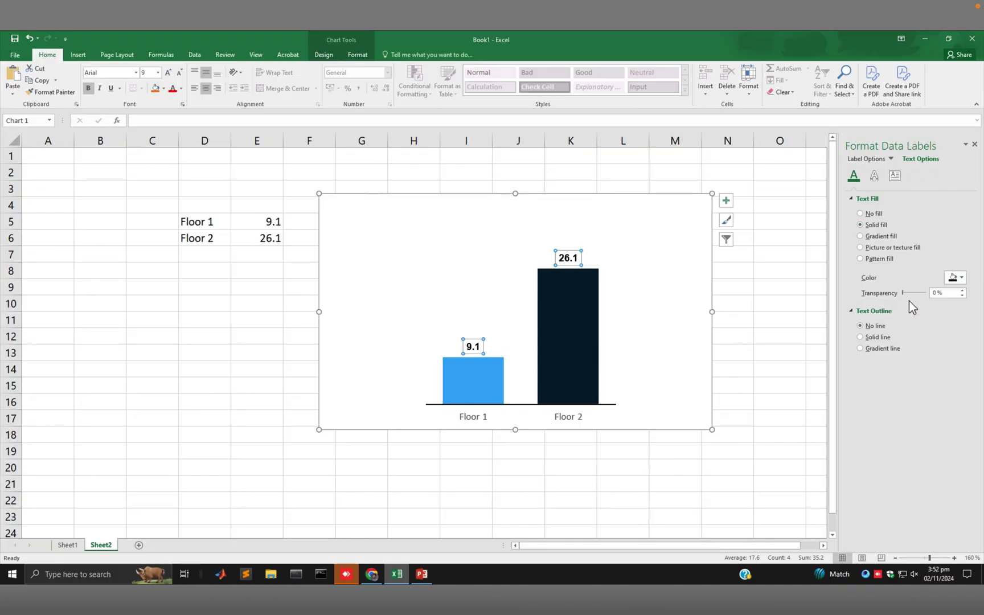
Set the text fill color of the Floor 1 and Floor 2 axis labels to black.
left_click(574, 419)
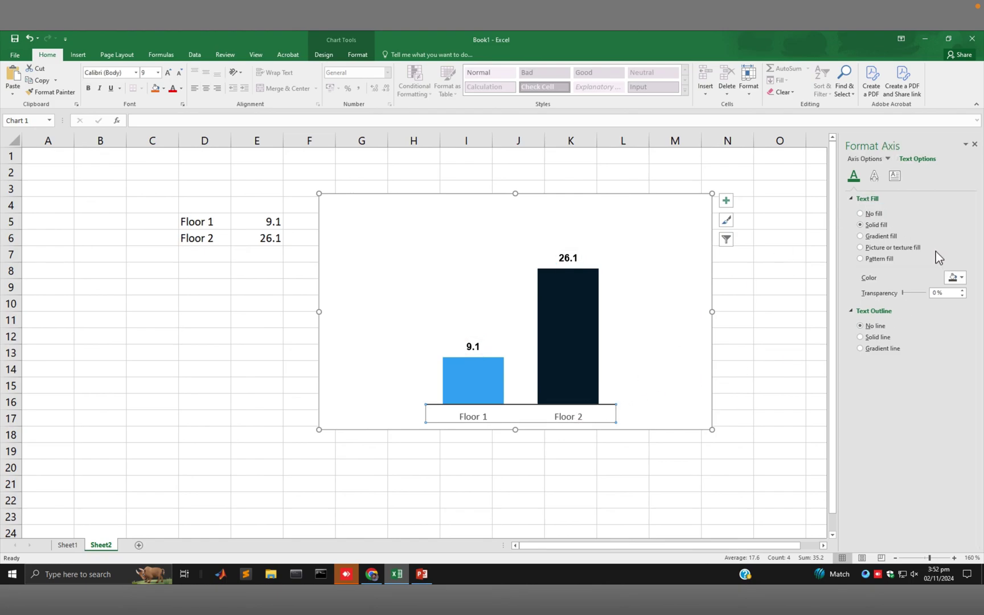
left_click(953, 277)
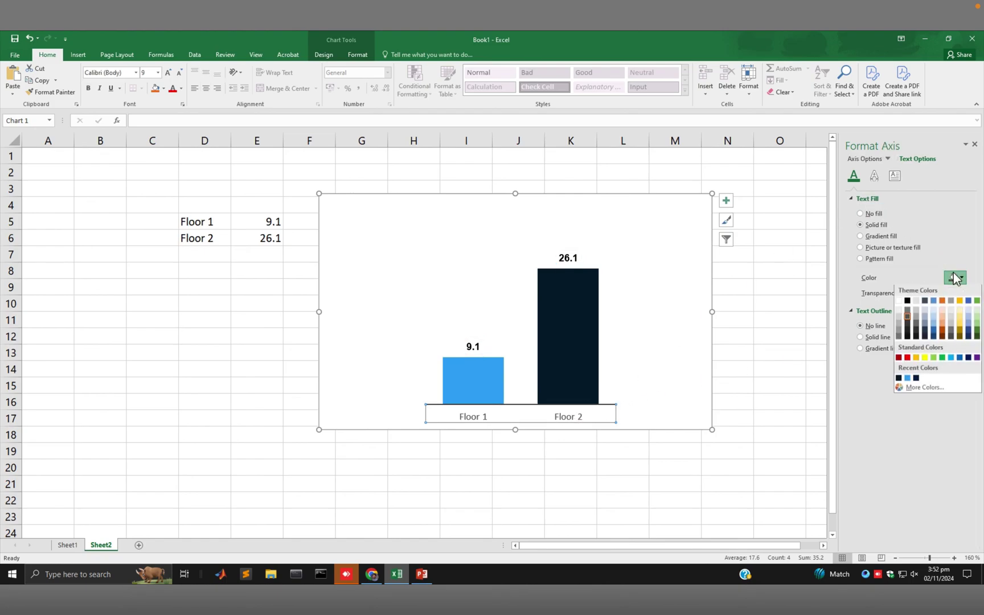
left_click(910, 301)
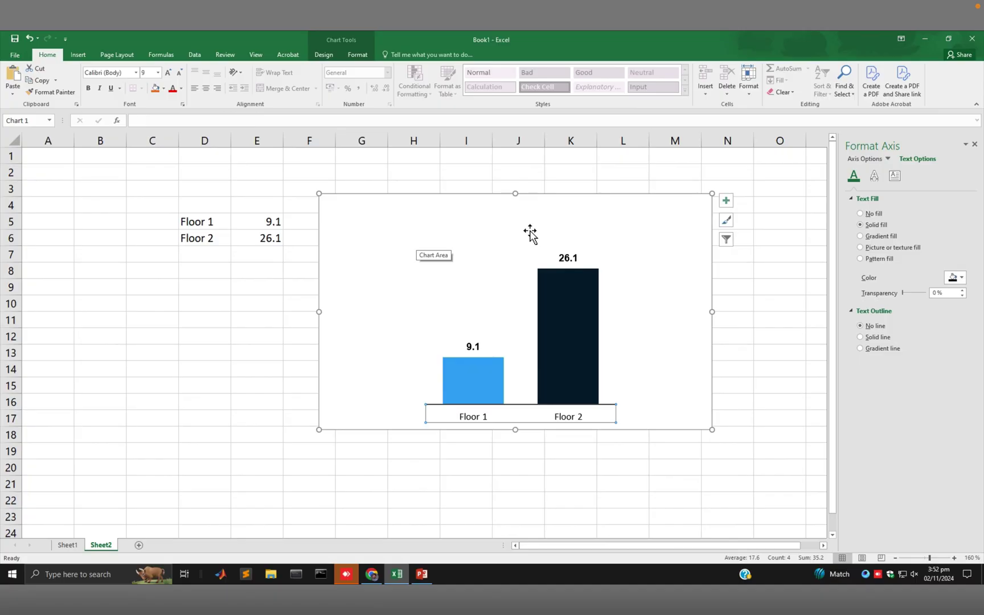
Insert a wide text box inside the chart above the columns and start its title with "187 Me".
left_click(77, 55)
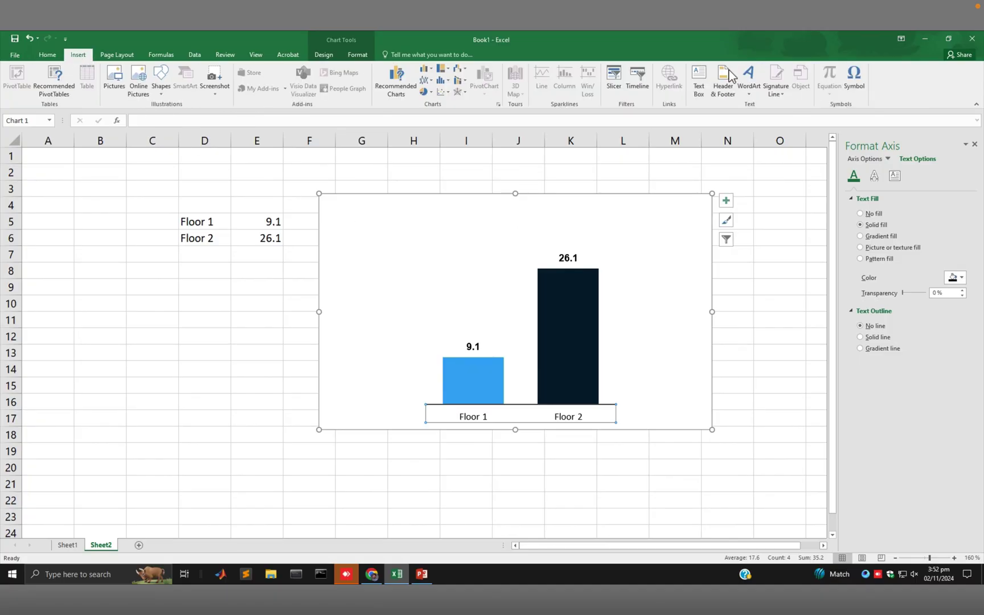
left_click(699, 78)
left_click_drag(382, 210, 677, 233)
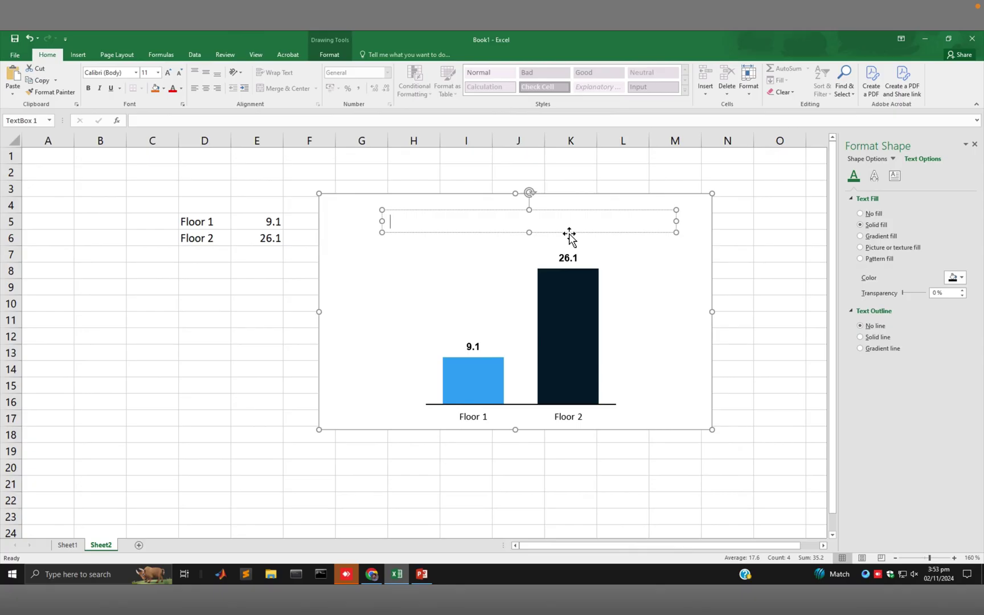
type("187 Me")
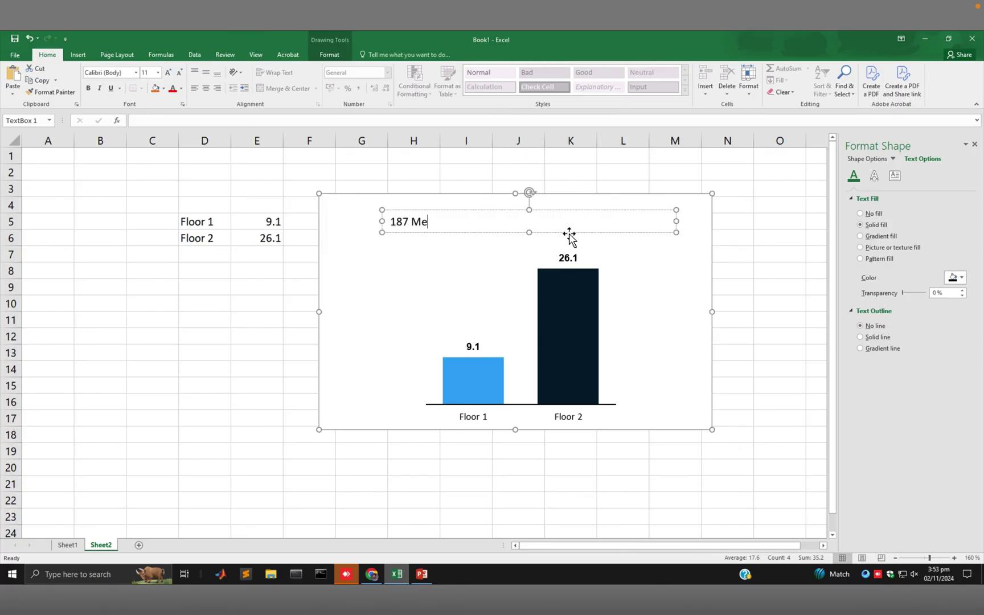